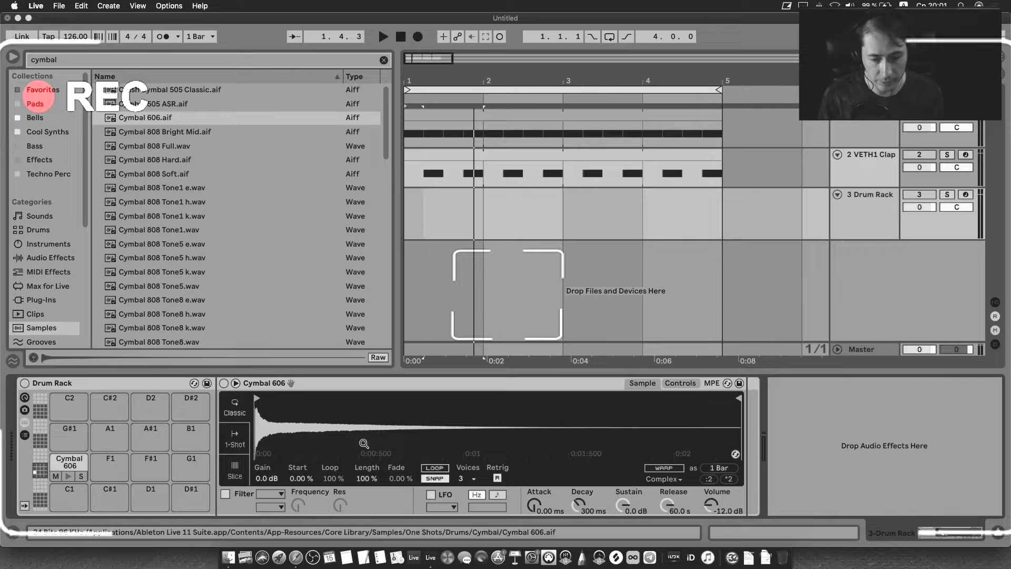
Set the Cymbal 606 sample's release to 1.00 ms and return its decay to the default 300 ms.
{"action": "left_click_drag", "start_coordinate": [666, 504], "coordinate": [666, 537]}
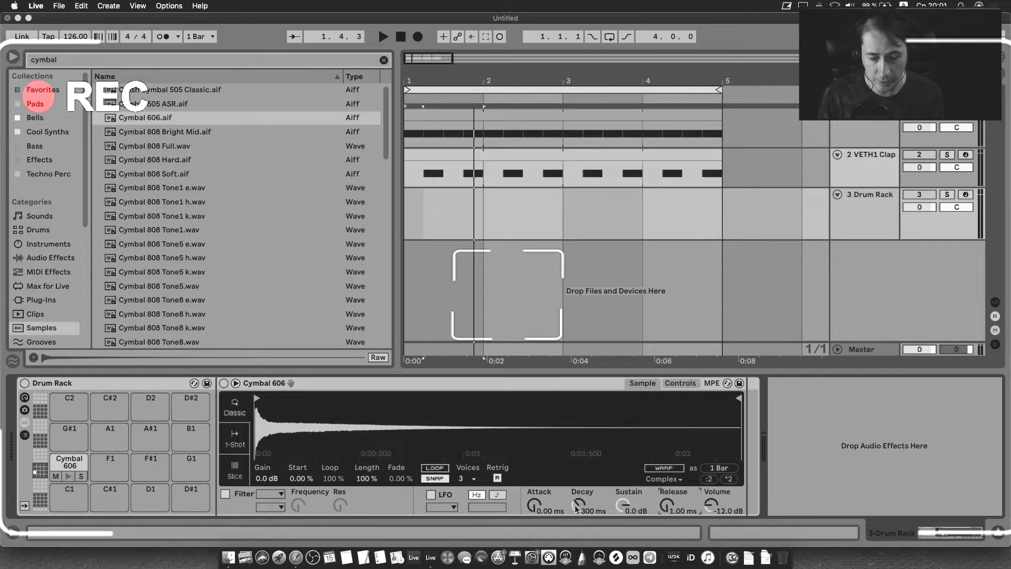
{"action": "left_click_drag", "start_coordinate": [576, 508], "coordinate": [575, 529]}
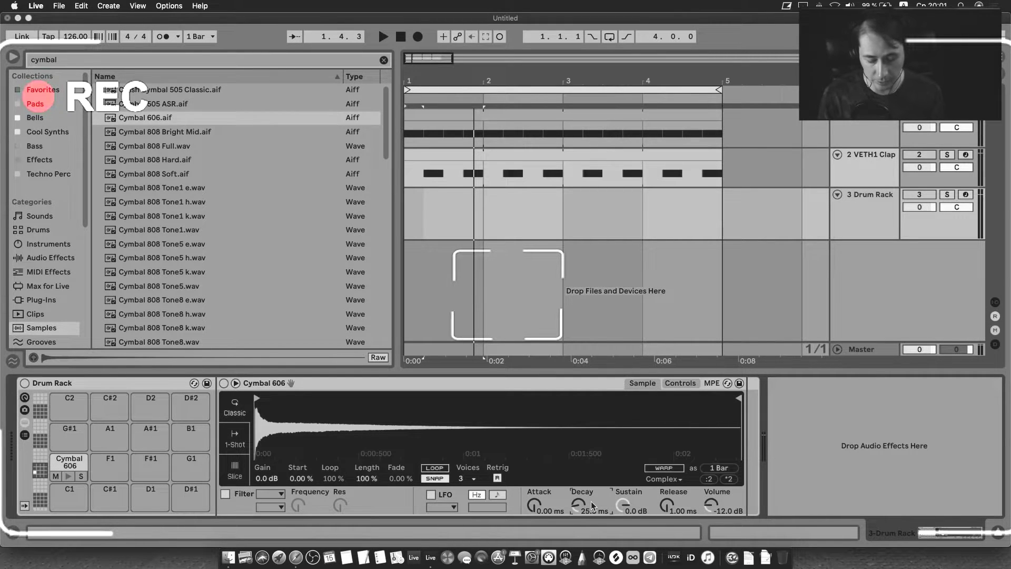
{"action": "key", "text": "Delete"}
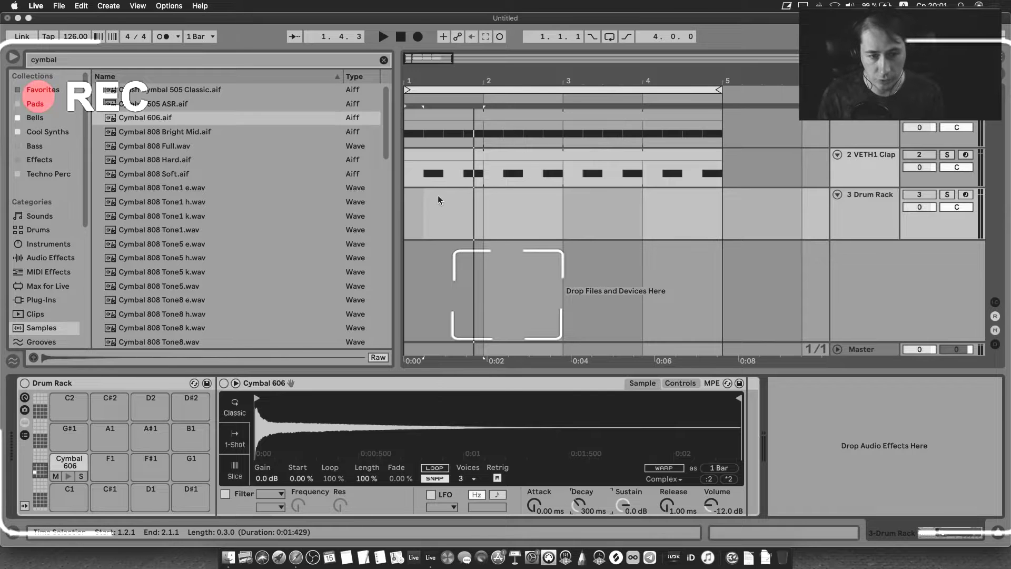
{"action": "double_click", "coordinate": [438, 194]}
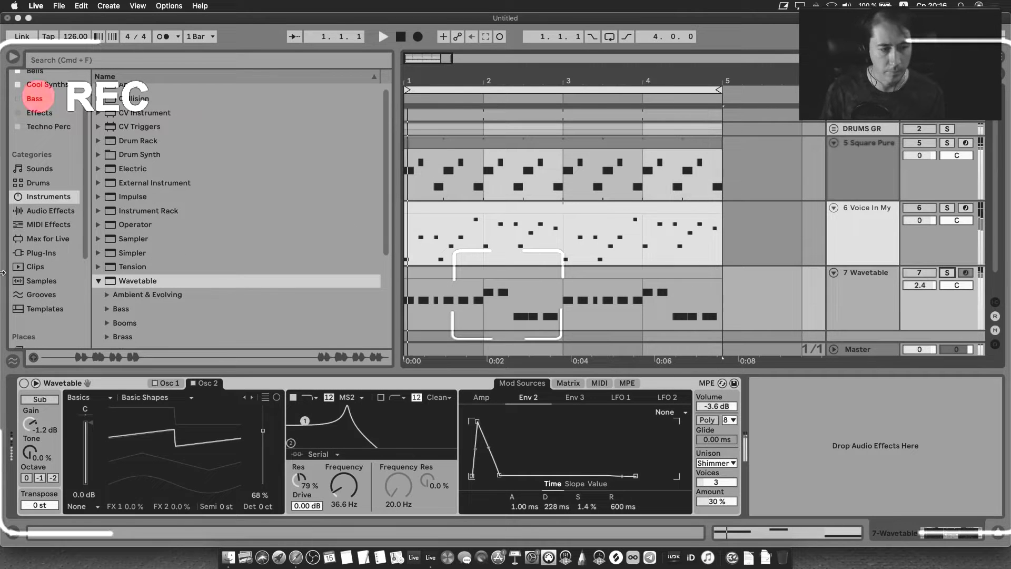
{"action": "key", "text": "space"}
{"action": "key", "text": "Left"}
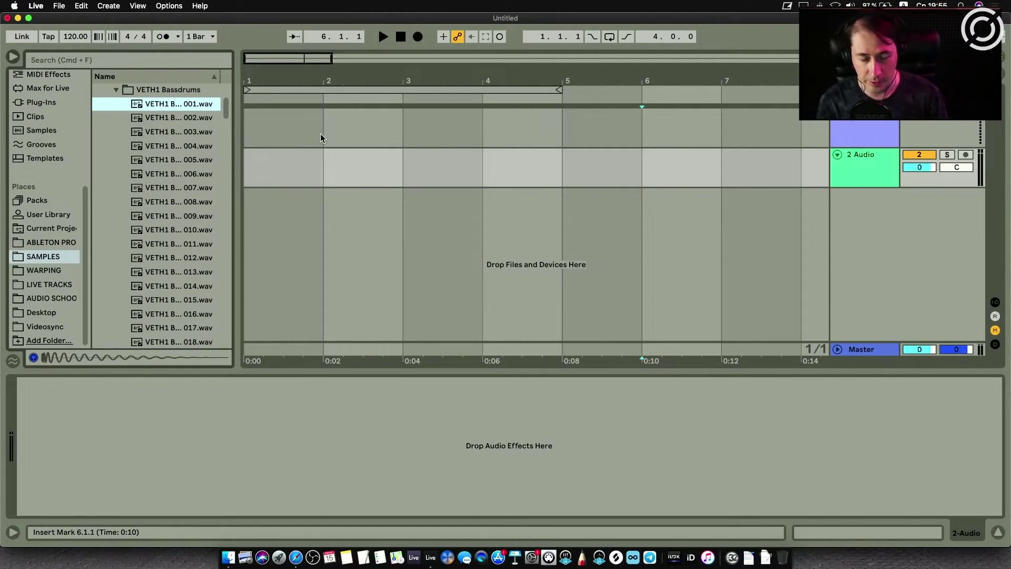
Turn on arrangement looping over the four-bar range from bar 1 to bar 5.
{"action": "left_click", "coordinate": [518, 90]}
{"action": "left_click", "coordinate": [609, 37]}
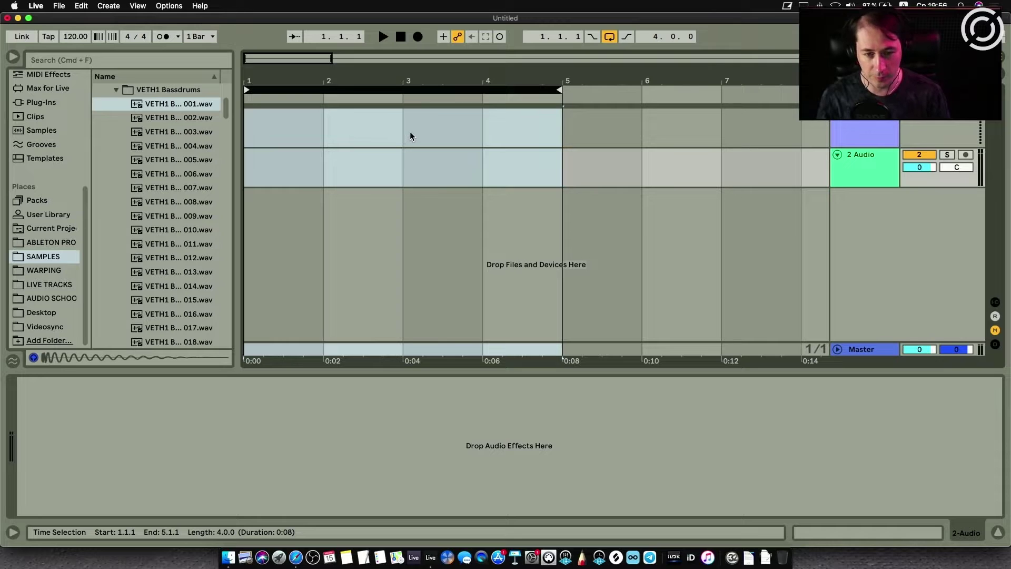
Audition the kick samples in the VETH1 Bassdrums folder one by one, from 001 through 014.
{"action": "left_click", "coordinate": [167, 187]}
{"action": "left_click", "coordinate": [175, 119]}
{"action": "left_click", "coordinate": [172, 104]}
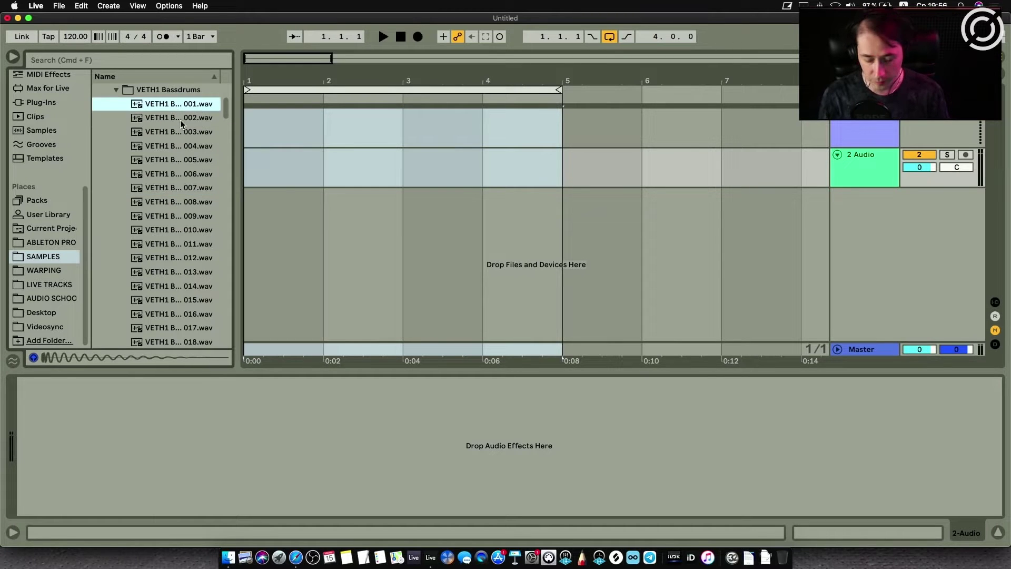
{"action": "key", "text": "Down"}
{"action": "key", "text": "Down"}
{"action": "key", "text": "Down"}
{"action": "key", "text": "Down"}
{"action": "key", "text": "Down"}
{"action": "key", "text": "Down"}
{"action": "key", "text": "Down"}
{"action": "key", "text": "Down"}
{"action": "key", "text": "Down"}
{"action": "key", "text": "Down"}
{"action": "key", "text": "Down"}
{"action": "key", "text": "Down"}
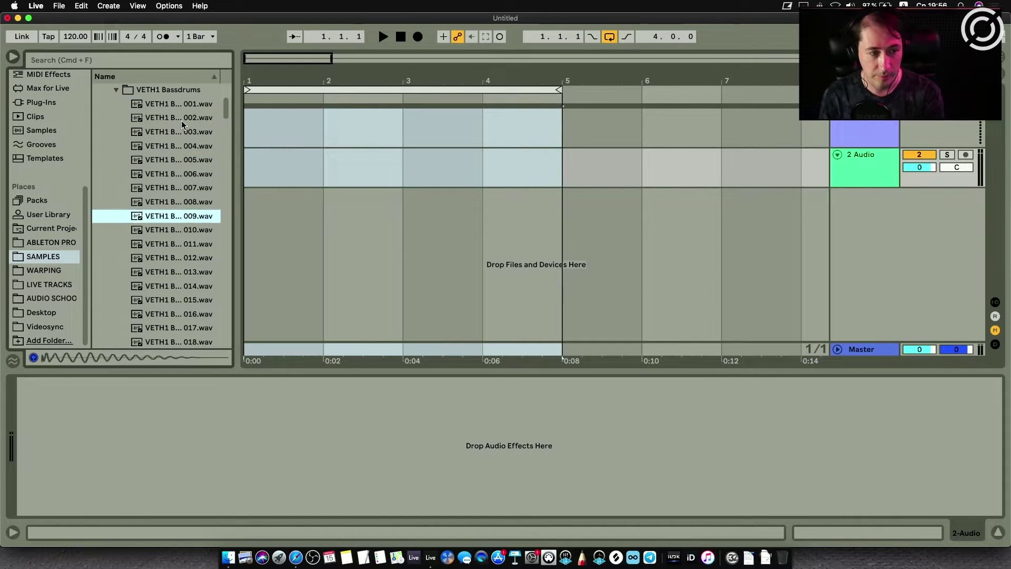
{"action": "key", "text": "Down"}
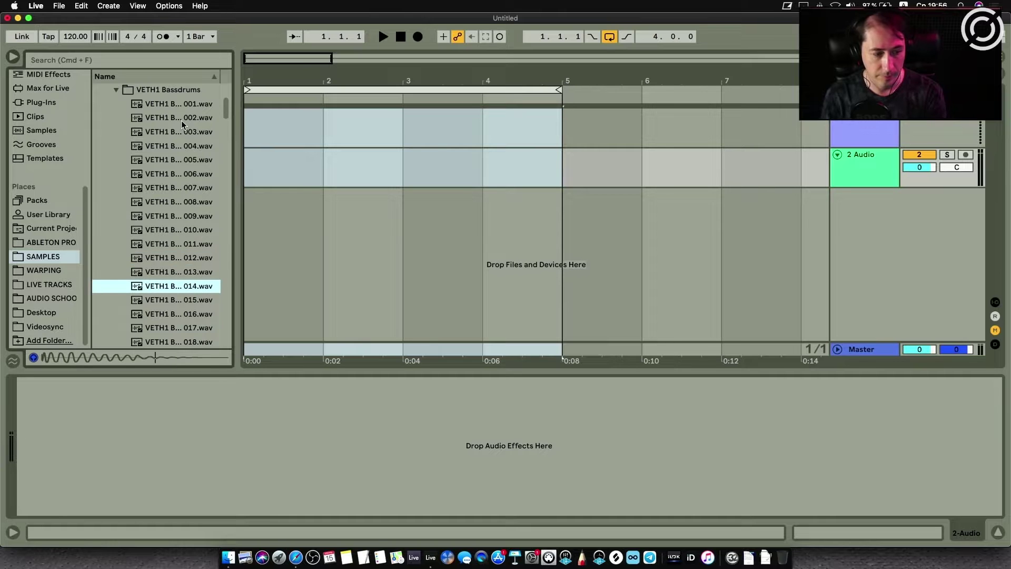
Load the sample VETH1 Bassdrum 013 onto the first MIDI track as an instrument.
{"action": "key", "text": "Up"}
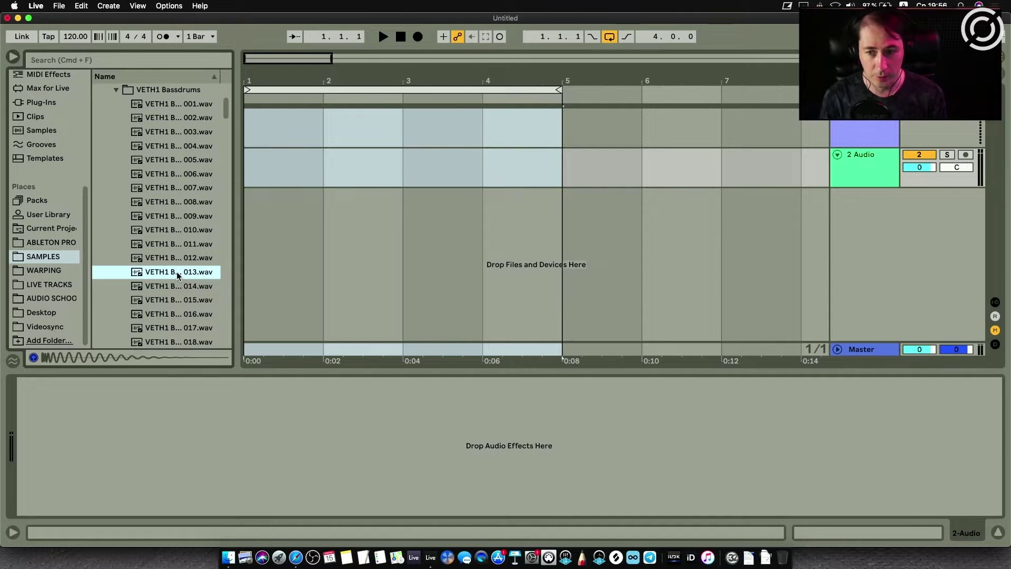
{"action": "left_click_drag", "start_coordinate": [177, 274], "coordinate": [780, 144]}
{"action": "key", "text": "Return"}
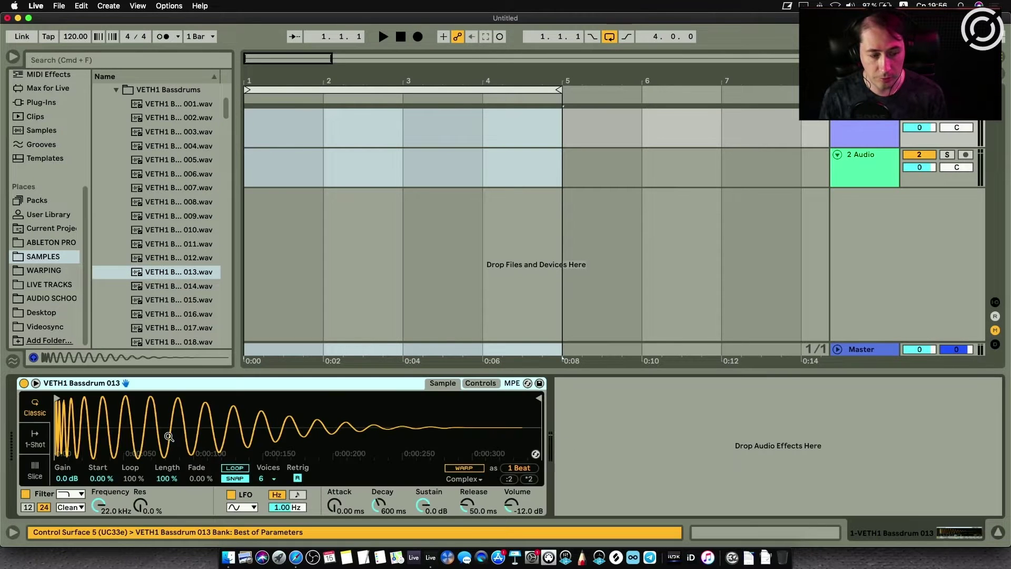
Create a one-bar MIDI clip at bar 1 on the kick track with four consecutive quarter-note C3 notes.
{"action": "double_click", "coordinate": [282, 111]}
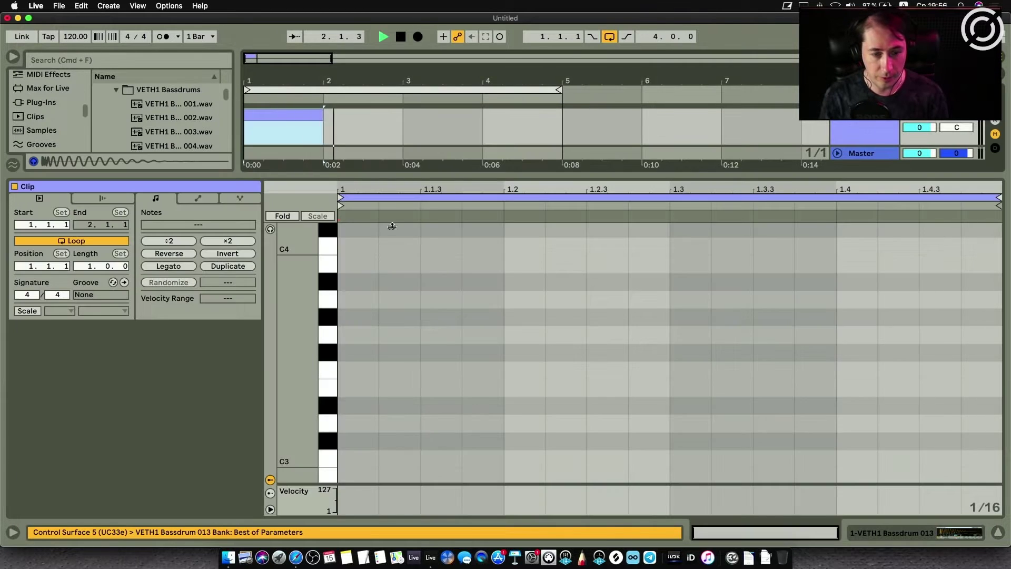
{"action": "double_click", "coordinate": [356, 459]}
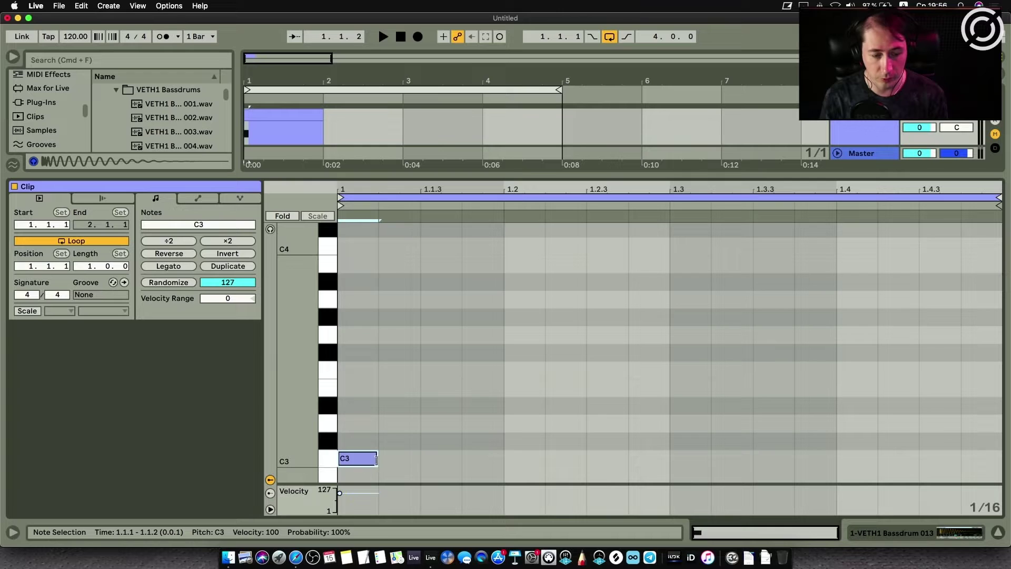
{"action": "left_click_drag", "start_coordinate": [376, 460], "coordinate": [502, 460]}
{"action": "key", "text": "super+d"}
{"action": "key", "text": "super+d"}
{"action": "key", "text": "super+d"}
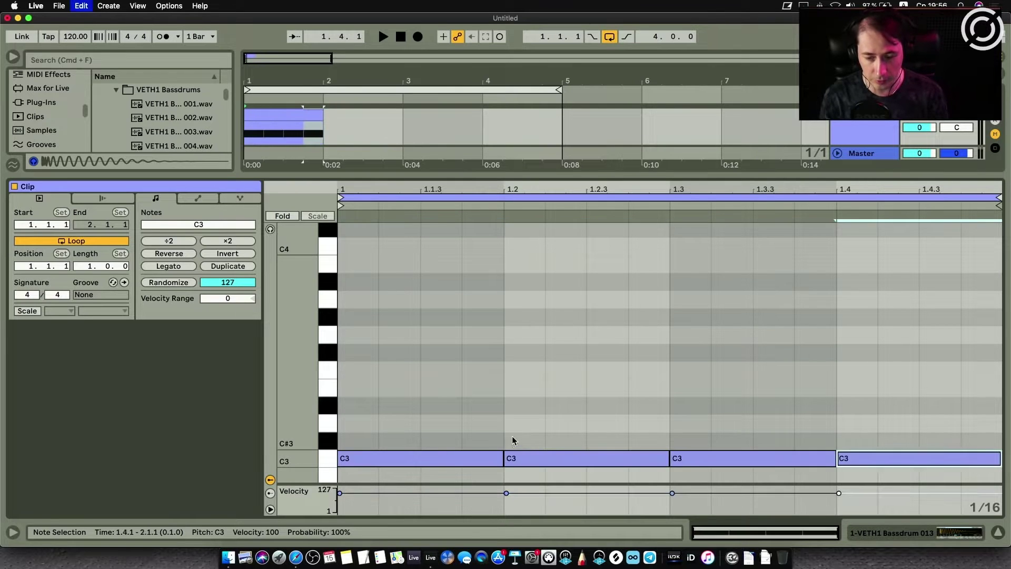
Extend the looped kick clip to bar 5 and play it back, ending with the kick track's devices shown.
{"action": "left_click_drag", "start_coordinate": [364, 173], "coordinate": [363, 297]}
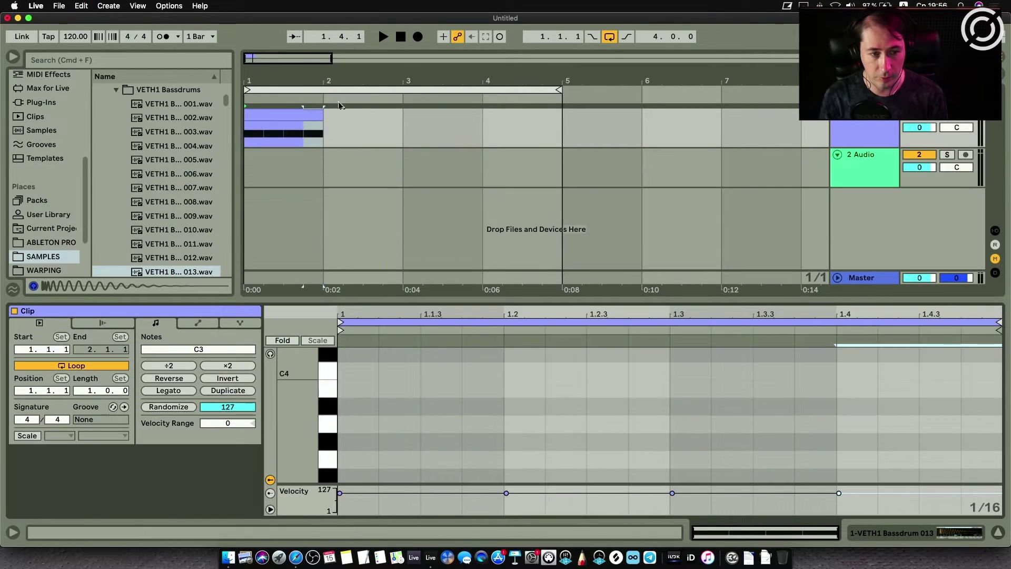
{"action": "left_click_drag", "start_coordinate": [324, 126], "coordinate": [575, 127]}
{"action": "key", "text": "space"}
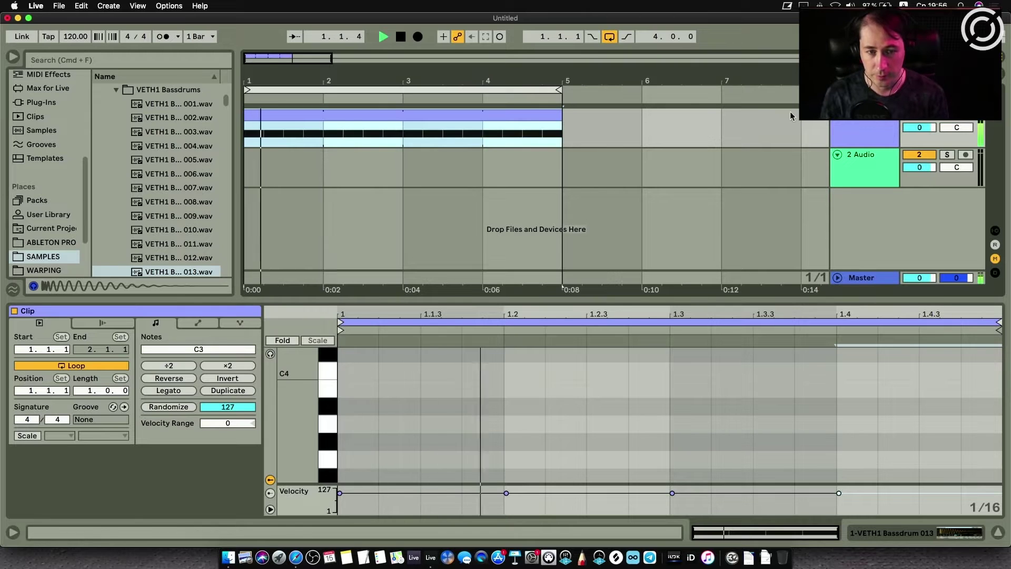
{"action": "left_click", "coordinate": [863, 134]}
{"action": "key", "text": "space"}
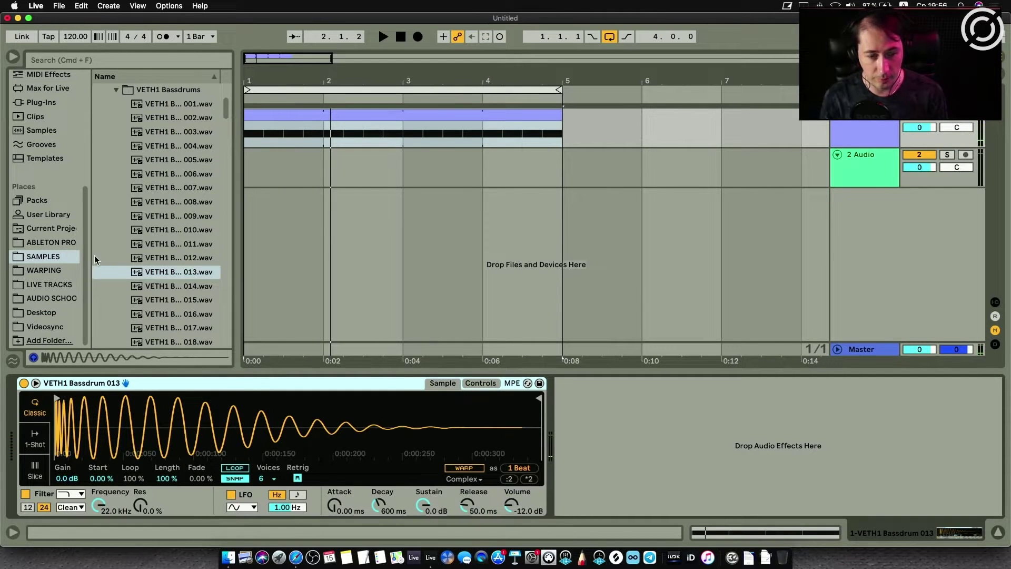
Add the Drum Buss audio effect after the sampler on the kick track.
{"action": "scroll", "coordinate": [55, 222], "scroll_direction": "up", "scroll_amount": 3}
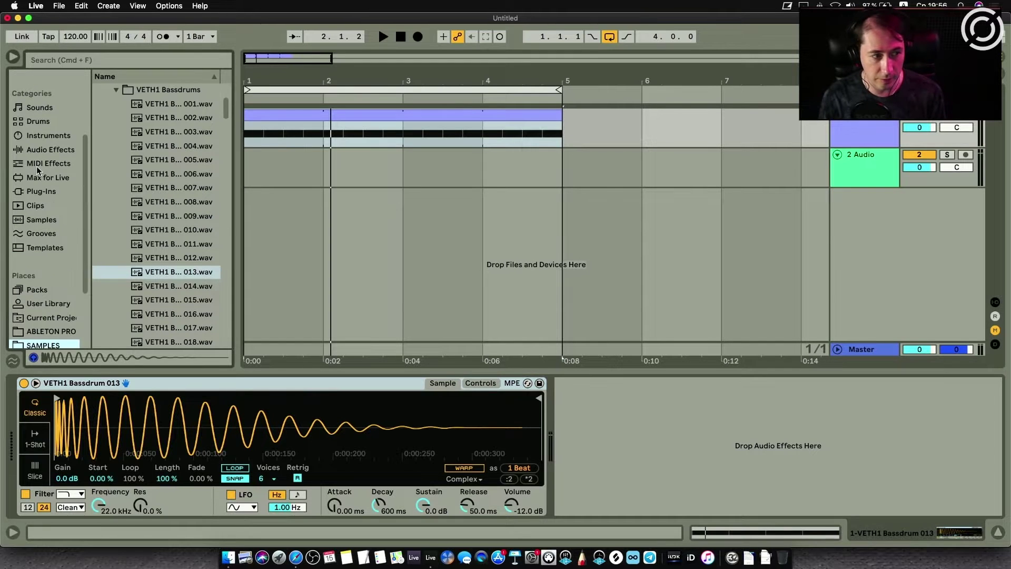
{"action": "left_click", "coordinate": [46, 150]}
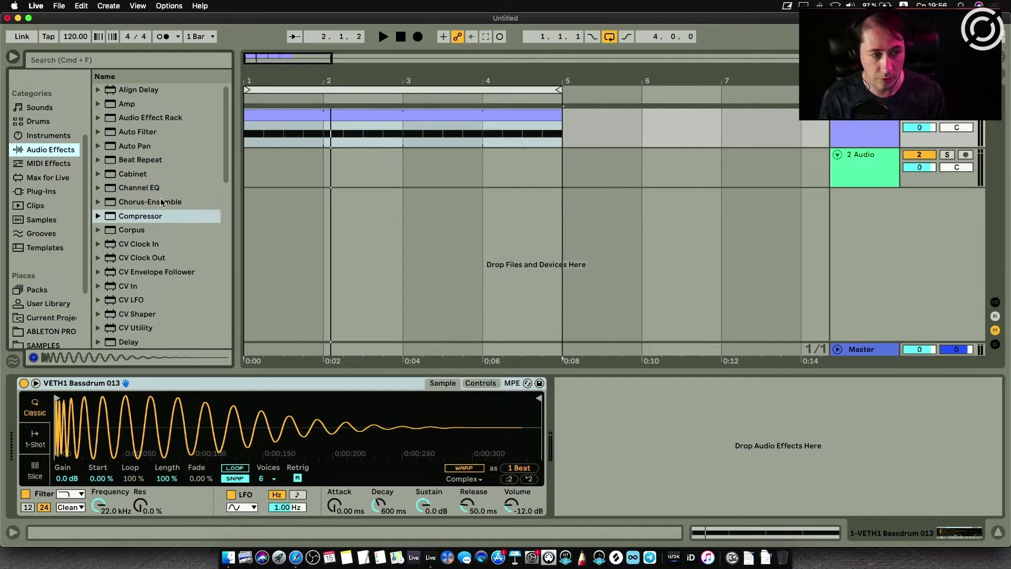
{"action": "scroll", "coordinate": [158, 221], "scroll_direction": "down", "scroll_amount": 1}
{"action": "left_click_drag", "start_coordinate": [137, 325], "coordinate": [778, 483]}
Try Drum Buss on the playing kick with the drive at 32% and the Hard distortion type.
{"action": "mouse_move", "coordinate": [574, 411]}
{"action": "left_mouse_down"}
{"action": "mouse_move", "coordinate": [580, 401]}
{"action": "mouse_move", "coordinate": [572, 429]}
{"action": "mouse_move", "coordinate": [575, 414]}
{"action": "left_mouse_up"}
{"action": "key", "text": "space"}
{"action": "key", "text": "space"}
{"action": "key", "text": "space"}
{"action": "left_click", "coordinate": [575, 460]}
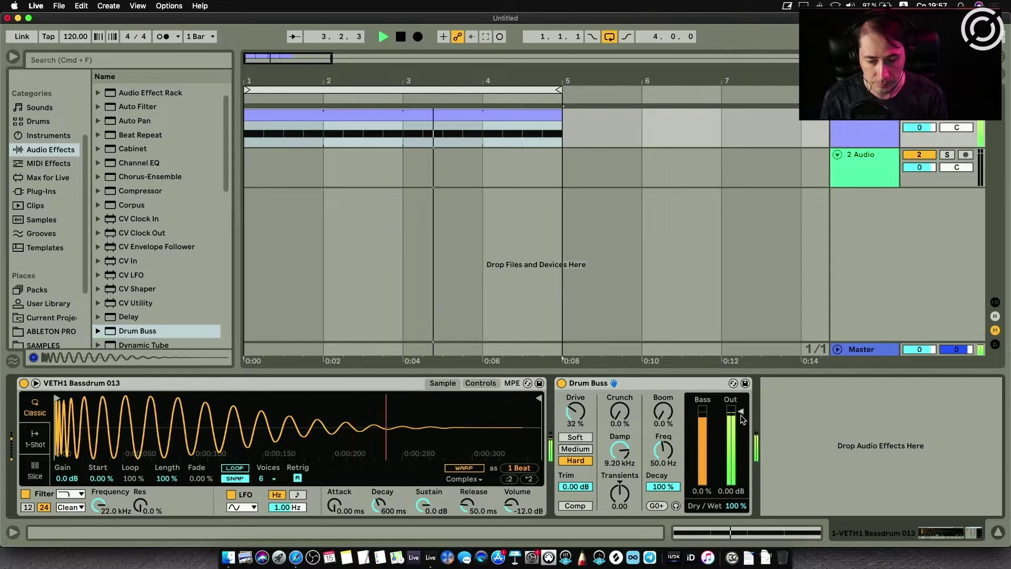
Lower the Drum Buss output to -2.92 dB, and set its distortion type to Medium with 44% drive.
{"action": "left_click_drag", "start_coordinate": [742, 418], "coordinate": [741, 424]}
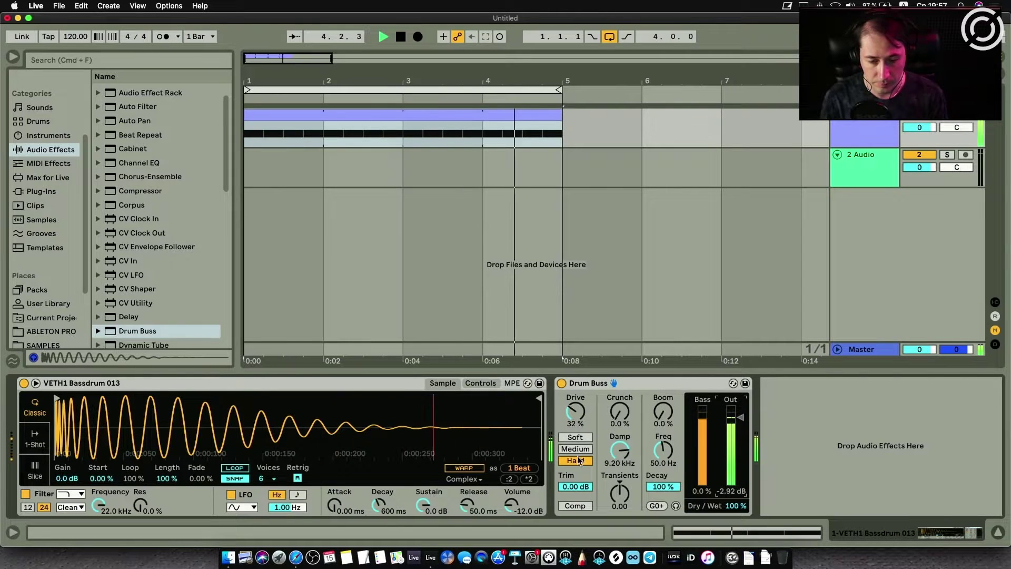
{"action": "left_click", "coordinate": [574, 448]}
{"action": "left_click_drag", "start_coordinate": [575, 412], "coordinate": [574, 405]}
{"action": "key", "text": "space"}
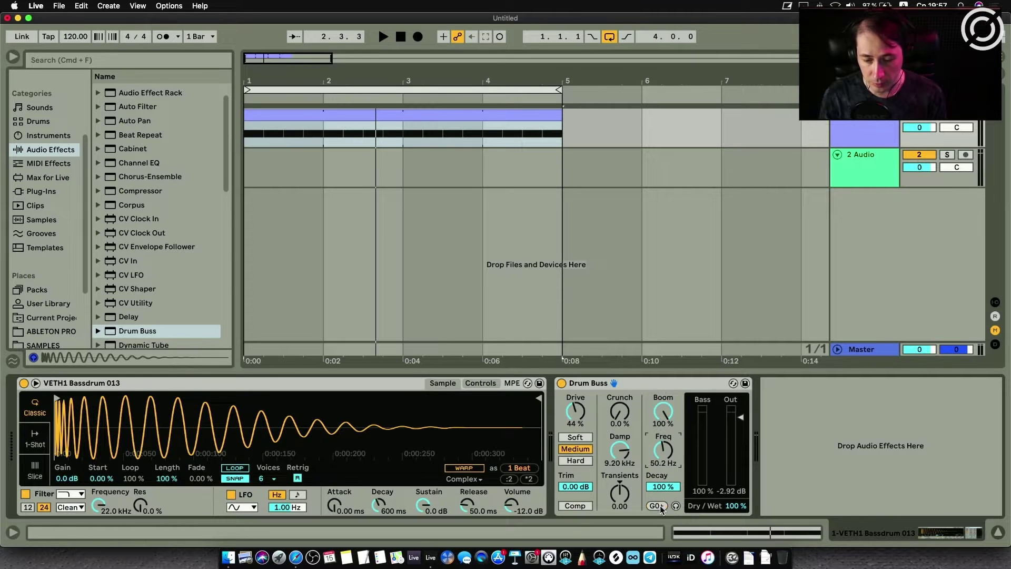
Set the Drum Buss boom decay to 92% and bring the boom amount down to 0% during playback.
{"action": "key", "text": "space"}
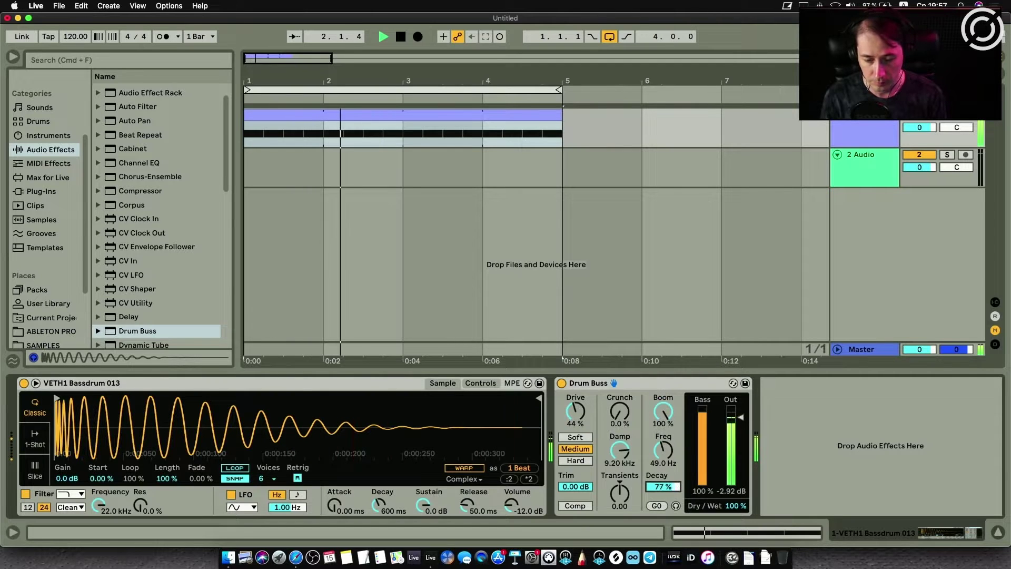
{"action": "mouse_move", "coordinate": [666, 487]}
{"action": "left_mouse_down"}
{"action": "mouse_move", "coordinate": [666, 529]}
{"action": "mouse_move", "coordinate": [665, 491]}
{"action": "left_mouse_up"}
{"action": "left_click_drag", "start_coordinate": [663, 411], "coordinate": [663, 453]}
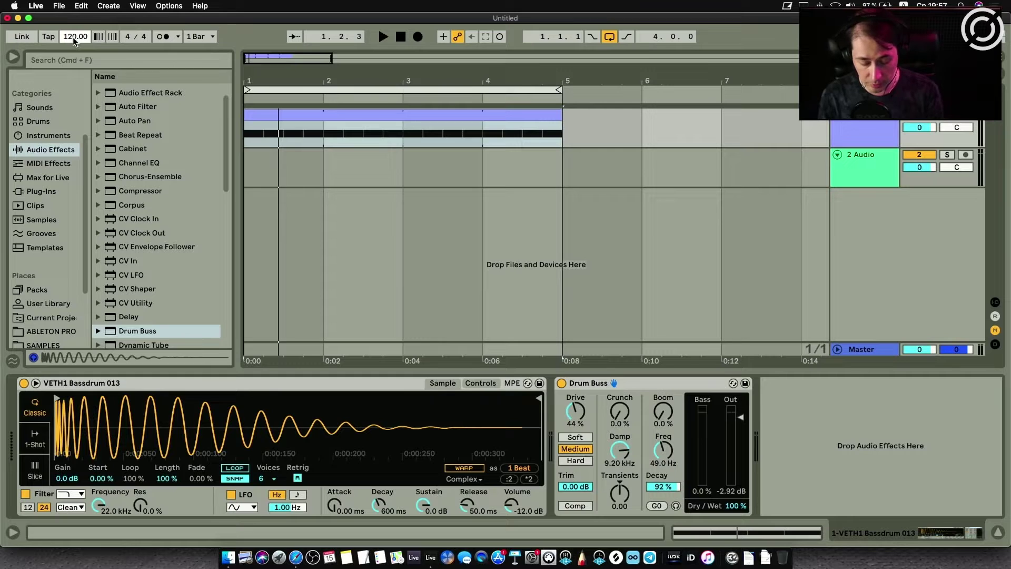
Set the song tempo to 126 BPM and raise the Drum Buss drive to 50% while playing the loop.
{"action": "type", "text": "126"}
{"action": "key", "text": "Return"}
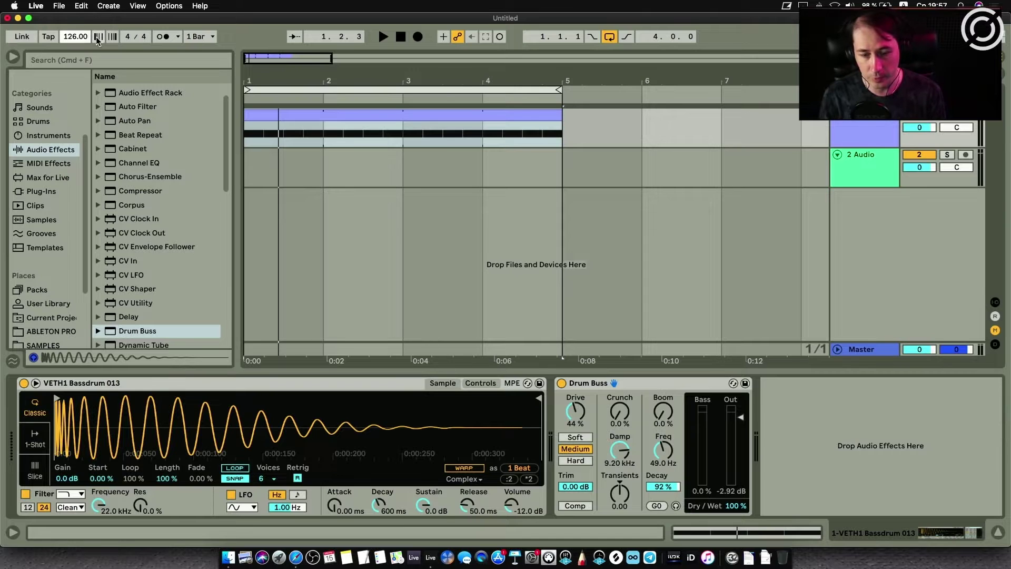
{"action": "key", "text": "space"}
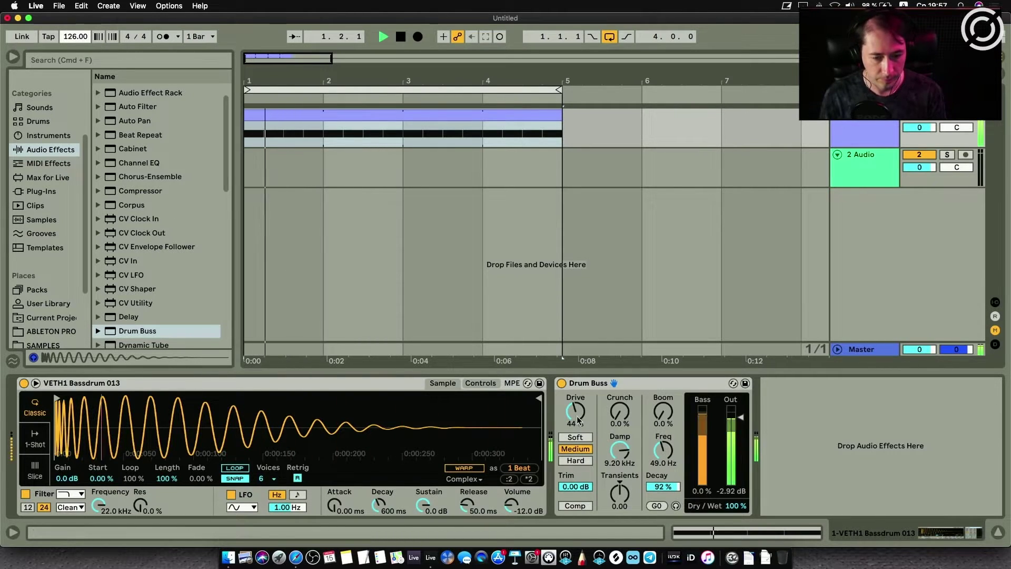
{"action": "key", "text": "space"}
Add the EQ Eight drum preset Kick EQ 4 after Drum Buss on the kick track.
{"action": "scroll", "coordinate": [152, 255], "scroll_direction": "up", "scroll_amount": 1}
{"action": "scroll", "coordinate": [152, 254], "scroll_direction": "down", "scroll_amount": 8}
{"action": "scroll", "coordinate": [152, 253], "scroll_direction": "up", "scroll_amount": 5}
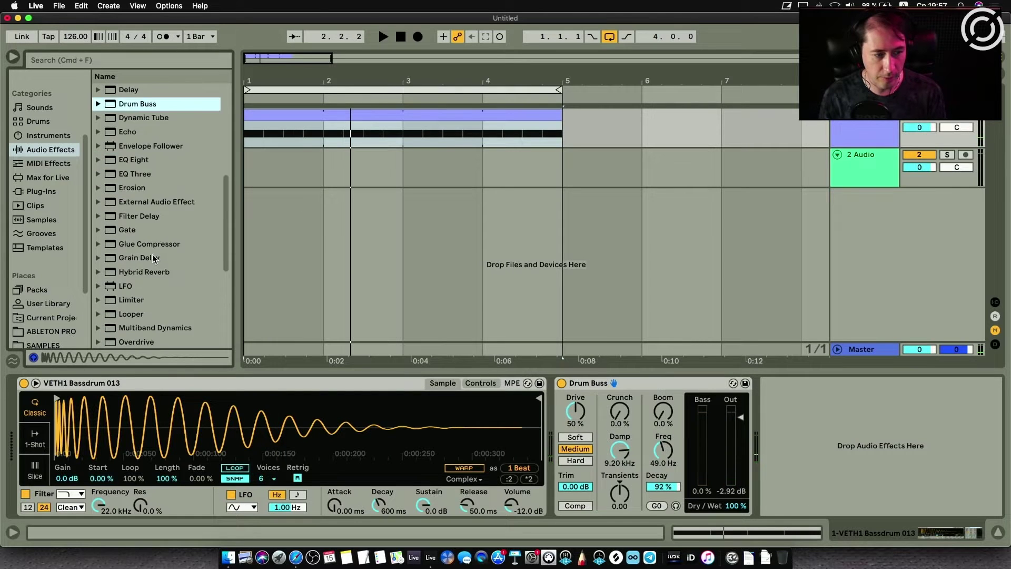
{"action": "left_click", "coordinate": [131, 215]}
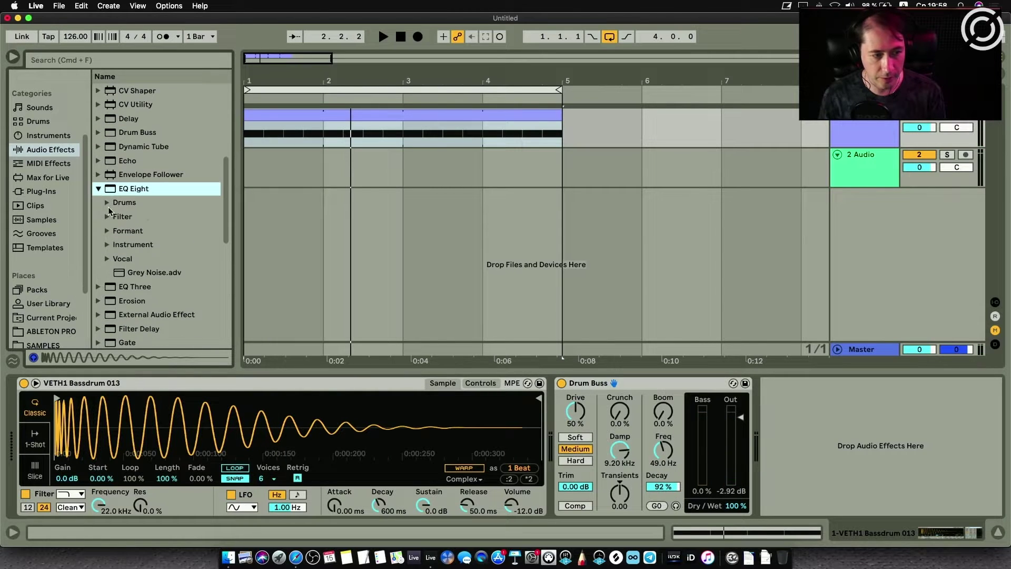
{"action": "left_click", "coordinate": [107, 204]}
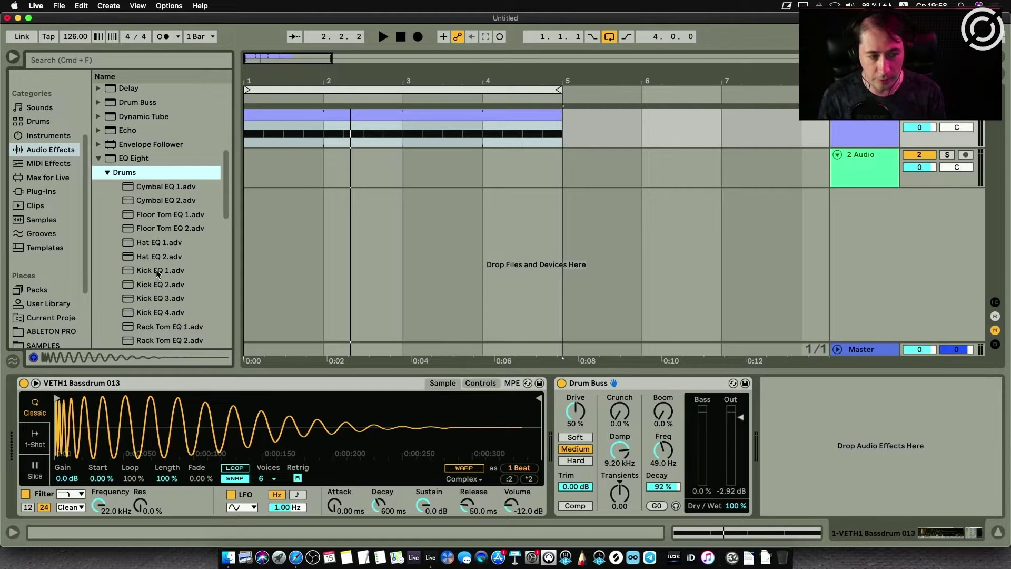
{"action": "left_click_drag", "start_coordinate": [162, 313], "coordinate": [816, 450]}
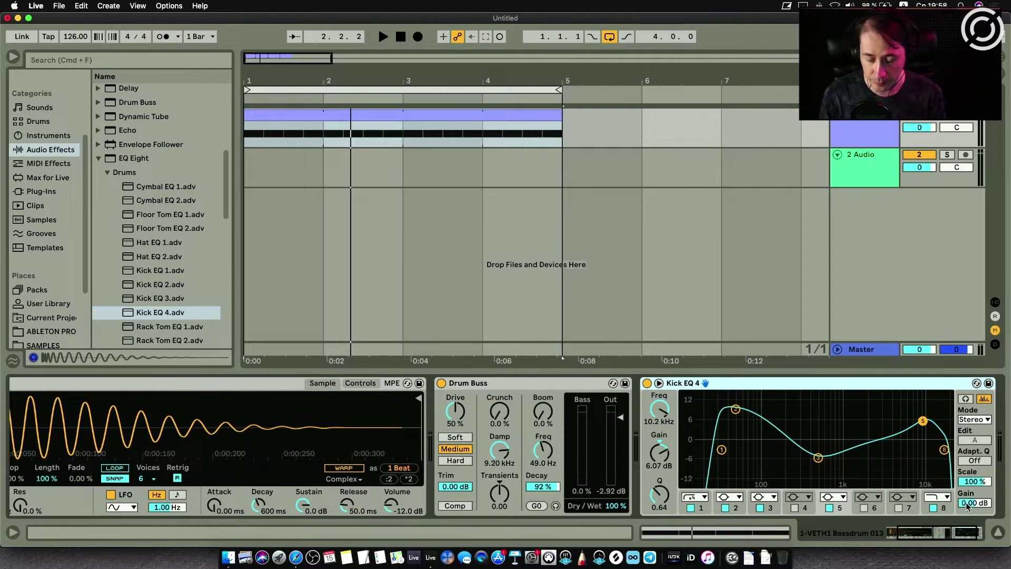
Lower the Kick EQ 4 output gain to -7.12 dB and compare the playing kick with the EQ bypassed and enabled.
{"action": "left_click_drag", "start_coordinate": [967, 506], "coordinate": [967, 519]}
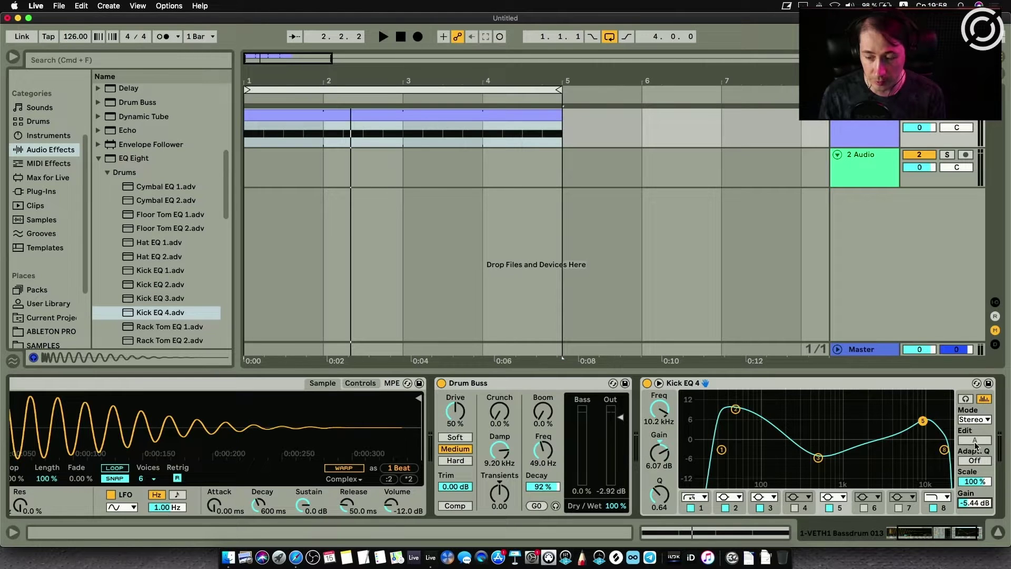
{"action": "key", "text": "space"}
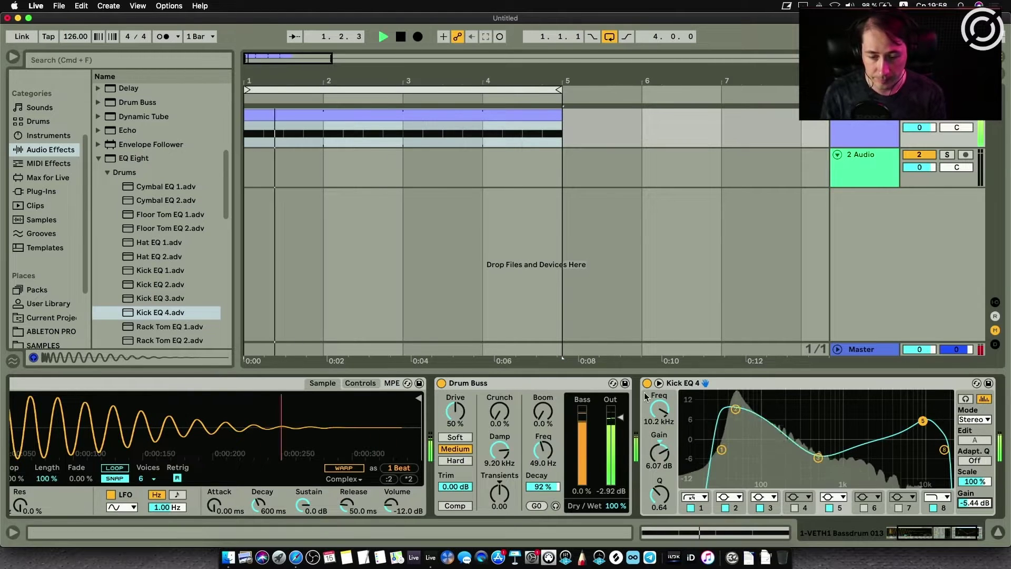
{"action": "left_click_drag", "start_coordinate": [974, 502], "coordinate": [974, 512]}
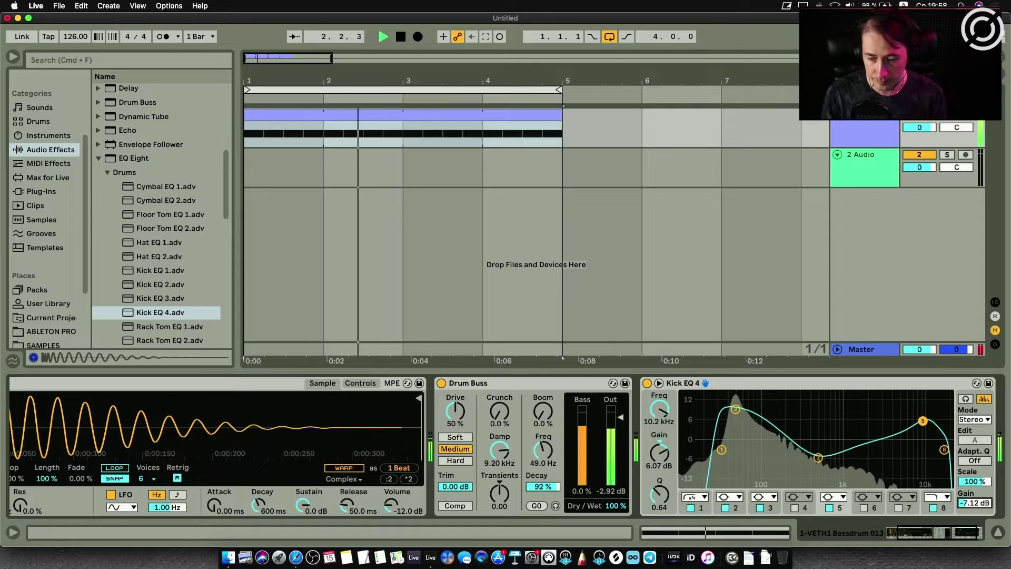
{"action": "left_click", "coordinate": [648, 383]}
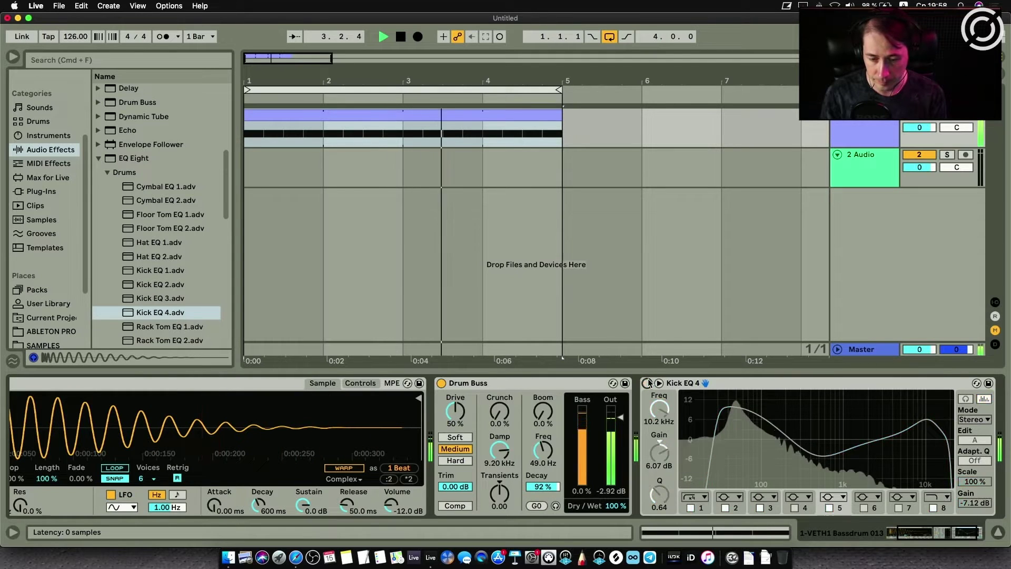
{"action": "left_click", "coordinate": [647, 383]}
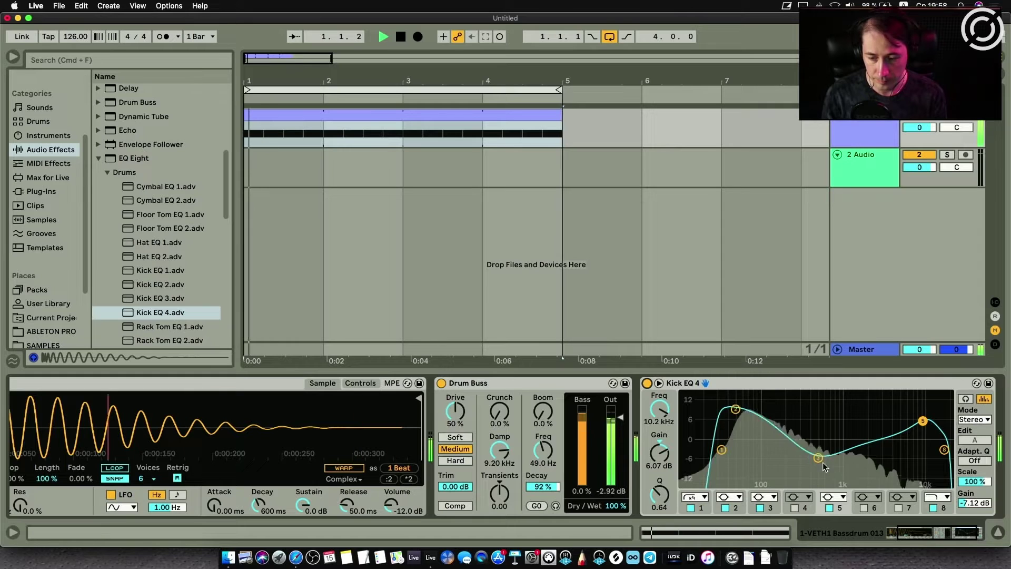
Move Kick EQ 4's band 3 to 235 Hz at -2.36 dB, compare the EQ bypassed and enabled, and reduce its scale to 59%.
{"action": "left_click_drag", "start_coordinate": [818, 457], "coordinate": [792, 445]}
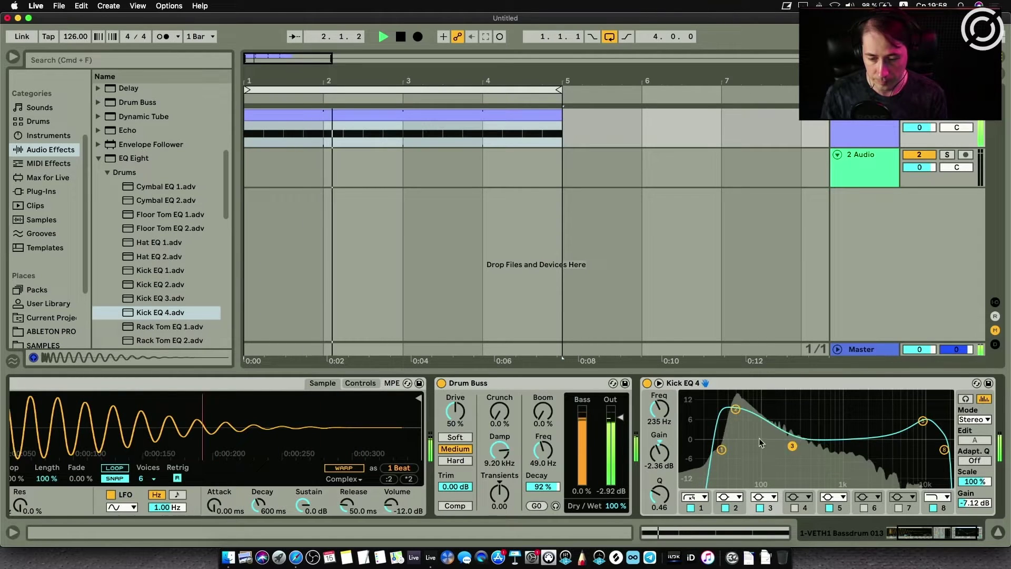
{"action": "left_click", "coordinate": [647, 383]}
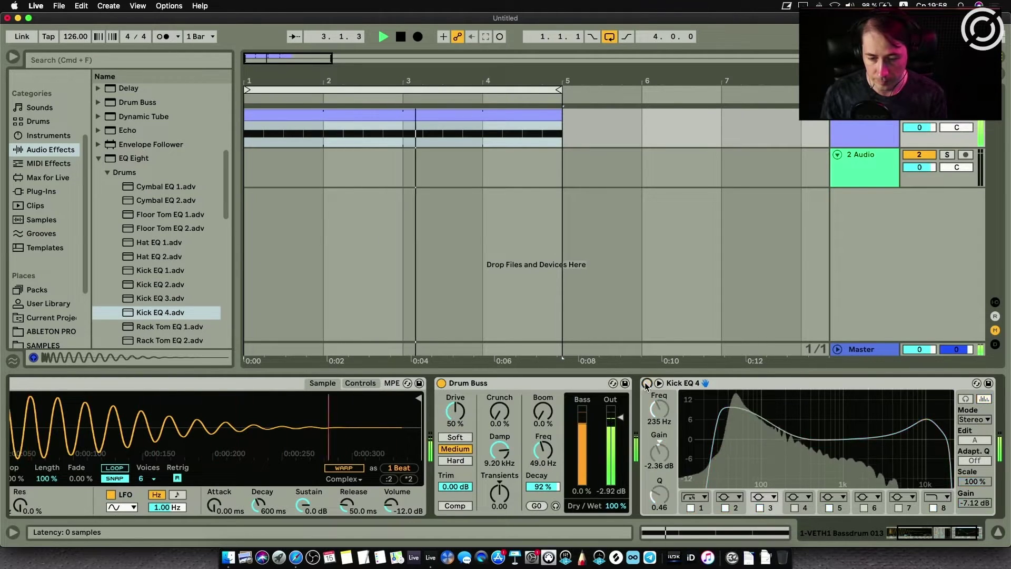
{"action": "left_click", "coordinate": [646, 383]}
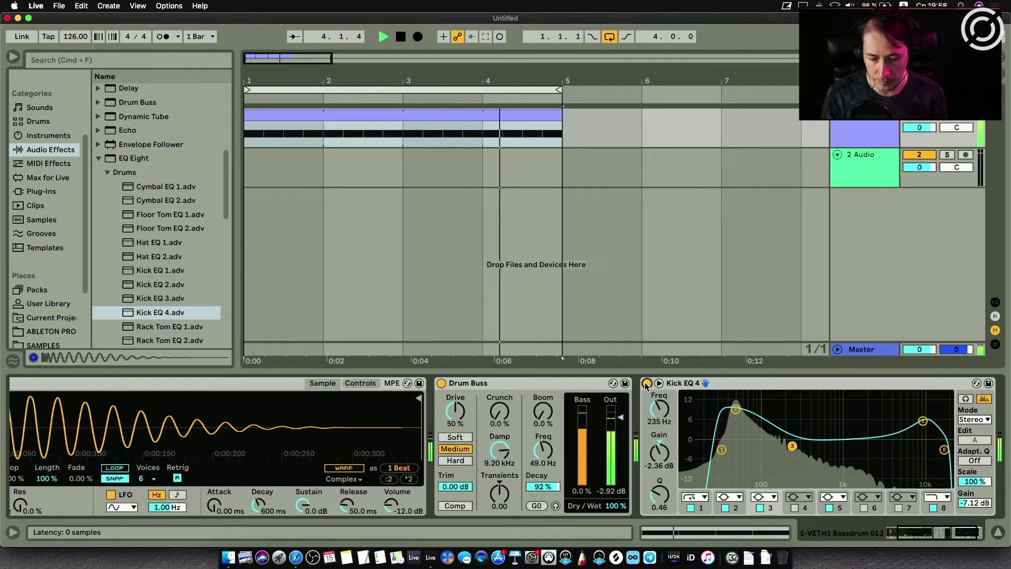
{"action": "key", "text": "space"}
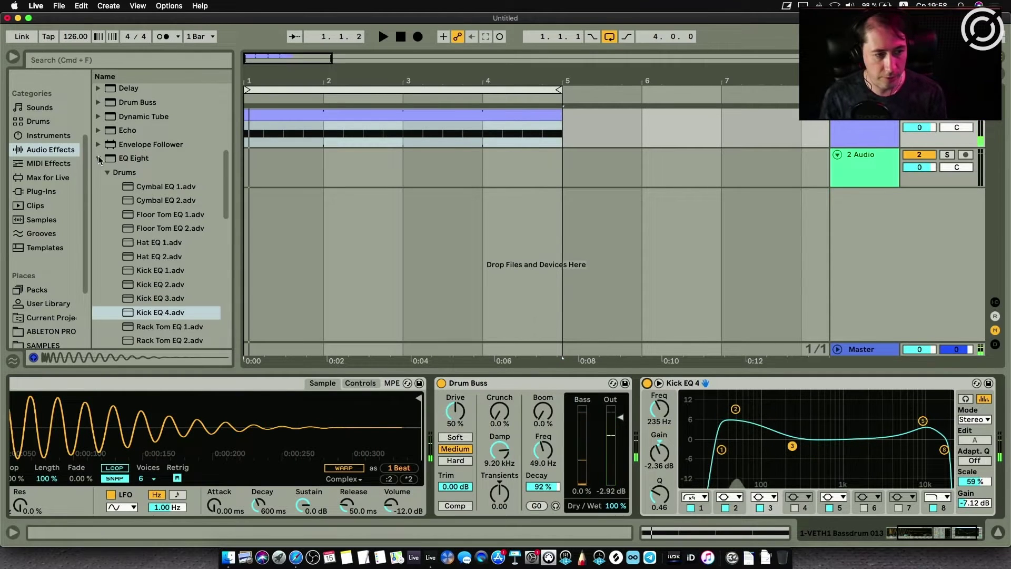
Add a Limiter after Kick EQ 4 on the kick track and raise the EQ output gain to -4.69 dB during playback.
{"action": "left_click", "coordinate": [131, 157]}
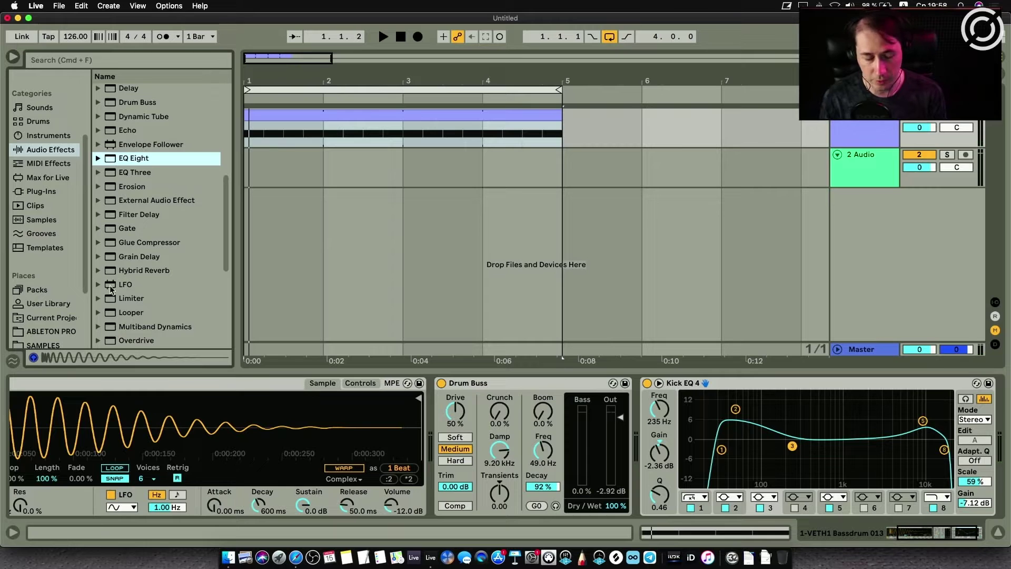
{"action": "scroll", "coordinate": [149, 210], "scroll_direction": "down", "scroll_amount": 3}
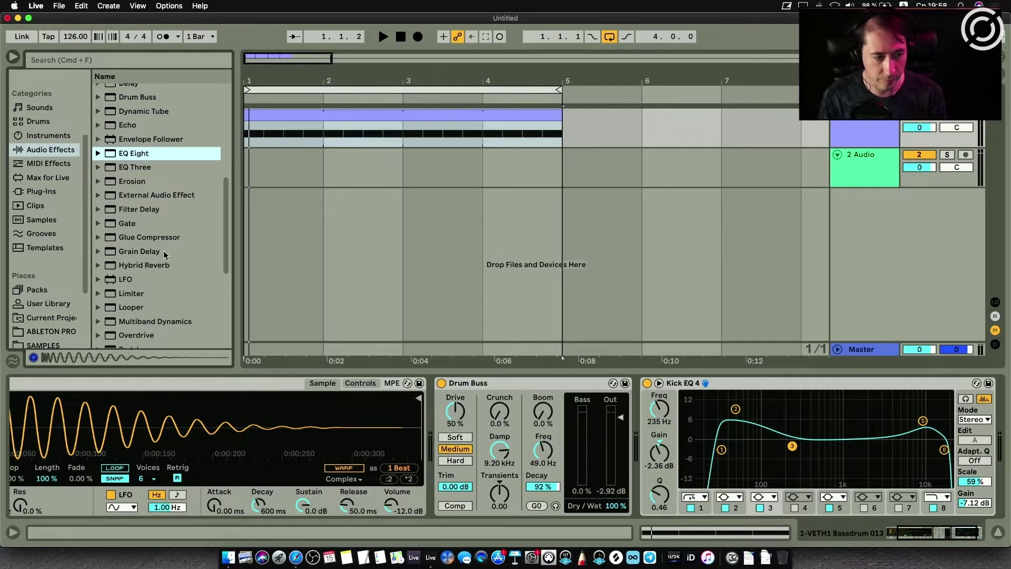
{"action": "left_click", "coordinate": [131, 246]}
{"action": "left_click_drag", "start_coordinate": [997, 424], "coordinate": [931, 421]}
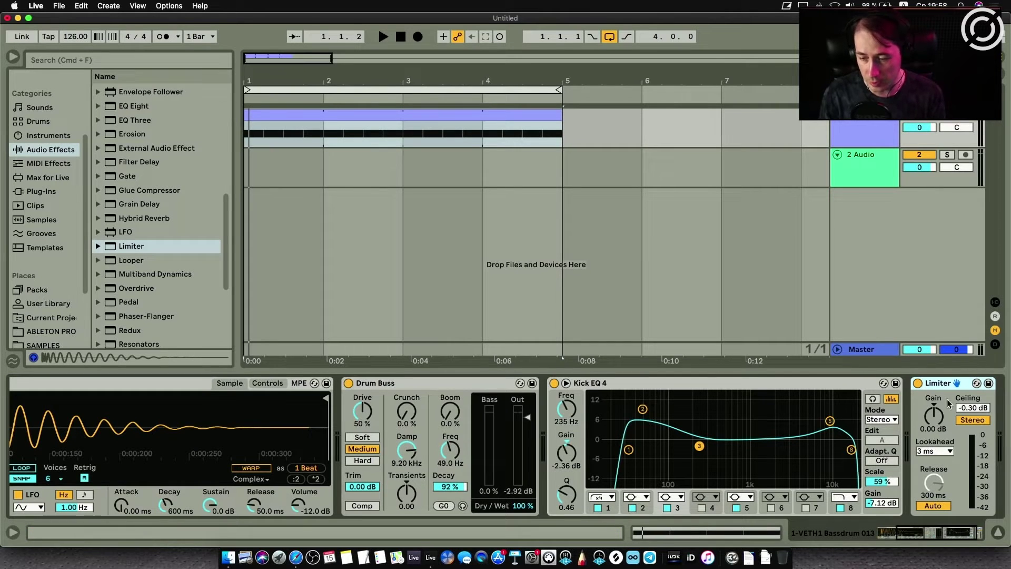
{"action": "key", "text": "space"}
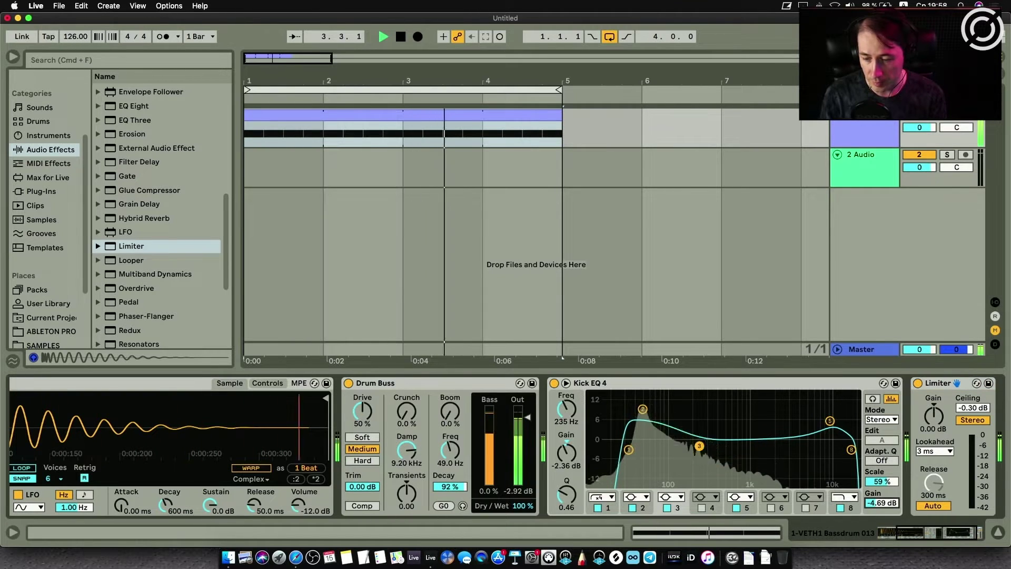
{"action": "key", "text": "space"}
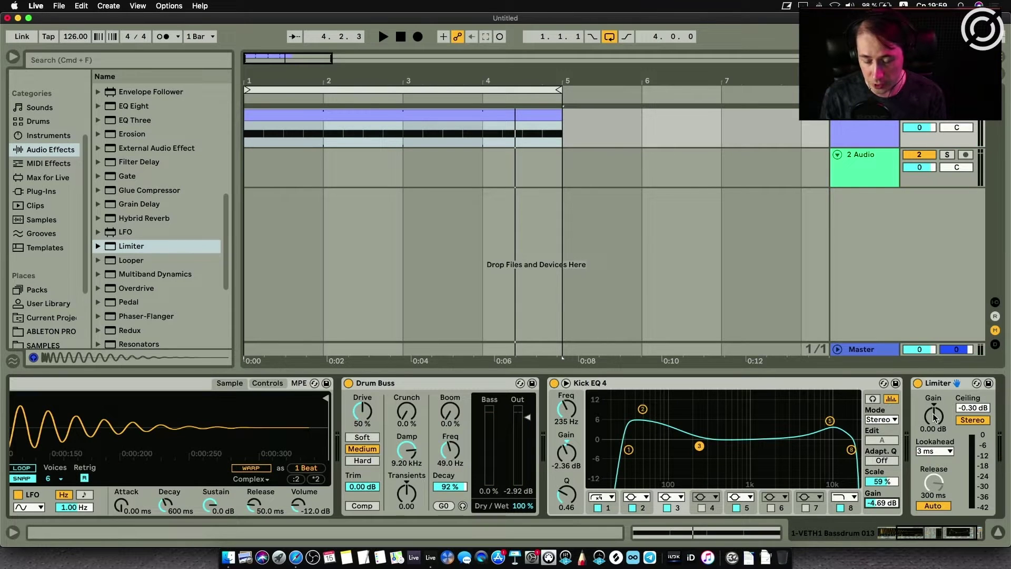
{"action": "left_click_drag", "start_coordinate": [930, 419], "coordinate": [931, 414]}
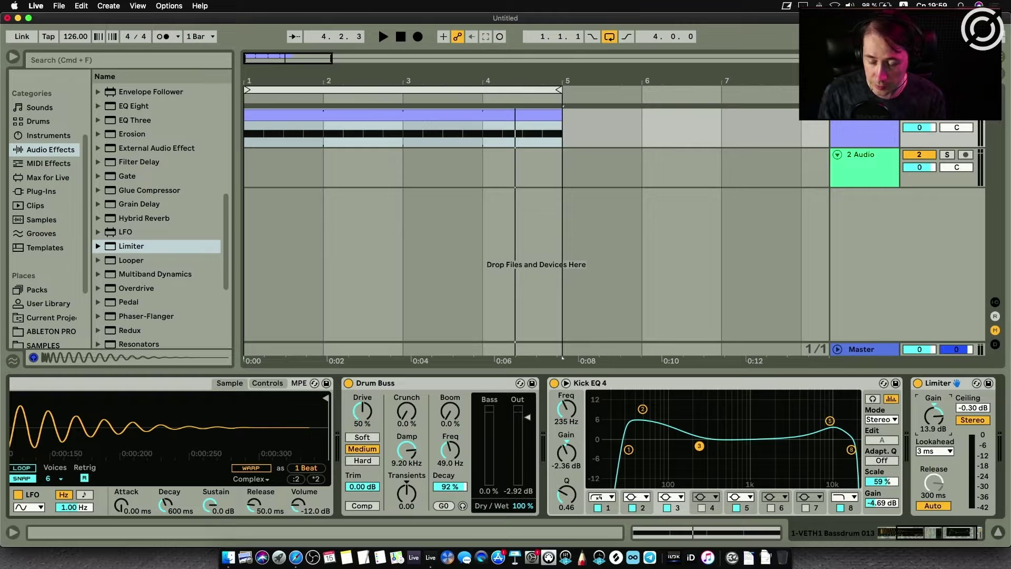
{"action": "right_click", "coordinate": [930, 415]}
{"action": "key", "text": "Delete"}
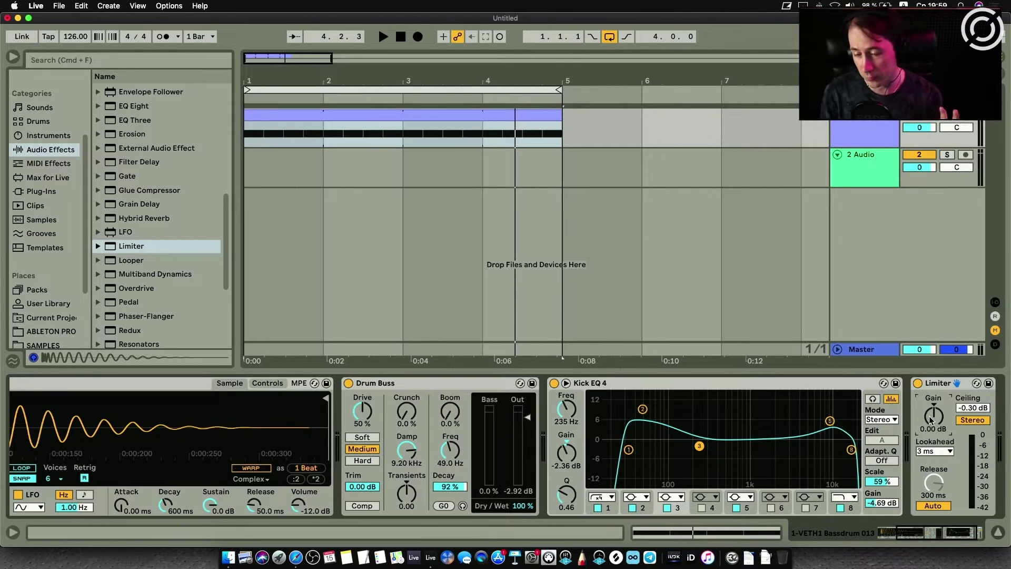
Raise the Limiter gain to 6.00 dB while the kick loop plays.
{"action": "key", "text": "space"}
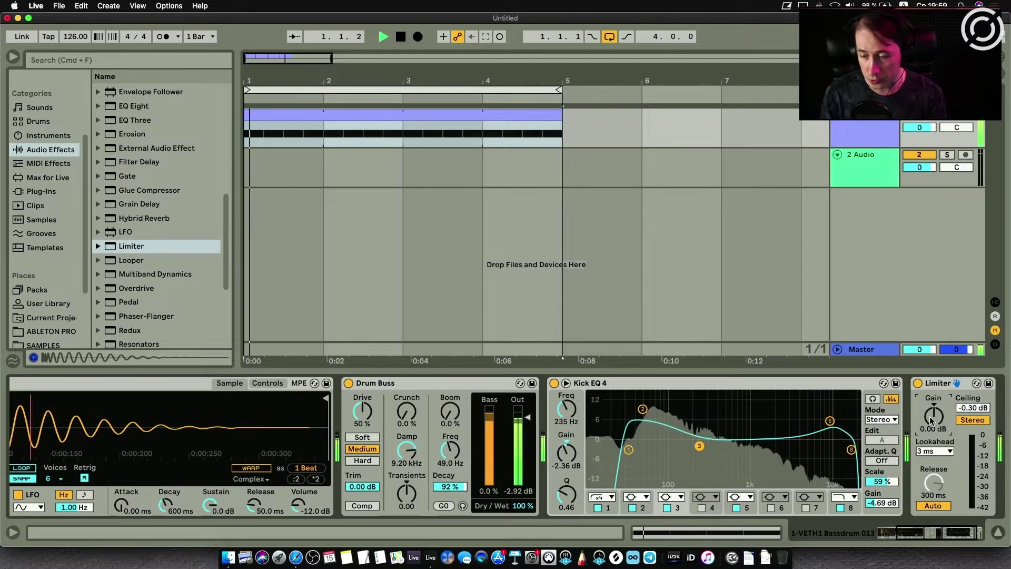
{"action": "mouse_move", "coordinate": [930, 415]}
{"action": "left_mouse_down"}
{"action": "mouse_move", "coordinate": [929, 371]}
{"action": "mouse_move", "coordinate": [930, 406]}
{"action": "left_mouse_up"}
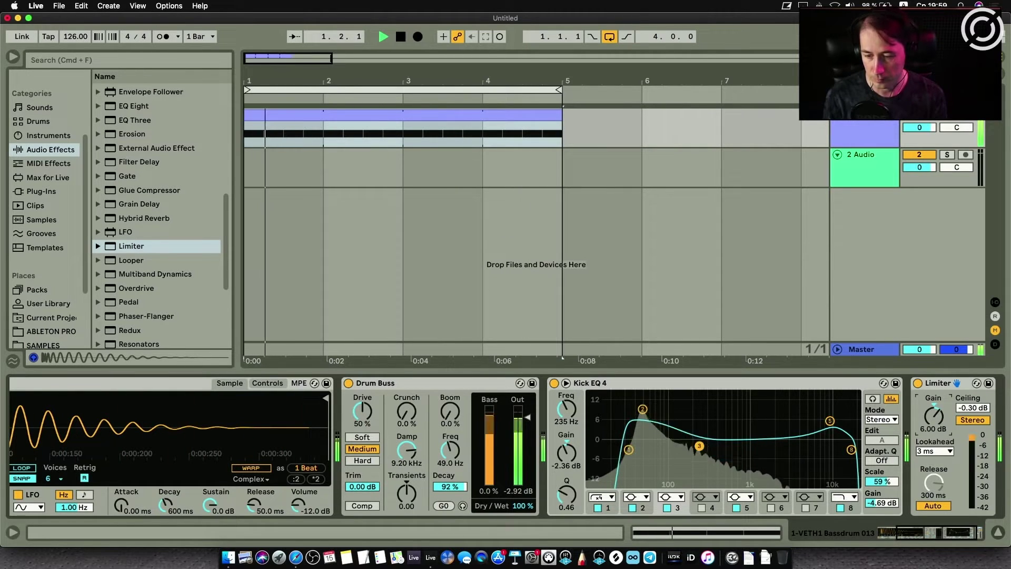
{"action": "key", "text": "space"}
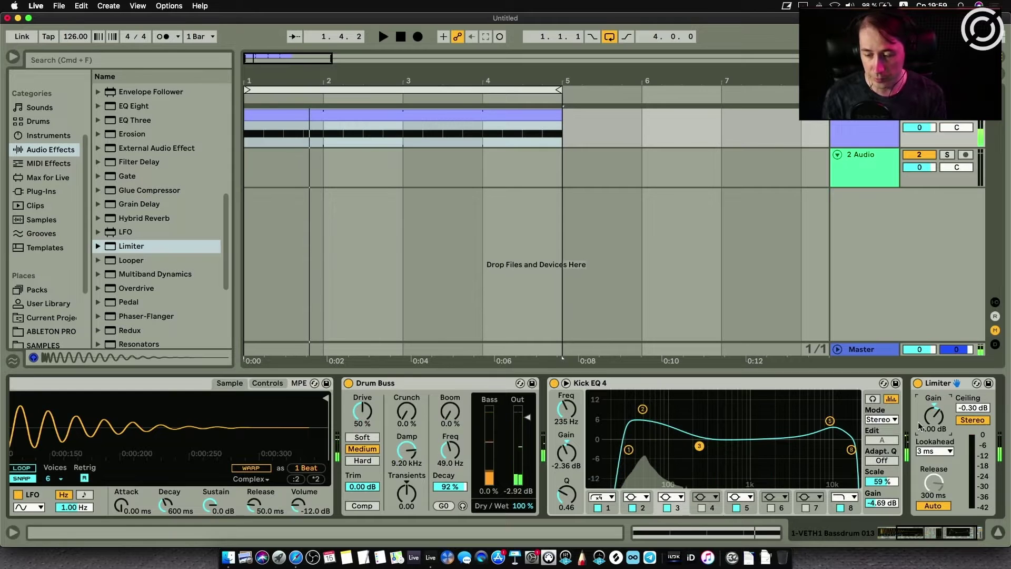
Compare the playing kick with Kick EQ 4 bypassed and enabled, and remove the EQ from the kick track.
{"action": "key", "text": "space"}
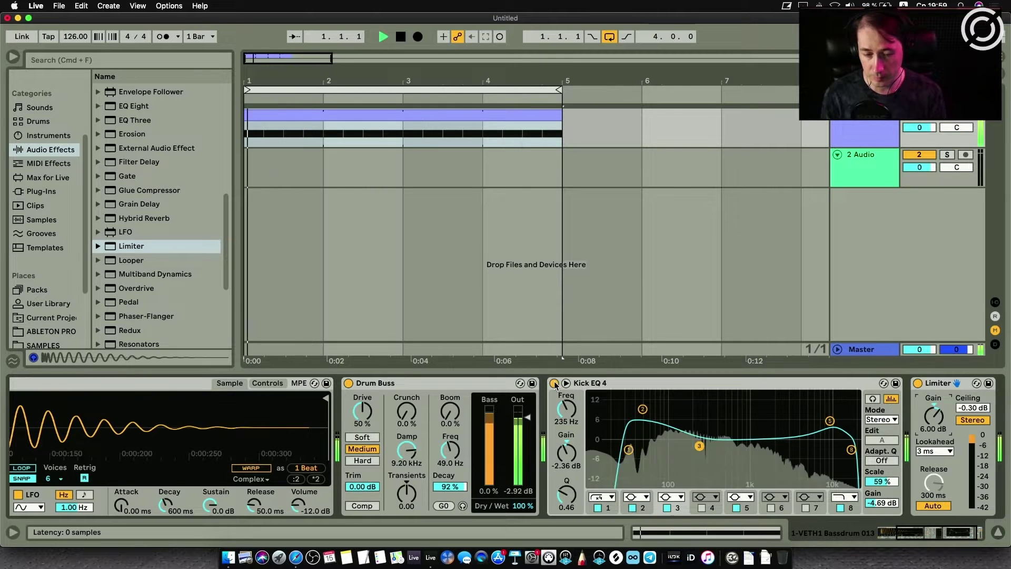
{"action": "left_click", "coordinate": [554, 383]}
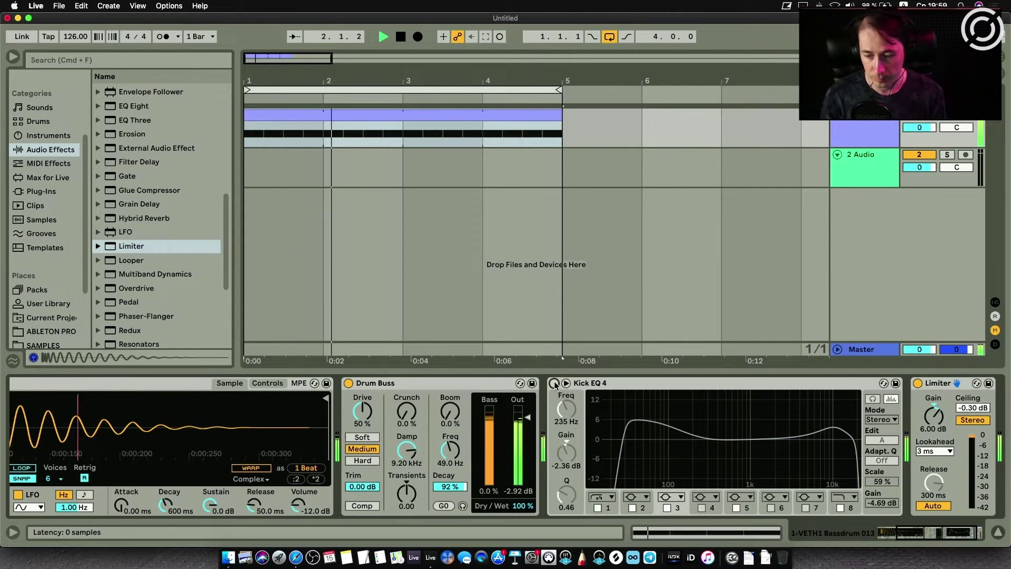
{"action": "left_click", "coordinate": [553, 383]}
{"action": "left_click", "coordinate": [554, 383]}
{"action": "key", "text": "space"}
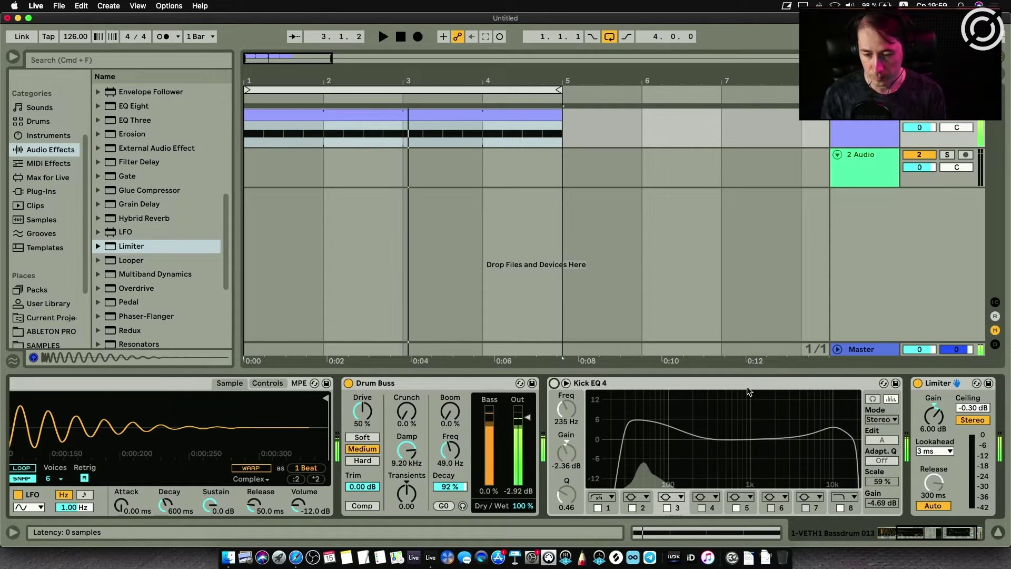
{"action": "left_click", "coordinate": [746, 386]}
{"action": "key", "text": "Delete"}
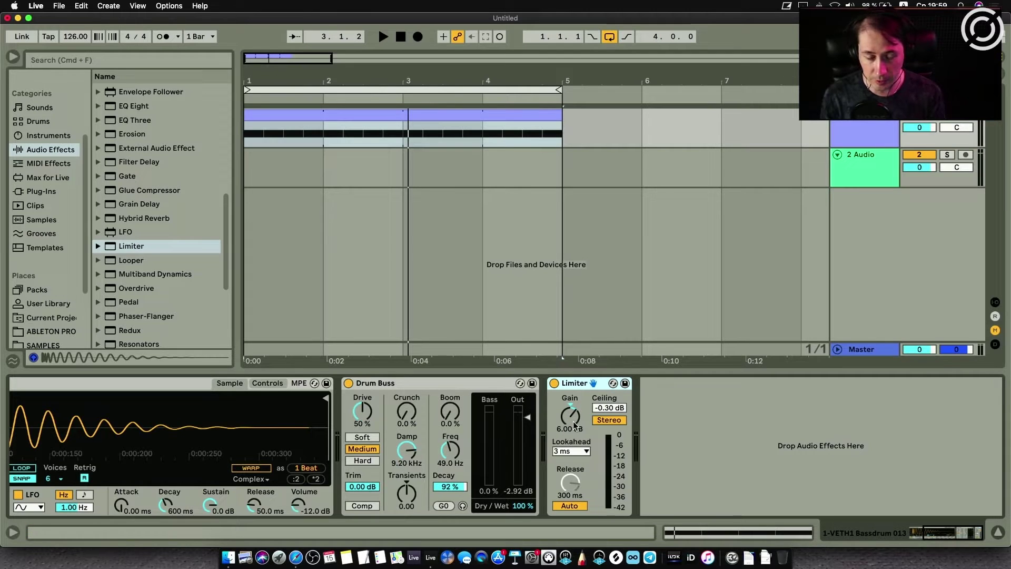
Delete the empty second audio track and insert a MIDI track below the kick track.
{"action": "key", "text": "Delete"}
{"action": "right_click", "coordinate": [847, 166]}
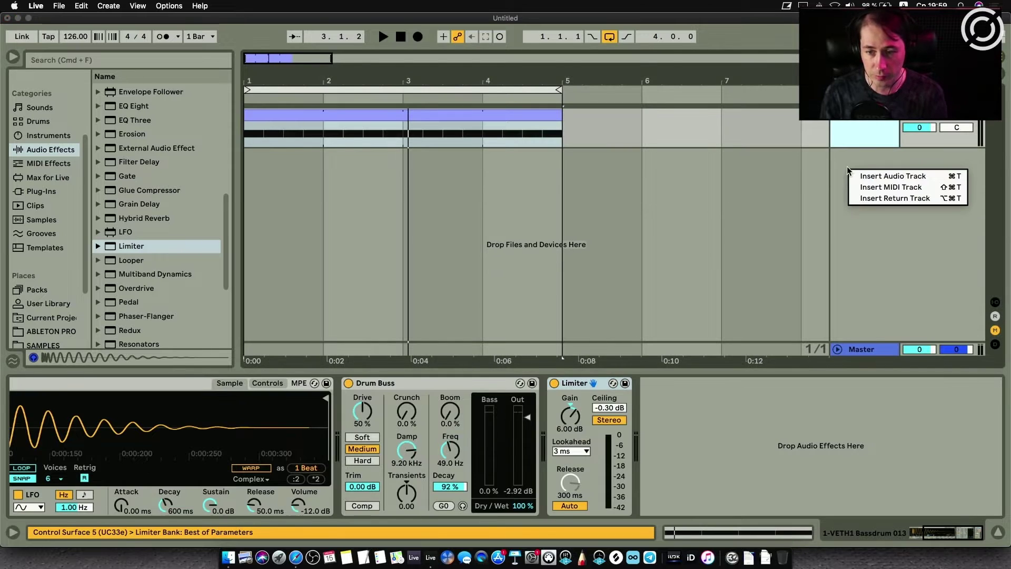
{"action": "left_click", "coordinate": [873, 186]}
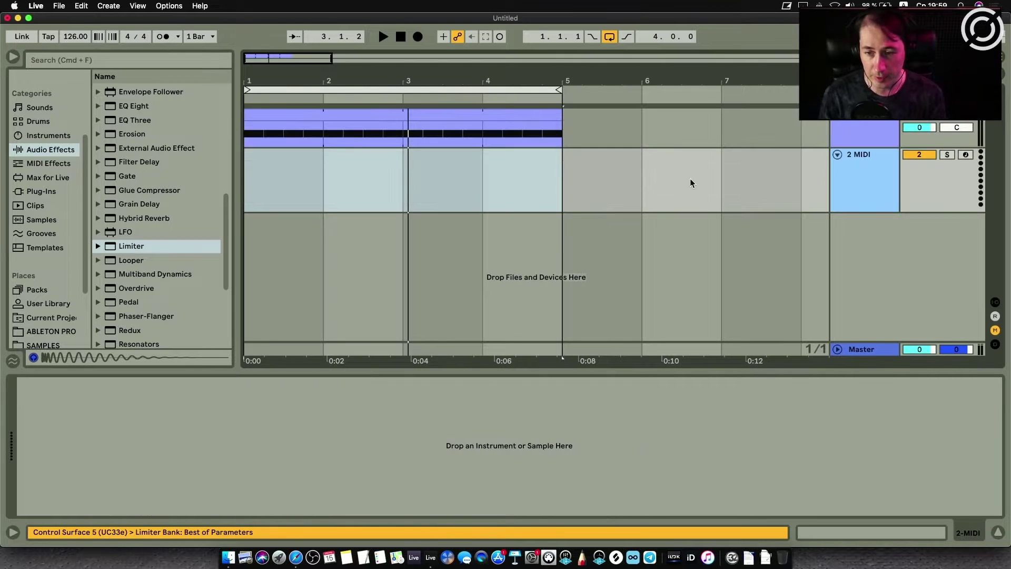
Create a one-bar MIDI clip with C3 notes on beats 2 and 4 and extend it to fill four bars.
{"action": "double_click", "coordinate": [288, 159]}
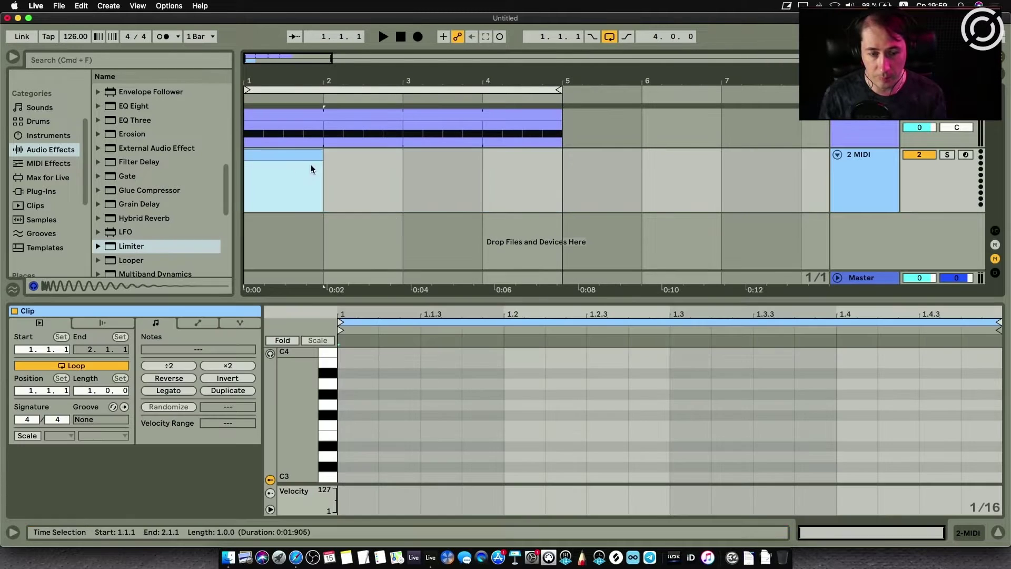
{"action": "double_click", "coordinate": [519, 477]}
{"action": "double_click", "coordinate": [856, 479]}
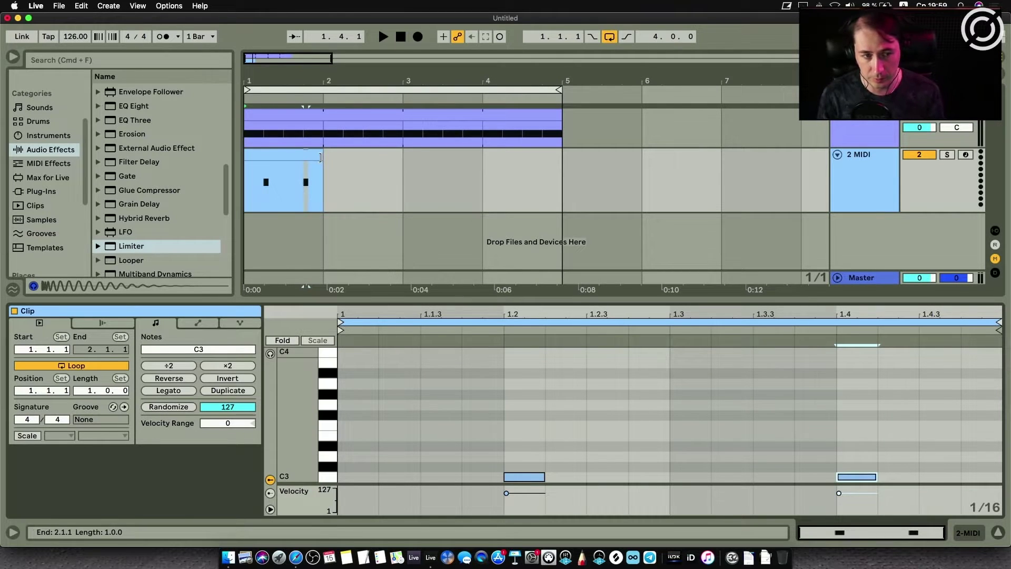
{"action": "left_click_drag", "start_coordinate": [319, 158], "coordinate": [562, 158]}
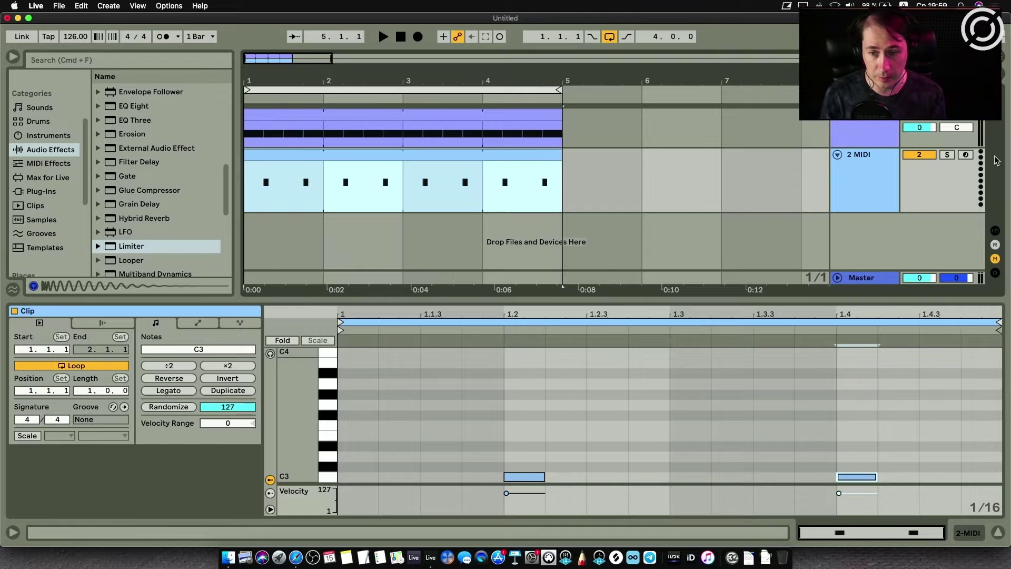
Audition one-shot clap samples in the VETH1 Claps folder, including Clap 003, 010, 022 and 023.
{"action": "left_click", "coordinate": [869, 176]}
{"action": "scroll", "coordinate": [47, 311], "scroll_direction": "down", "scroll_amount": 3}
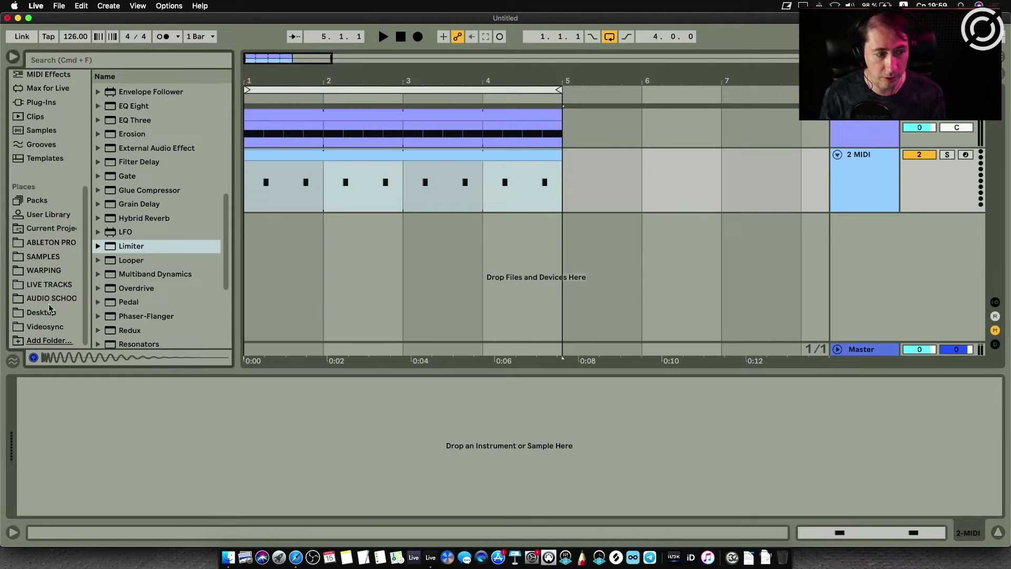
{"action": "left_click", "coordinate": [43, 257]}
{"action": "scroll", "coordinate": [141, 188], "scroll_direction": "up", "scroll_amount": 5}
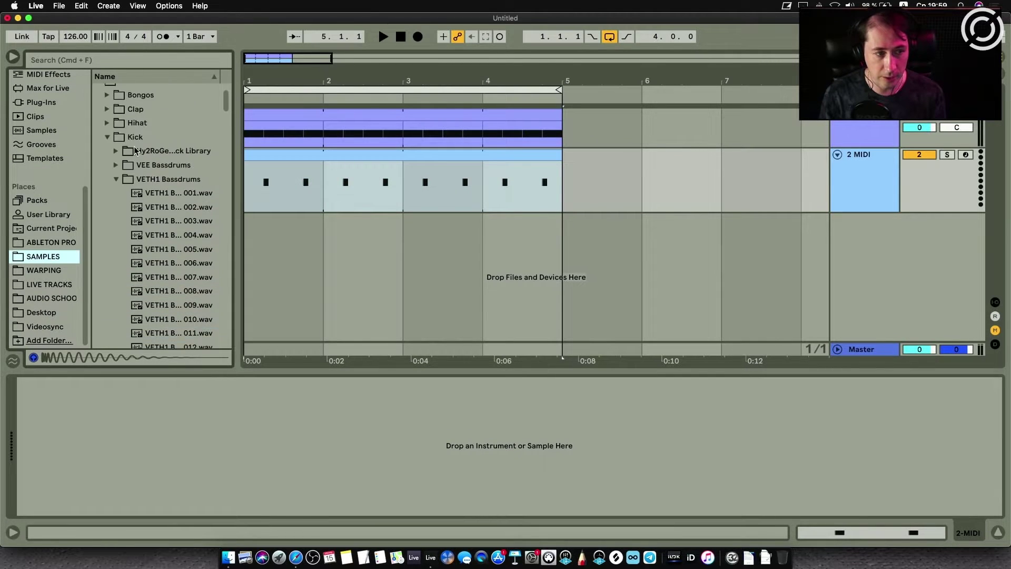
{"action": "left_click", "coordinate": [108, 160]}
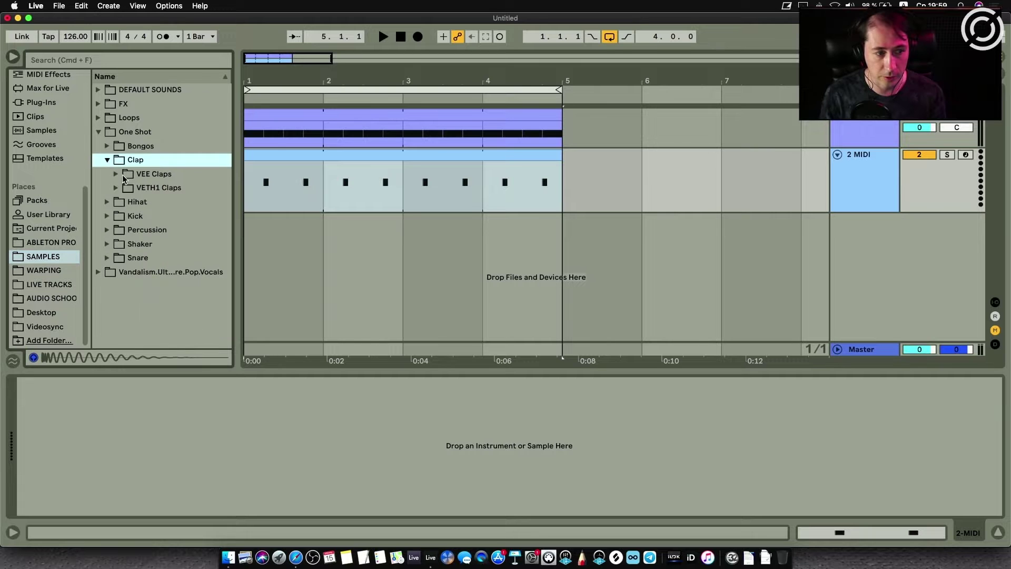
{"action": "left_click", "coordinate": [116, 188]}
{"action": "left_click", "coordinate": [172, 231]}
{"action": "scroll", "coordinate": [173, 234], "scroll_direction": "down", "scroll_amount": 5}
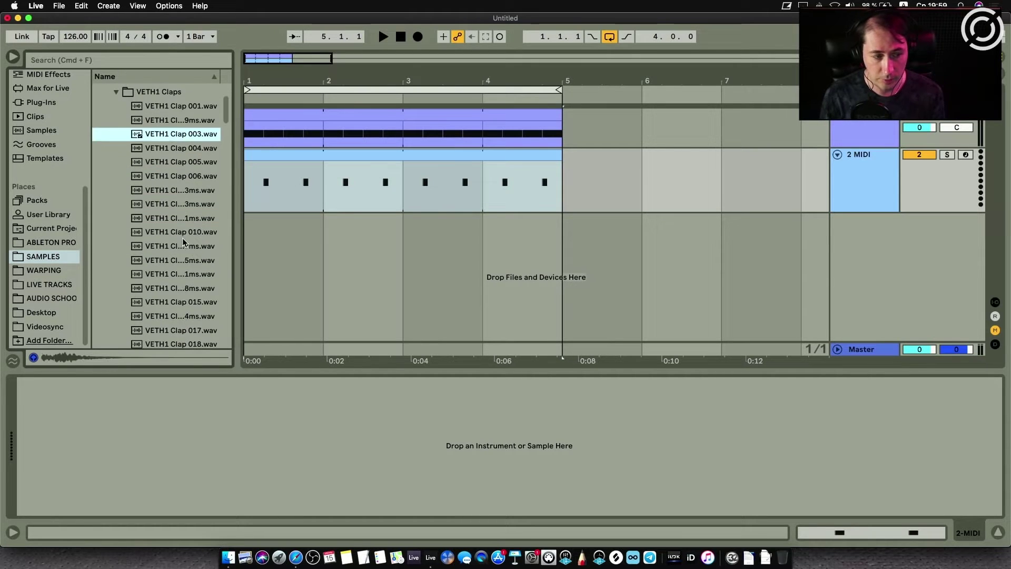
{"action": "left_click", "coordinate": [182, 235]}
{"action": "left_click", "coordinate": [179, 260]}
{"action": "left_click", "coordinate": [179, 288]}
{"action": "scroll", "coordinate": [176, 281], "scroll_direction": "down", "scroll_amount": 6}
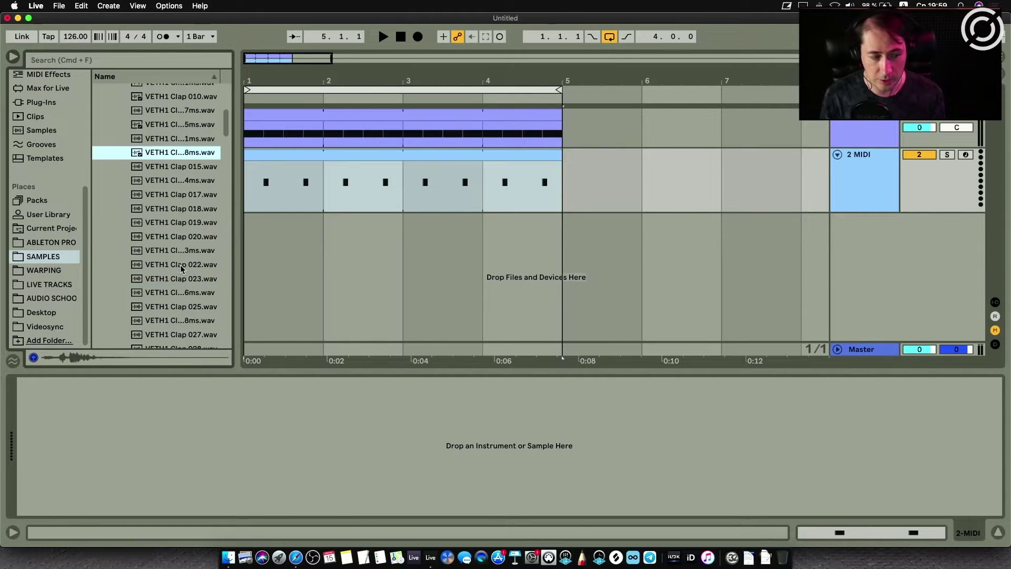
{"action": "left_click", "coordinate": [174, 264]}
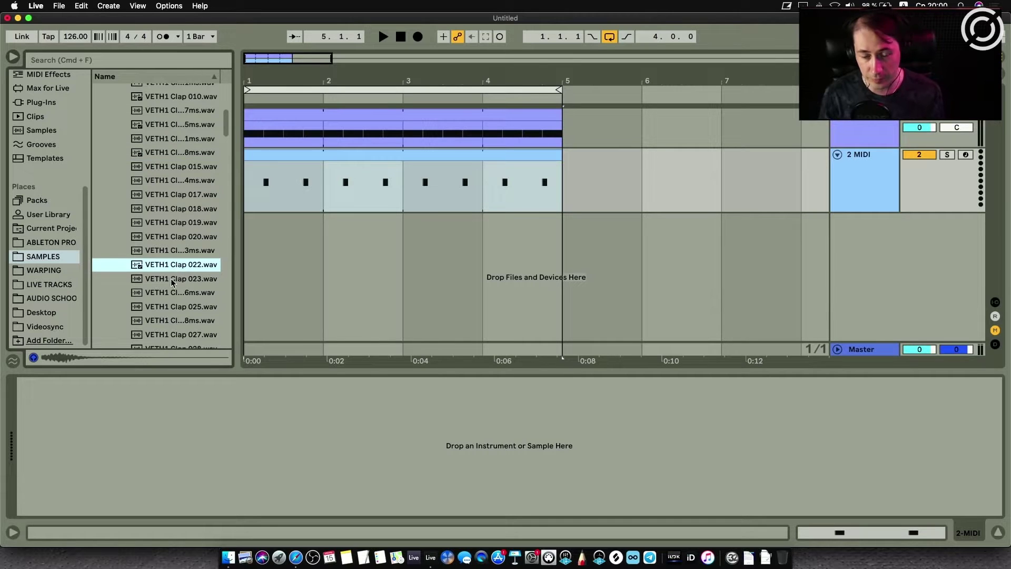
{"action": "left_click", "coordinate": [170, 279]}
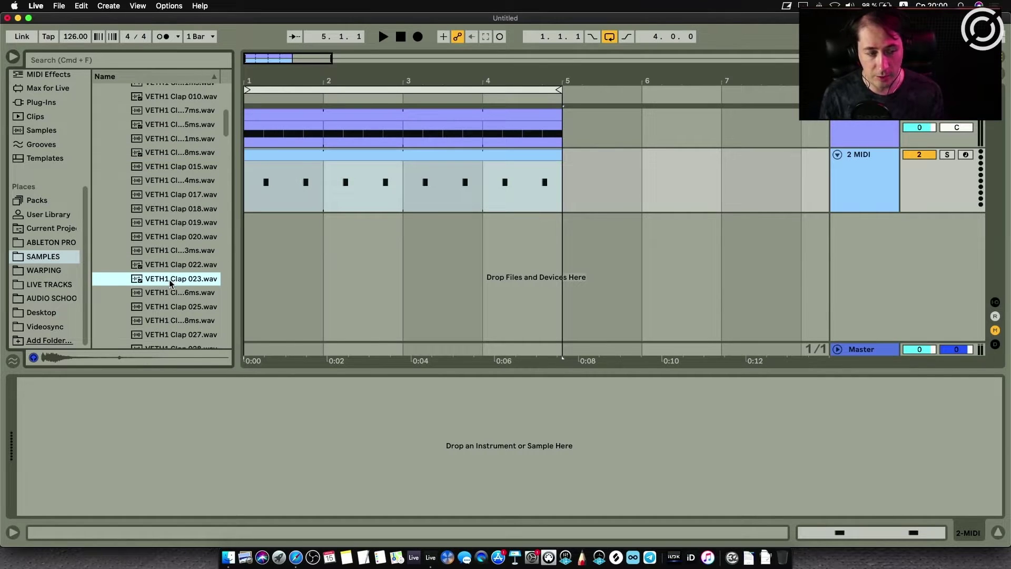
Audition more claps, load VETH1 Clap 035 onto the new MIDI track and play it with the kick.
{"action": "scroll", "coordinate": [170, 284], "scroll_direction": "down", "scroll_amount": 10}
{"action": "left_click", "coordinate": [174, 147]}
{"action": "left_click", "coordinate": [174, 277]}
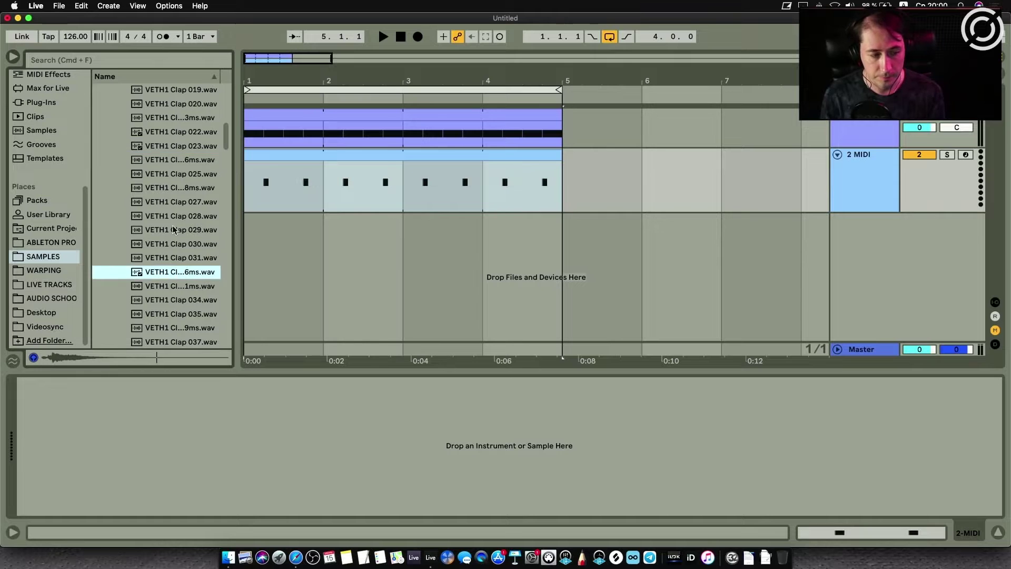
{"action": "left_click", "coordinate": [173, 221]}
{"action": "double_click", "coordinate": [173, 165]}
{"action": "key", "text": "space"}
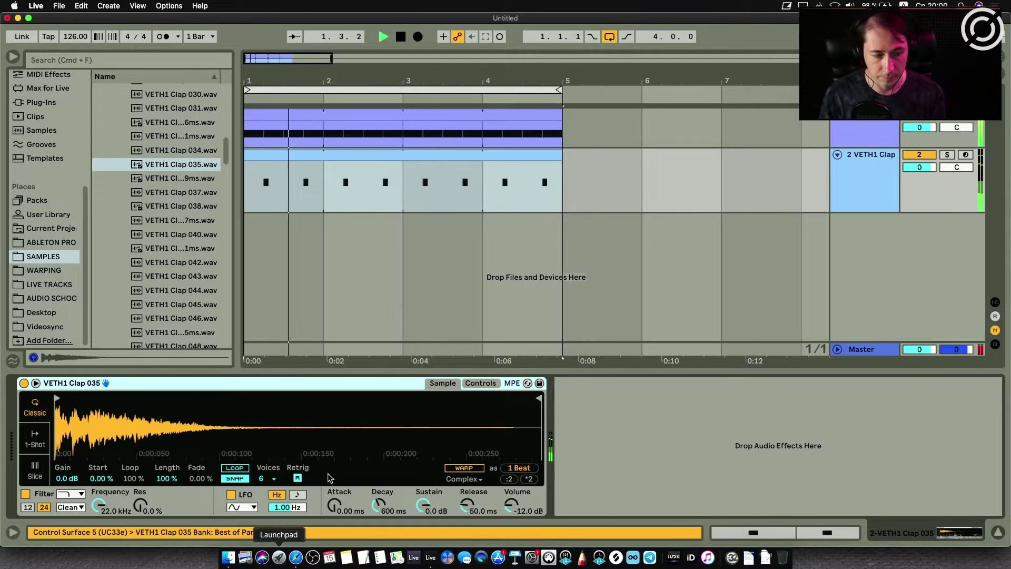
Lengthen both C3 notes in the clap clip to one full beat each.
{"action": "left_click", "coordinate": [307, 157]}
{"action": "double_click", "coordinate": [308, 157]}
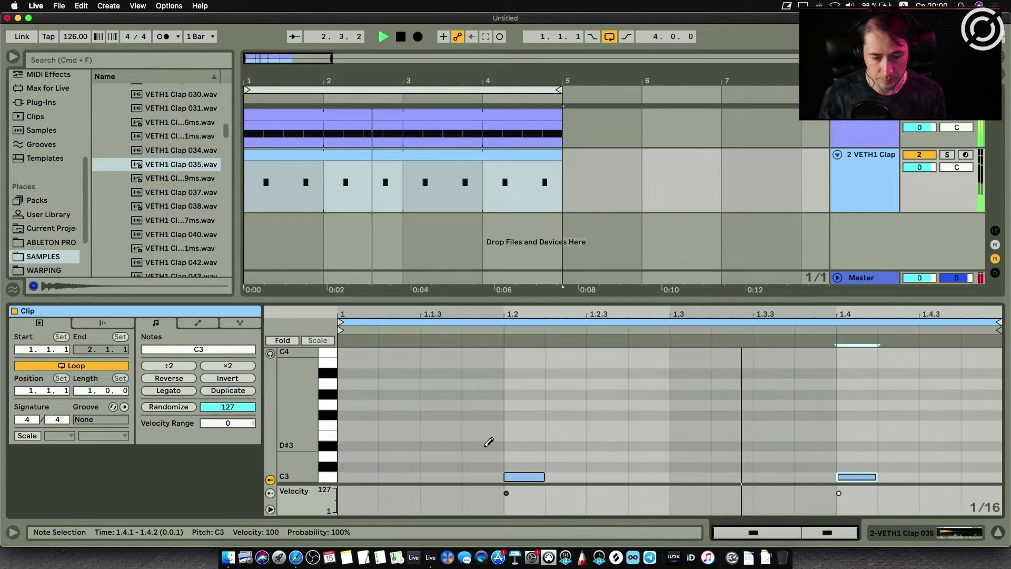
{"action": "left_click_drag", "start_coordinate": [463, 363], "coordinate": [1000, 486]}
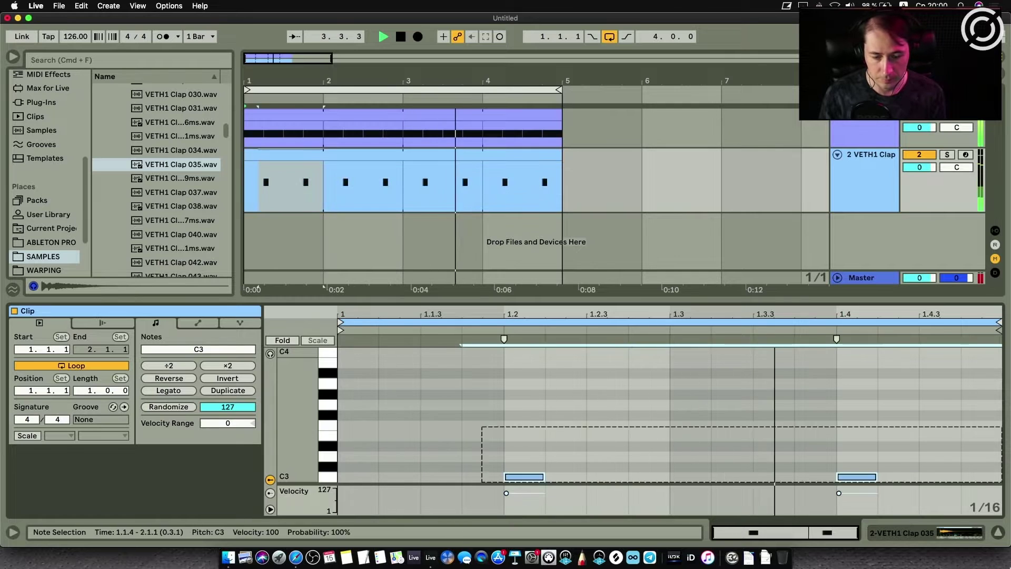
{"action": "left_click_drag", "start_coordinate": [543, 475], "coordinate": [669, 486]}
Insert another MIDI track below the clap track.
{"action": "key", "text": "super+shift+t"}
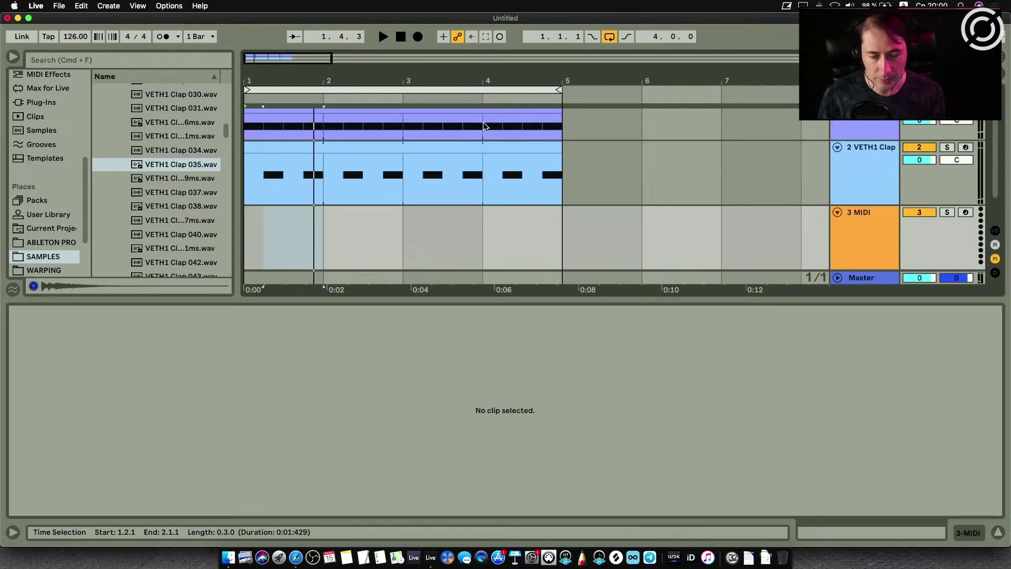
Stop playback, enlarge the arrangement area and reduce the heights of the clap track and the new MIDI track.
{"action": "key", "text": "space"}
{"action": "left_click", "coordinate": [857, 237]}
{"action": "left_click_drag", "start_coordinate": [102, 299], "coordinate": [102, 374]}
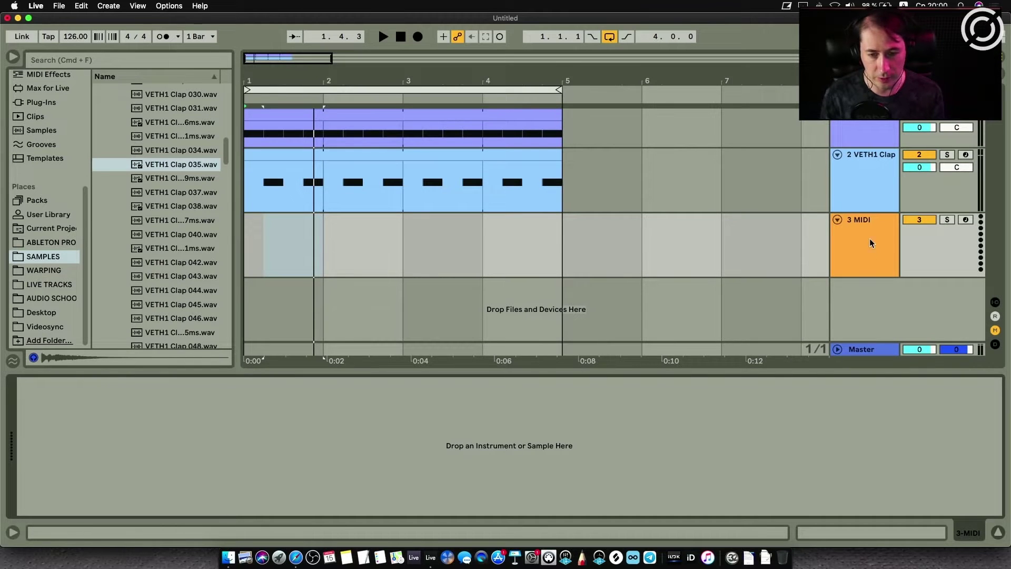
{"action": "left_click_drag", "start_coordinate": [862, 209], "coordinate": [862, 187]}
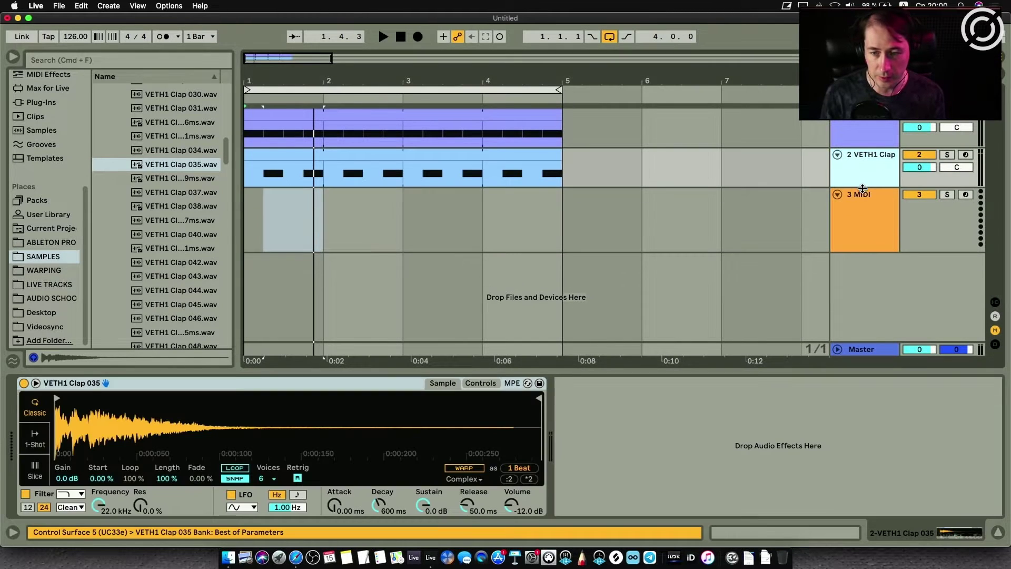
{"action": "left_click_drag", "start_coordinate": [870, 251], "coordinate": [868, 239]}
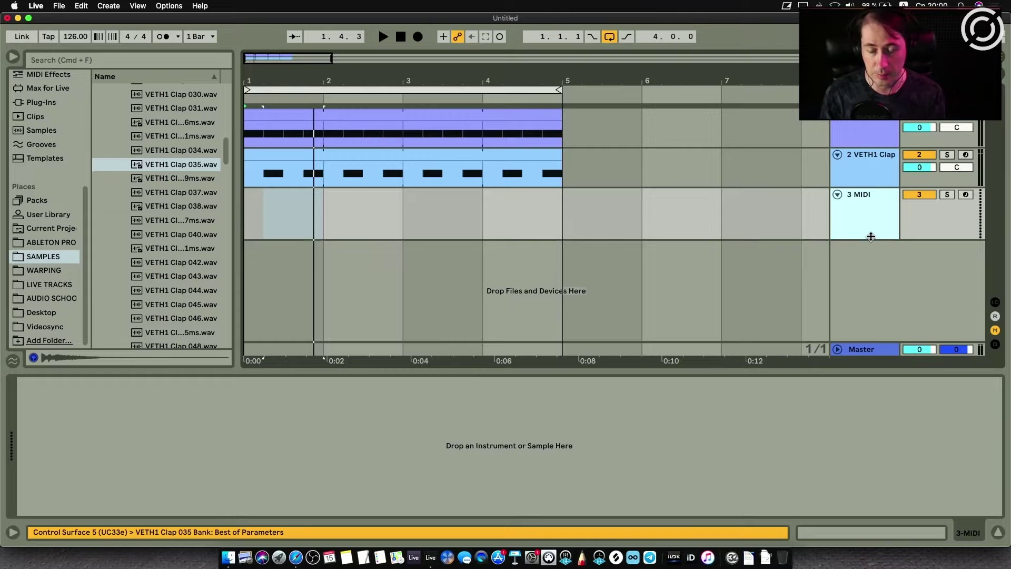
{"action": "left_click", "coordinate": [490, 223]}
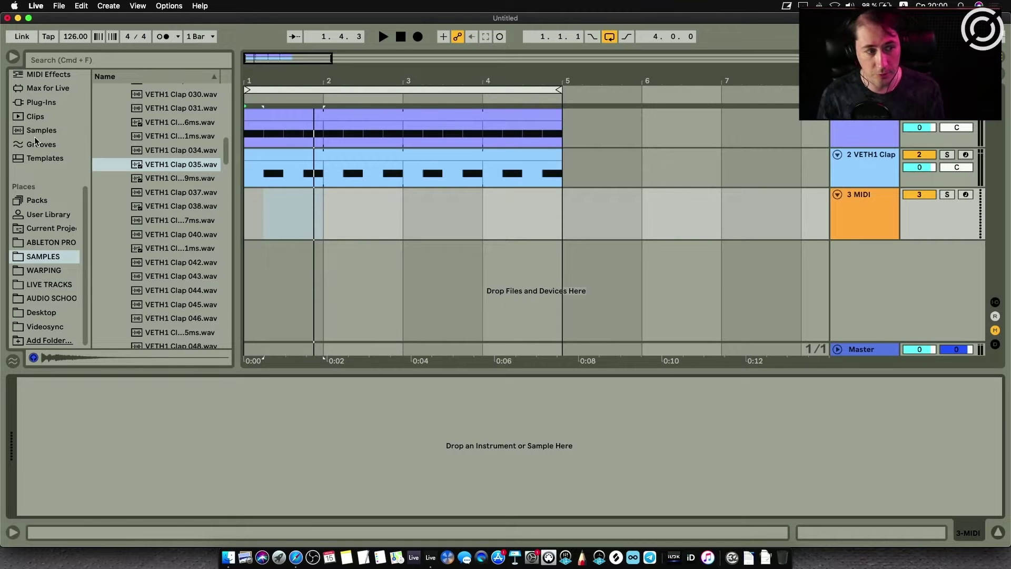
Load an empty Drum Rack from the Drums category onto the third track.
{"action": "scroll", "coordinate": [58, 184], "scroll_direction": "up", "scroll_amount": 10}
{"action": "left_click", "coordinate": [41, 229]}
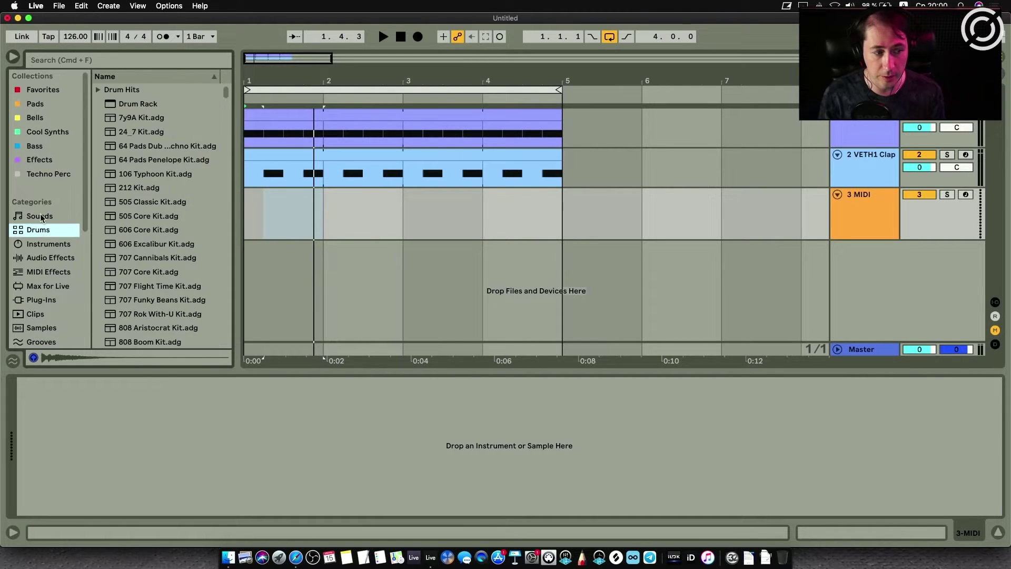
{"action": "left_click", "coordinate": [132, 104]}
{"action": "key", "text": "Return"}
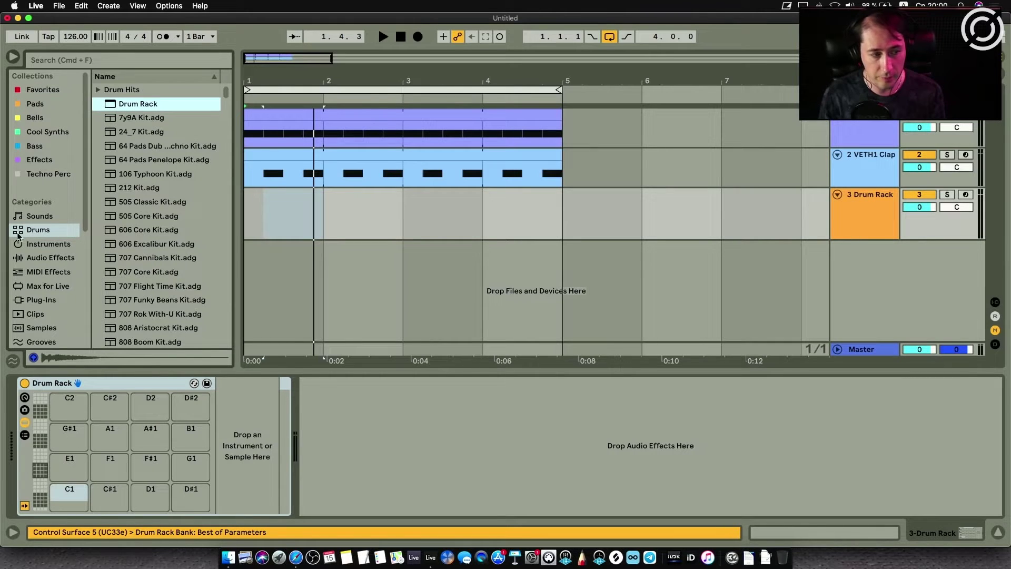
Search the Samples category for "cymbal" and widen the browser so the full file names can be read.
{"action": "scroll", "coordinate": [51, 293], "scroll_direction": "down", "scroll_amount": 3}
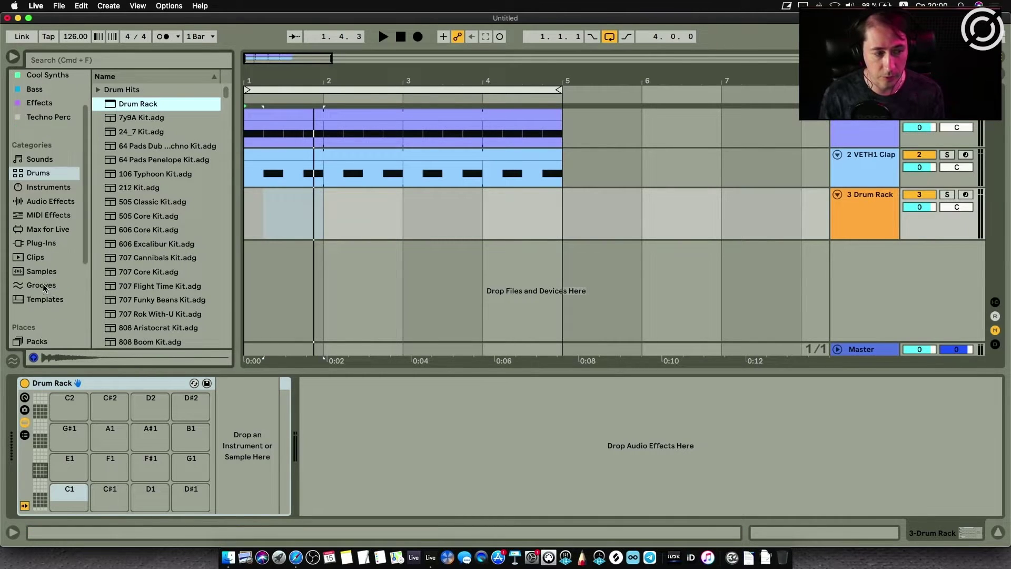
{"action": "left_click", "coordinate": [42, 272]}
{"action": "left_click", "coordinate": [55, 64]}
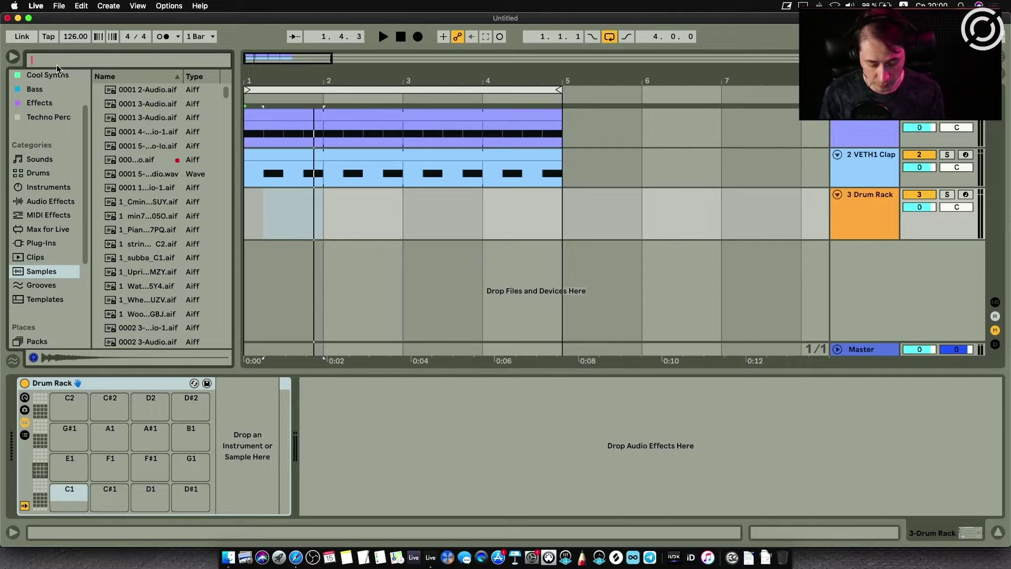
{"action": "type", "text": "cymba"}
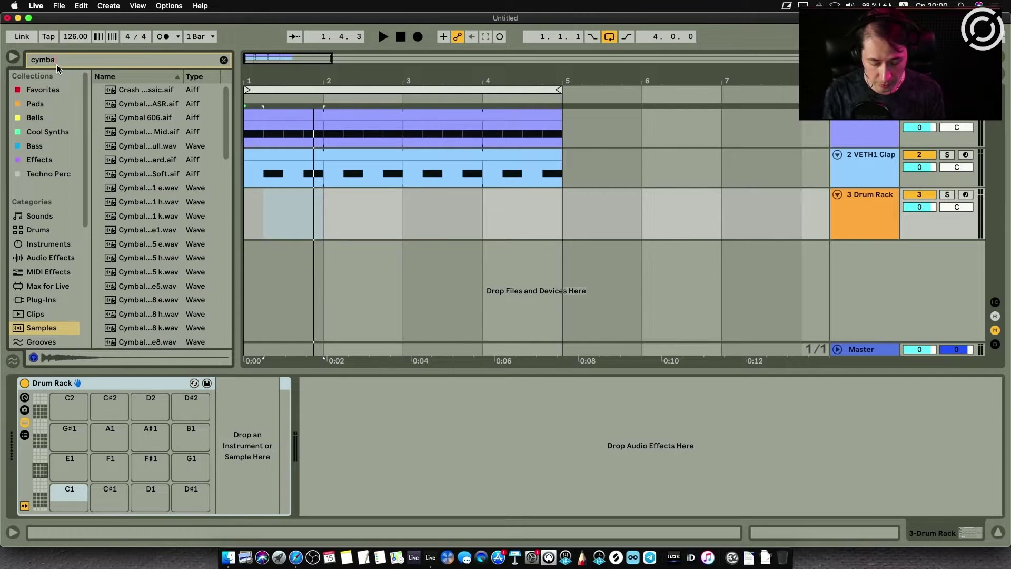
{"action": "type", "text": "l"}
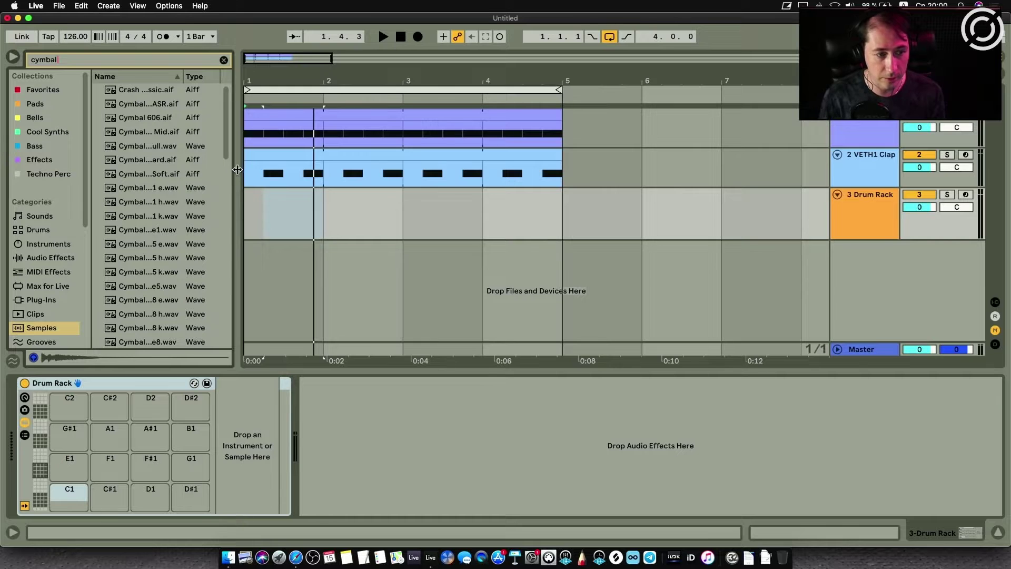
{"action": "left_click_drag", "start_coordinate": [237, 169], "coordinate": [397, 169]}
Audition the cymbal samples in order, from Cymbal 808 Soft through the 808 tones down to Cymbal Shakers 120 bpm.
{"action": "left_click", "coordinate": [161, 174]}
{"action": "key", "text": "Down"}
{"action": "key", "text": "Down"}
{"action": "key", "text": "Down"}
{"action": "key", "text": "Down"}
{"action": "key", "text": "Down"}
{"action": "key", "text": "Down"}
{"action": "key", "text": "Down"}
{"action": "key", "text": "Down"}
{"action": "key", "text": "Down"}
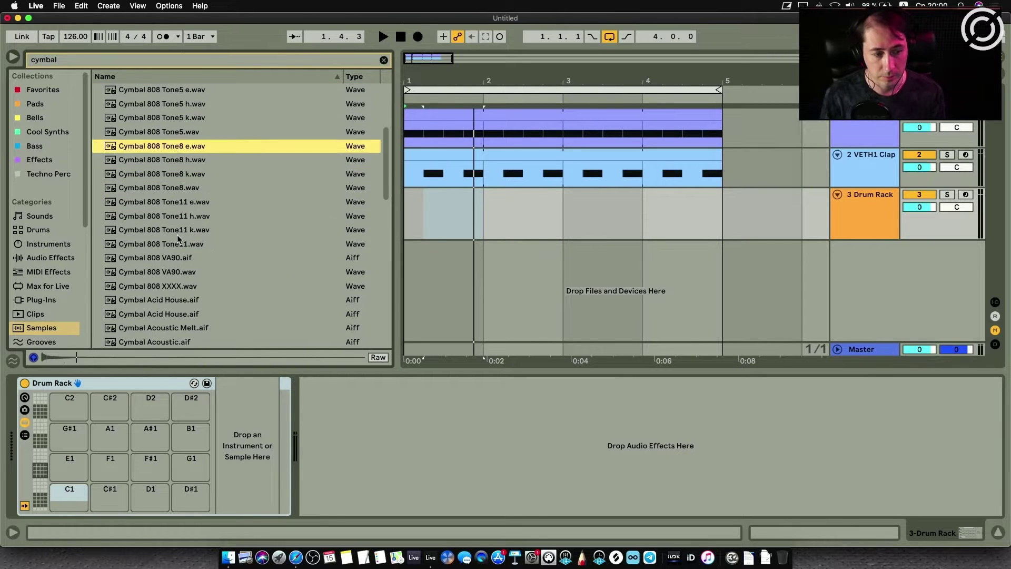
{"action": "key", "text": "Down"}
{"action": "key", "text": "Down"}
{"action": "key", "text": "Down"}
{"action": "key", "text": "Down"}
{"action": "key", "text": "Down"}
{"action": "key", "text": "Down"}
{"action": "key", "text": "Down"}
{"action": "key", "text": "Down"}
{"action": "key", "text": "Down"}
{"action": "key", "text": "Down"}
{"action": "key", "text": "Down"}
{"action": "key", "text": "Down"}
{"action": "key", "text": "Down"}
{"action": "key", "text": "Down"}
{"action": "key", "text": "Down"}
{"action": "key", "text": "Down"}
{"action": "key", "text": "Down"}
{"action": "key", "text": "Down"}
{"action": "key", "text": "Down"}
{"action": "key", "text": "Down"}
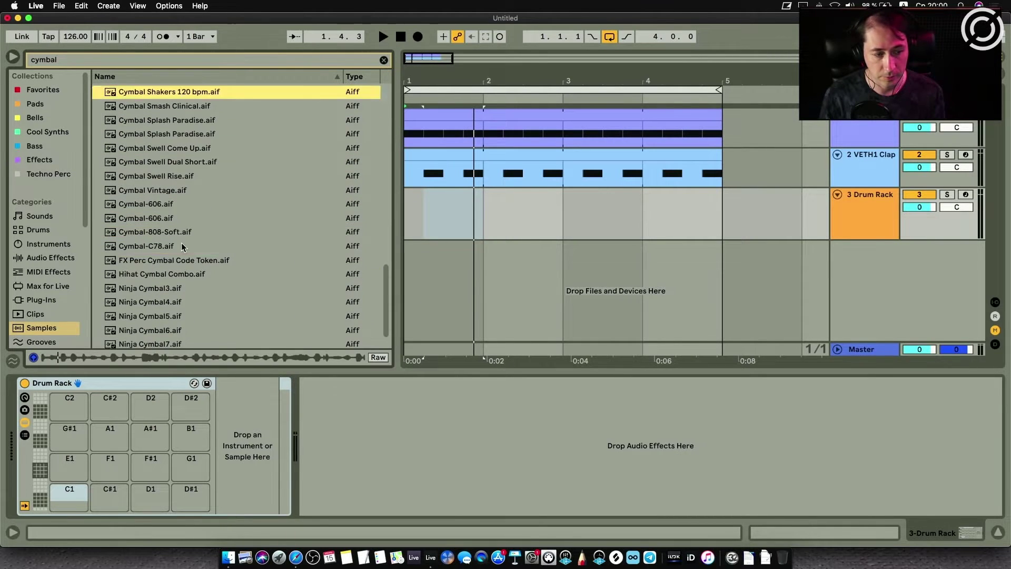
Audition the last cymbals in the list, including Ninja Cymbal5, Ninja Cymbal6, Hihat Cymbal Combo and Cymbal Splash Paradise.
{"action": "left_click", "coordinate": [183, 247]}
{"action": "scroll", "coordinate": [183, 246], "scroll_direction": "down", "scroll_amount": 2}
{"action": "left_click", "coordinate": [183, 245]}
{"action": "left_click", "coordinate": [182, 284]}
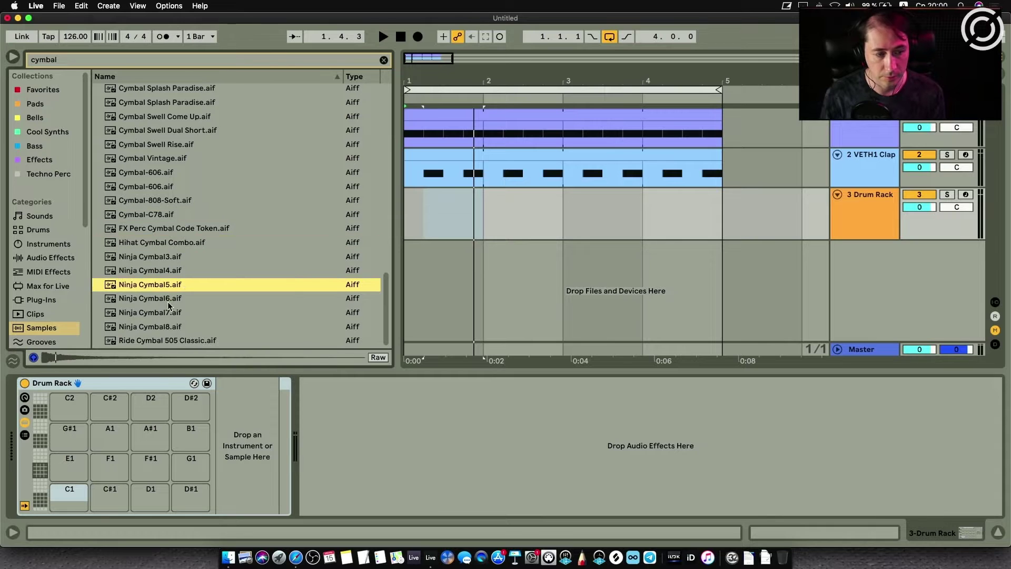
{"action": "left_click", "coordinate": [169, 299]}
{"action": "left_click", "coordinate": [175, 243]}
{"action": "left_click", "coordinate": [165, 145]}
{"action": "key", "text": "Up"}
{"action": "key", "text": "Up"}
{"action": "key", "text": "Up"}
{"action": "key", "text": "Up"}
{"action": "key", "text": "Up"}
{"action": "key", "text": "Up"}
{"action": "key", "text": "Up"}
{"action": "key", "text": "Up"}
{"action": "key", "text": "Up"}
{"action": "key", "text": "Up"}
{"action": "key", "text": "Up"}
{"action": "key", "text": "Up"}
{"action": "key", "text": "Up"}
{"action": "key", "text": "Up"}
{"action": "key", "text": "Up"}
{"action": "key", "text": "Up"}
{"action": "key", "text": "Up"}
{"action": "key", "text": "Up"}
{"action": "key", "text": "Up"}
{"action": "key", "text": "Up"}
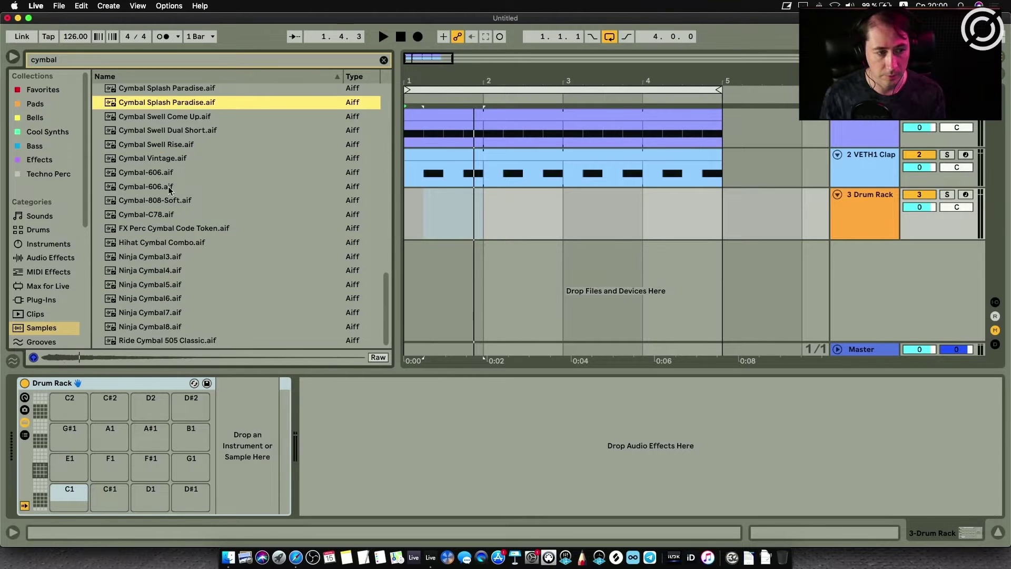
{"action": "scroll", "coordinate": [171, 205], "scroll_direction": "up", "scroll_amount": 4}
{"action": "scroll", "coordinate": [171, 205], "scroll_direction": "up", "scroll_amount": 4}
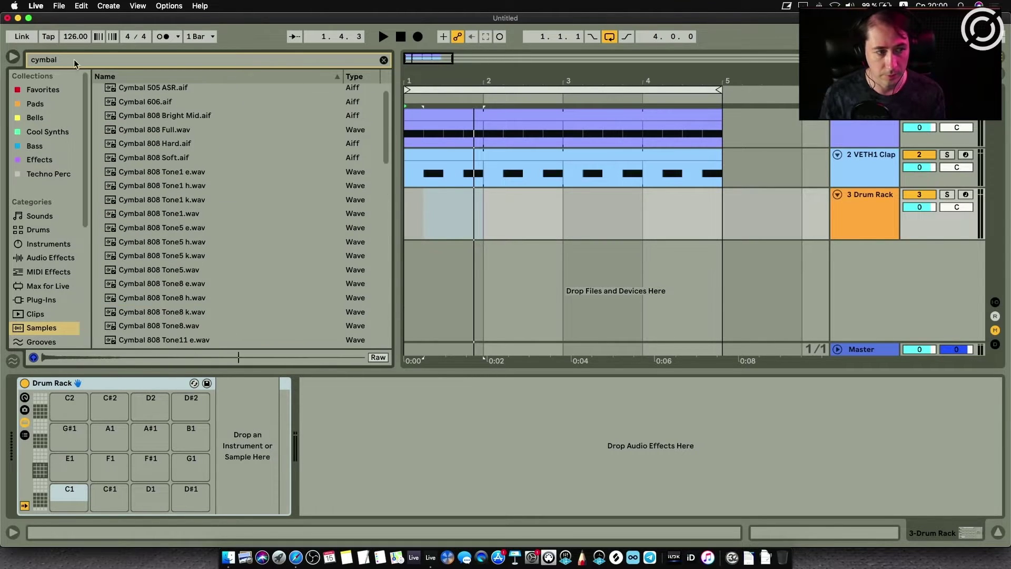
Search the SAMPLES folder for "ride" instead of "cymbal".
{"action": "left_click", "coordinate": [63, 59]}
{"action": "type", "text": "ride"}
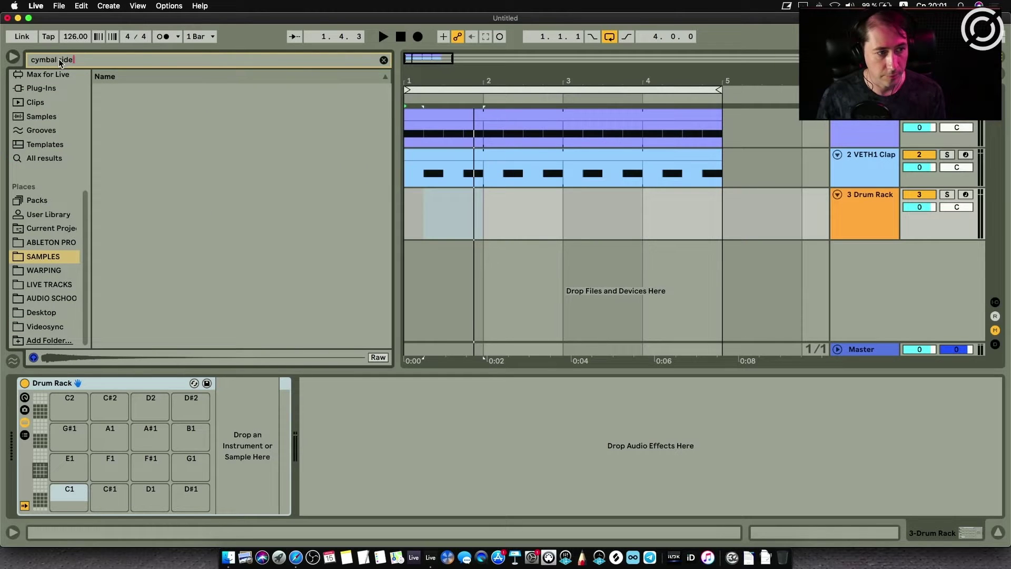
{"action": "left_click", "coordinate": [61, 61]}
{"action": "key", "text": "BackSpace"}
{"action": "key", "text": "BackSpace"}
{"action": "key", "text": "BackSpace"}
{"action": "key", "text": "BackSpace"}
{"action": "key", "text": "BackSpace"}
{"action": "key", "text": "BackSpace"}
{"action": "key", "text": "BackSpace"}
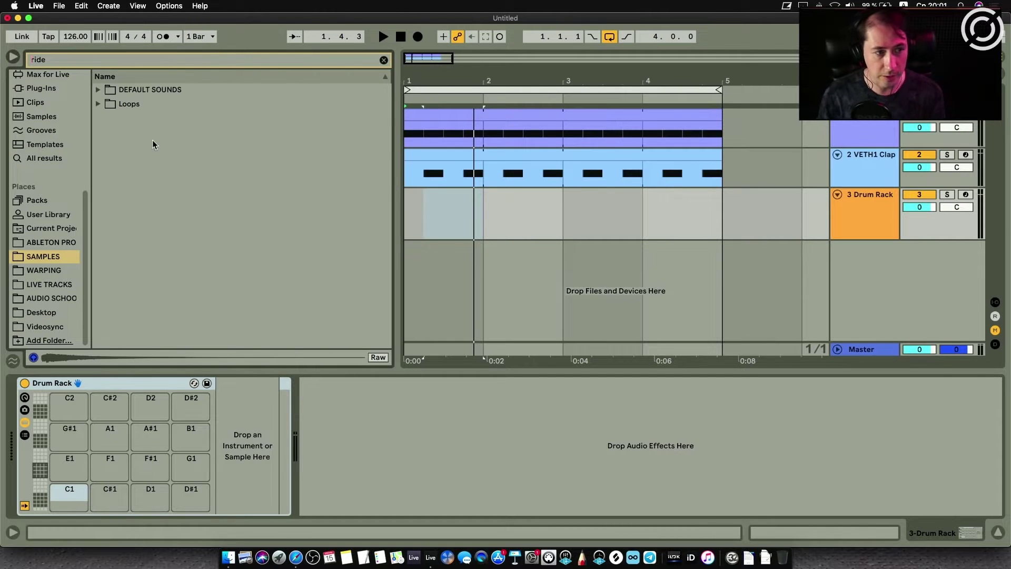
Audition the ride sample in the Breakbeat kick loops folder and Ride.wav in DEFAULT SOUNDS.
{"action": "left_click", "coordinate": [99, 103]}
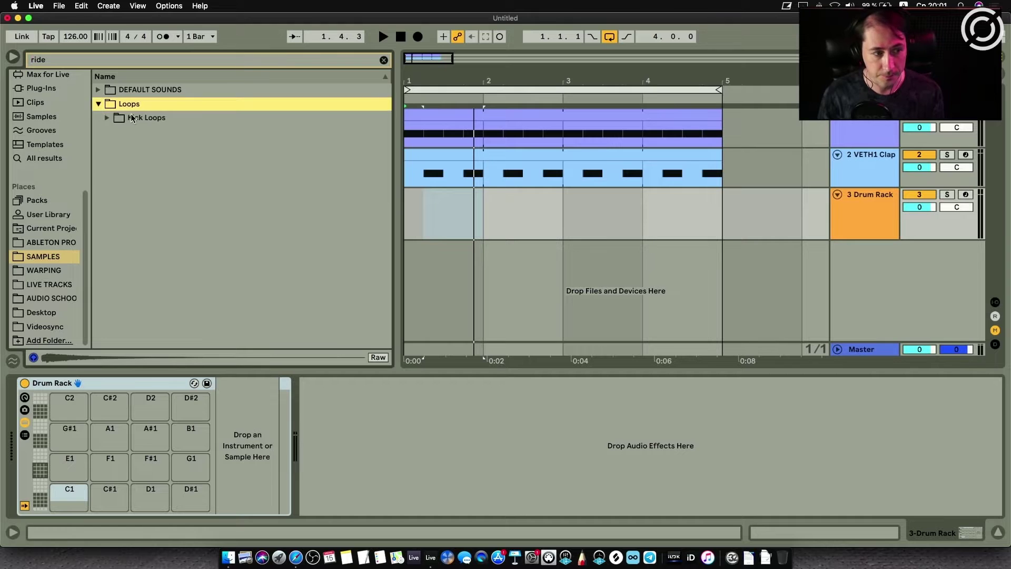
{"action": "left_click", "coordinate": [108, 117]}
{"action": "left_click", "coordinate": [116, 132]}
{"action": "left_click", "coordinate": [130, 146]}
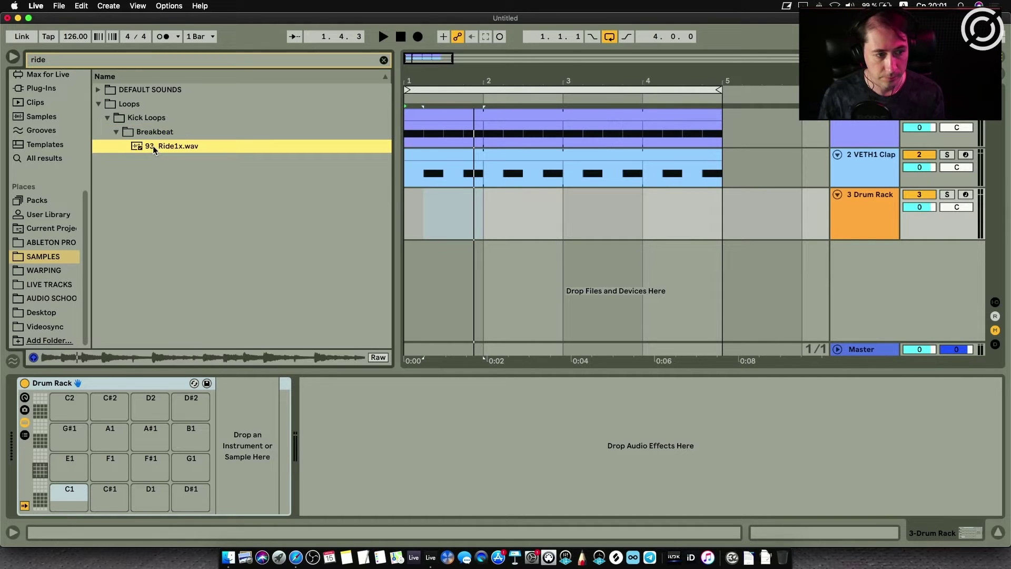
{"action": "left_click", "coordinate": [98, 91]}
{"action": "left_click", "coordinate": [131, 105]}
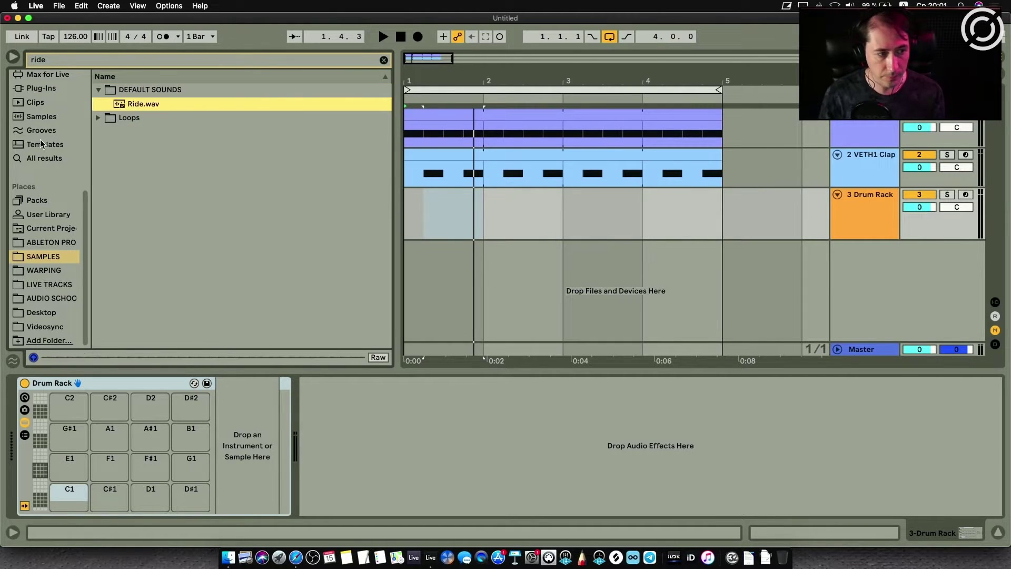
Search the Samples category for "cymbal", load Cymbal 606.aif onto the Drum Rack's E1 pad and set its Simpler to Classic mode.
{"action": "left_click", "coordinate": [38, 119]}
{"action": "key", "text": "super+f"}
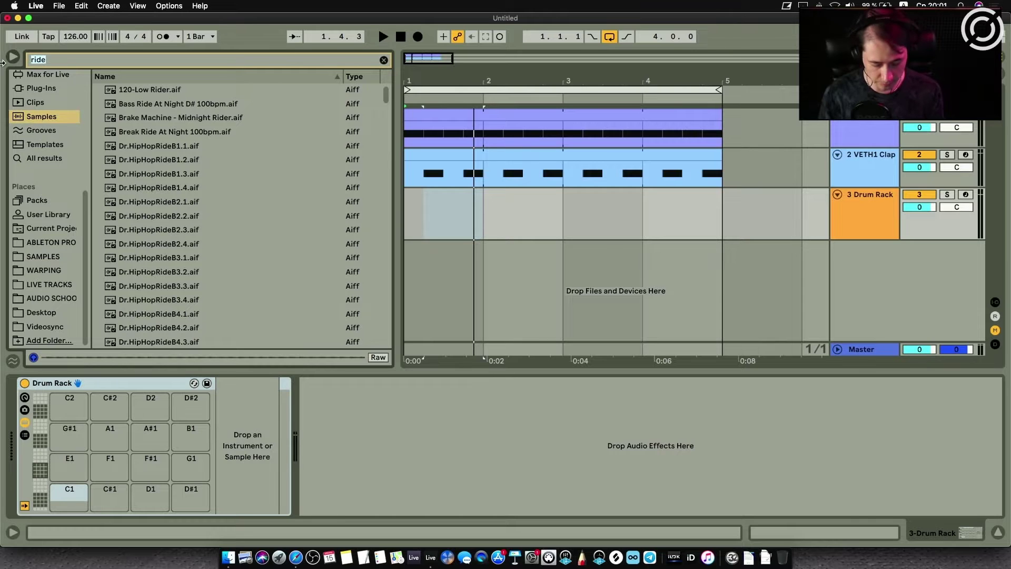
{"action": "type", "text": "cymbal"}
{"action": "left_click_drag", "start_coordinate": [145, 117], "coordinate": [66, 479]}
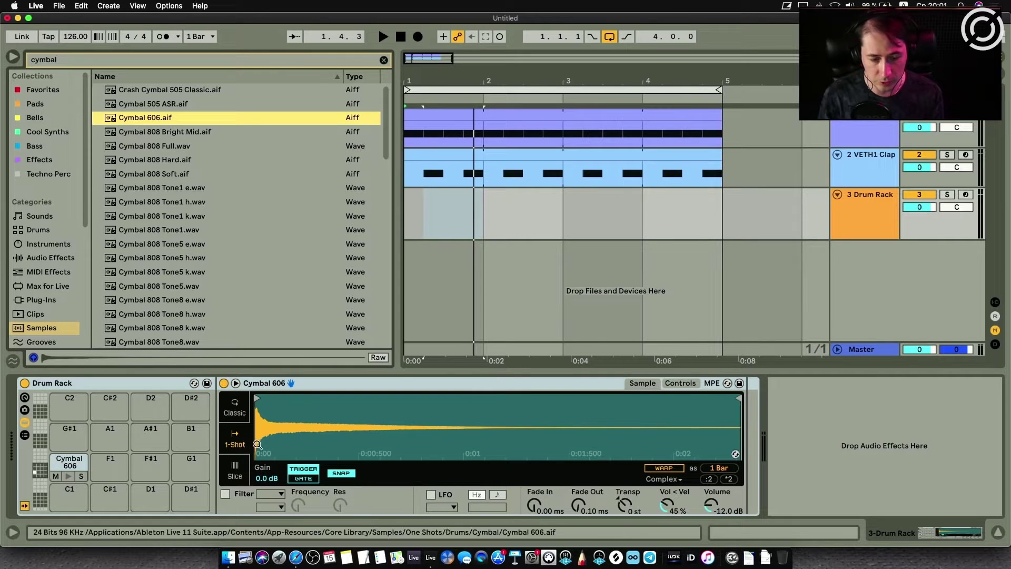
{"action": "left_click", "coordinate": [235, 413]}
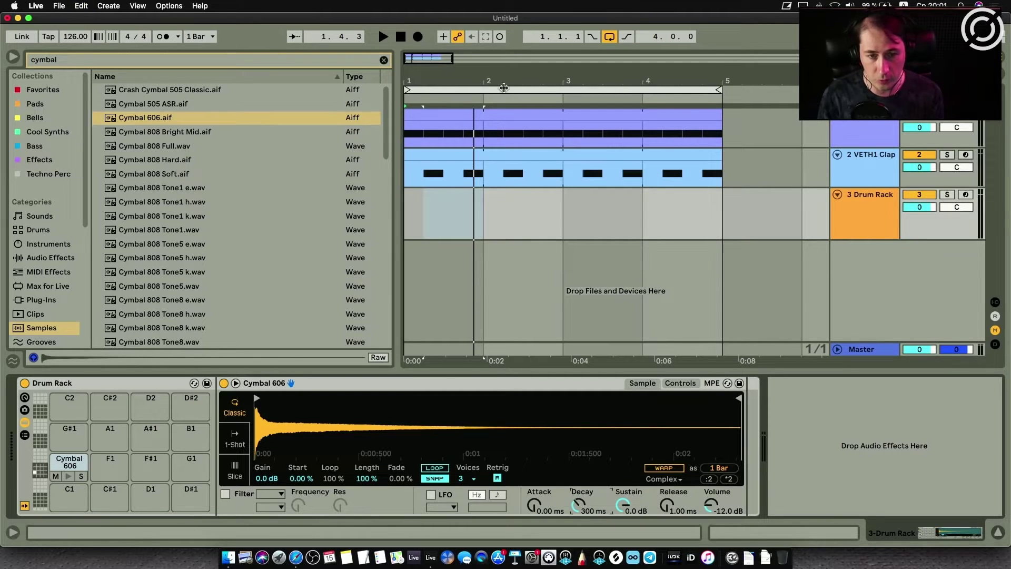
Create a one-bar MIDI clip on the Drum Rack track with eighth-note Cymbal 606 hits on the offbeat of all four beats.
{"action": "double_click", "coordinate": [441, 200]}
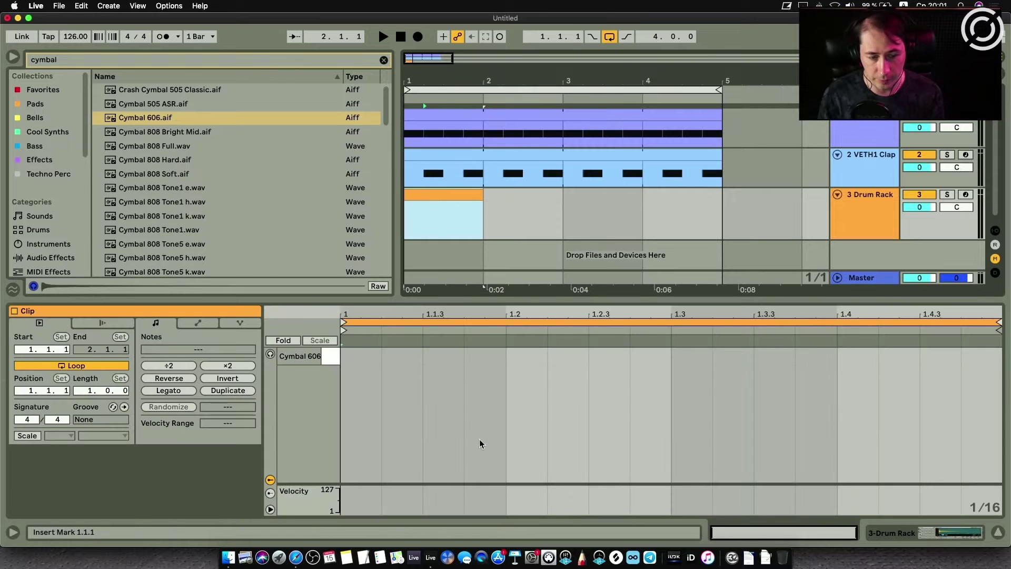
{"action": "double_click", "coordinate": [431, 354]}
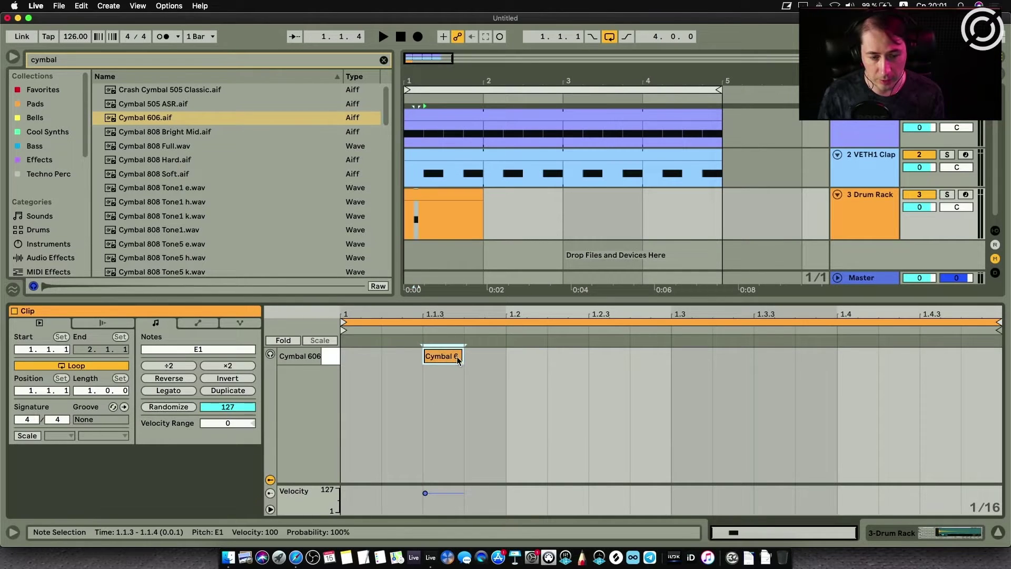
{"action": "left_click_drag", "start_coordinate": [464, 357], "coordinate": [504, 358]}
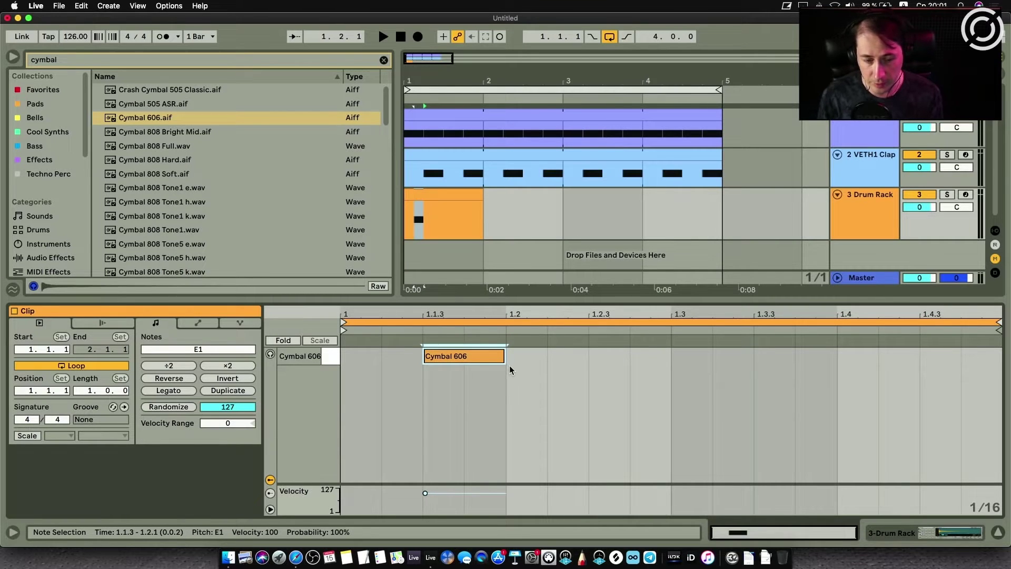
{"action": "mouse_move", "coordinate": [475, 356]}
{"action": "left_mouse_down"}
{"action": "mouse_move", "coordinate": [651, 380]}
{"action": "mouse_move", "coordinate": [629, 360]}
{"action": "mouse_move", "coordinate": [958, 359]}
{"action": "left_mouse_up"}
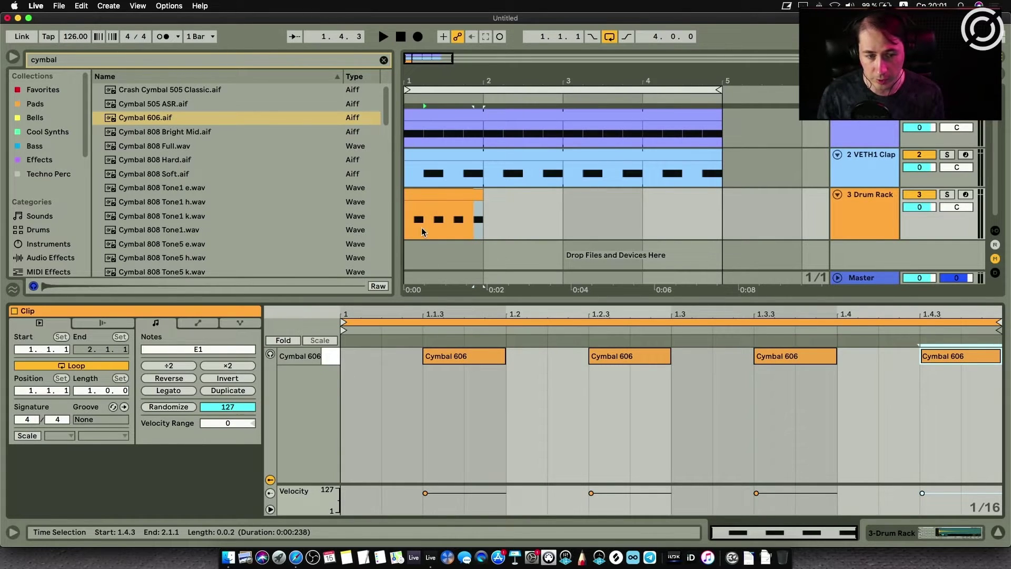
Play the cymbal with the kick and clap, and extend the cymbal clip to fill all four bars.
{"action": "key", "text": "space"}
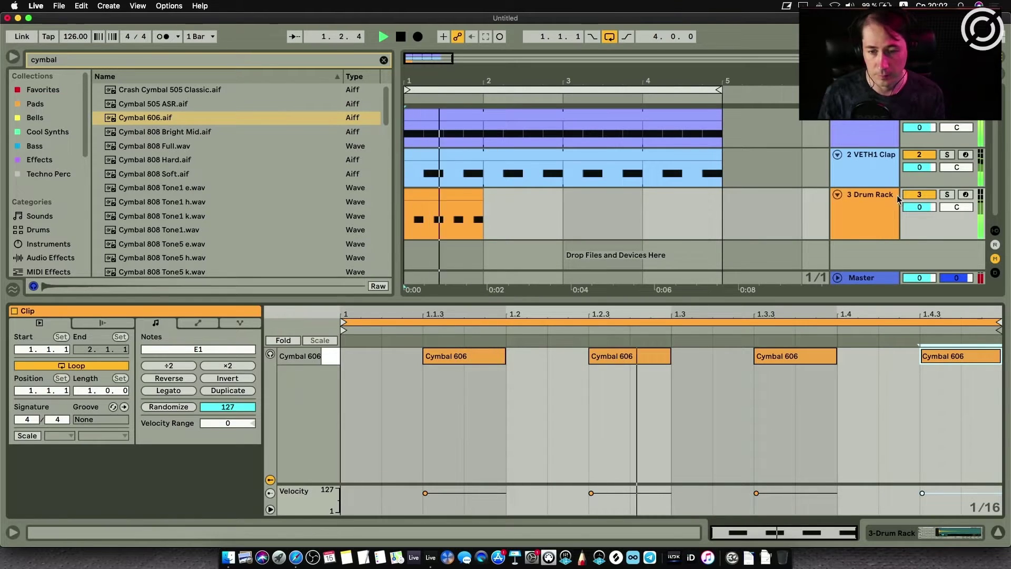
{"action": "left_click", "coordinate": [877, 196]}
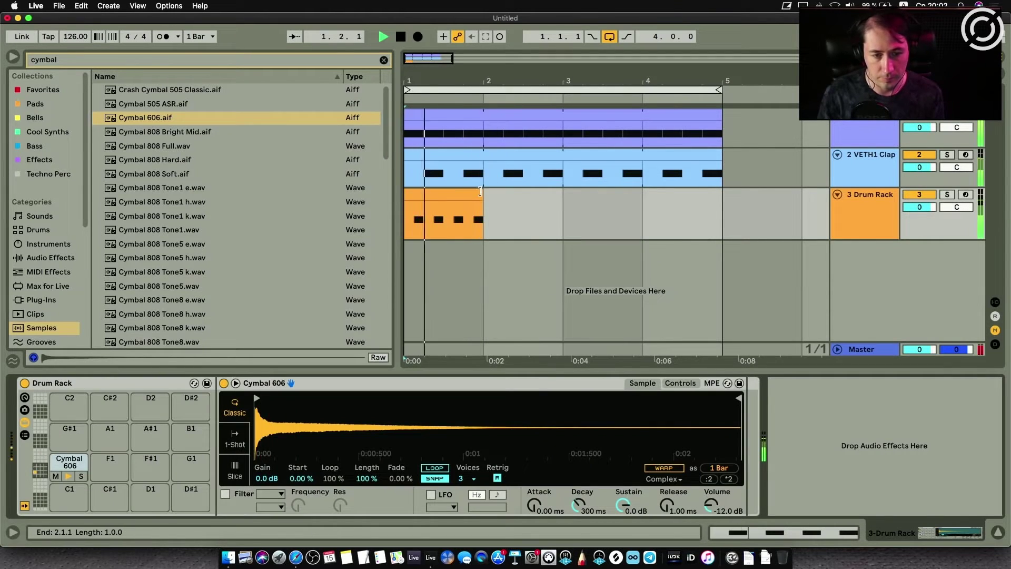
{"action": "key", "text": "super+j"}
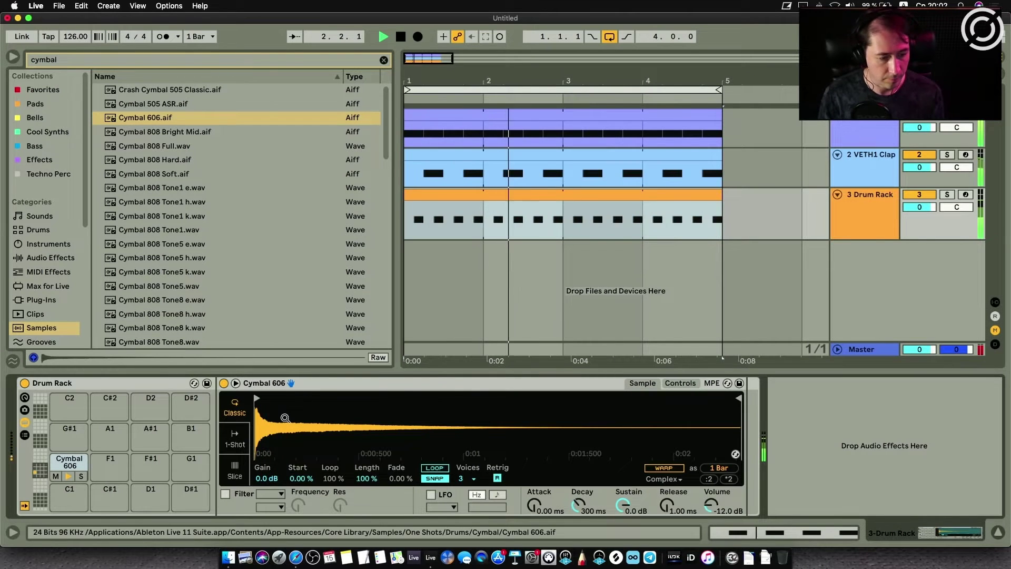
{"action": "key", "text": "space"}
Replace the sample on the E1 pad with Cymbal 808 Full.wav and play the loop.
{"action": "left_click", "coordinate": [161, 147]}
{"action": "left_click_drag", "start_coordinate": [160, 151], "coordinate": [400, 426]}
{"action": "key", "text": "space"}
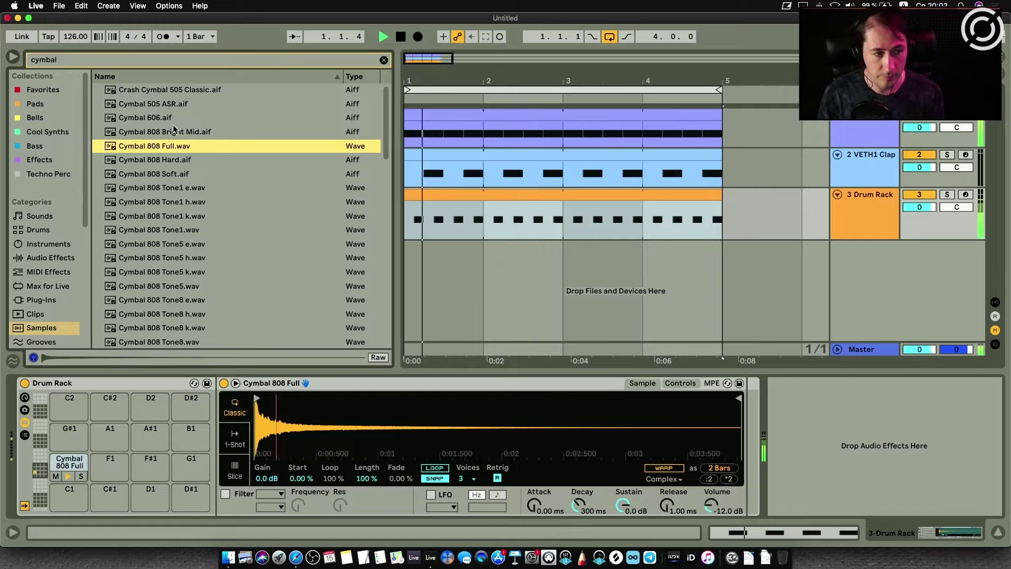
Switch to the Session view, stop playback and add a Limiter from the Audio Effects to the Master track.
{"action": "key", "text": "Tab"}
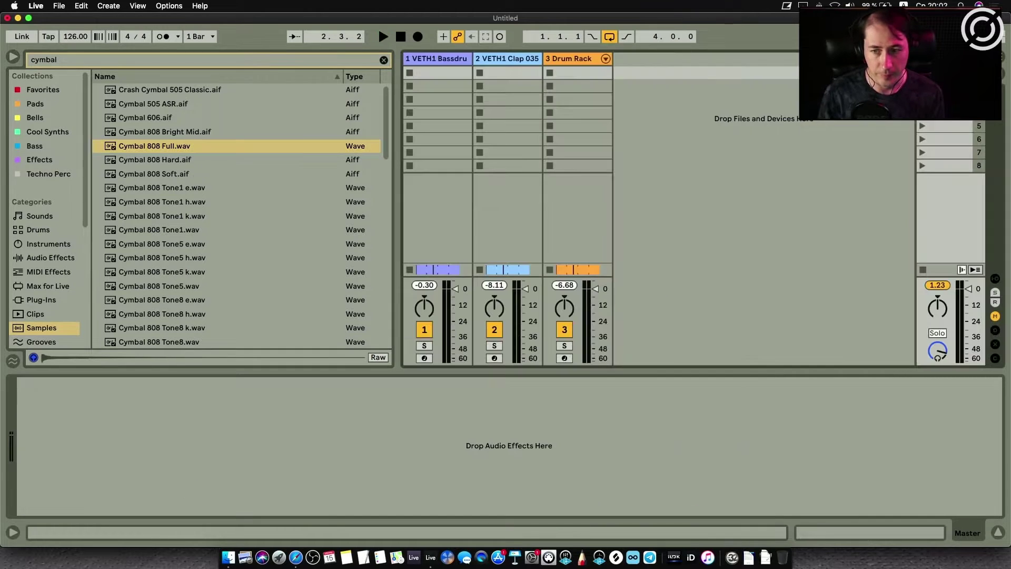
{"action": "key", "text": "space"}
{"action": "left_click", "coordinate": [51, 258]}
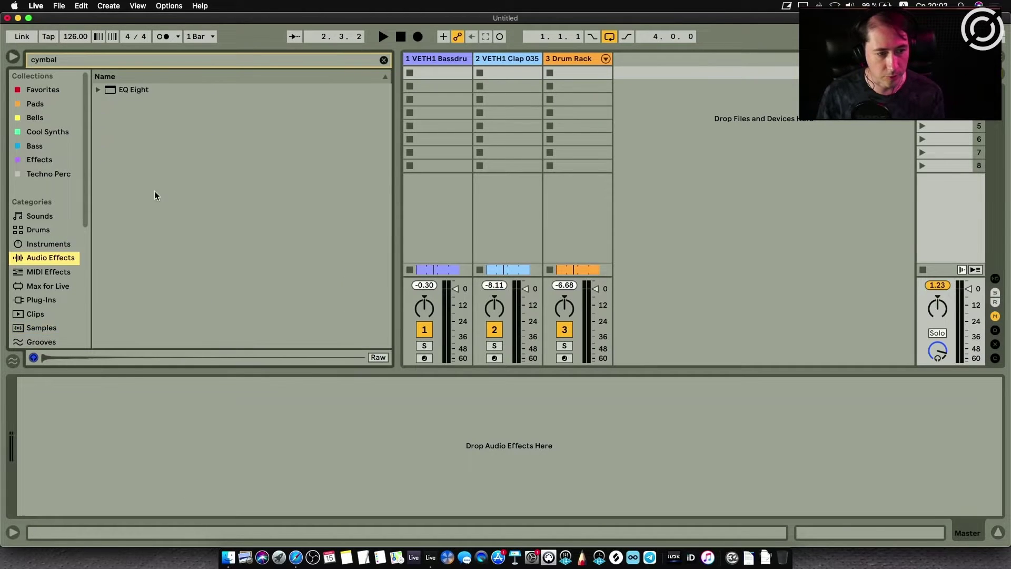
{"action": "left_click", "coordinate": [384, 59]}
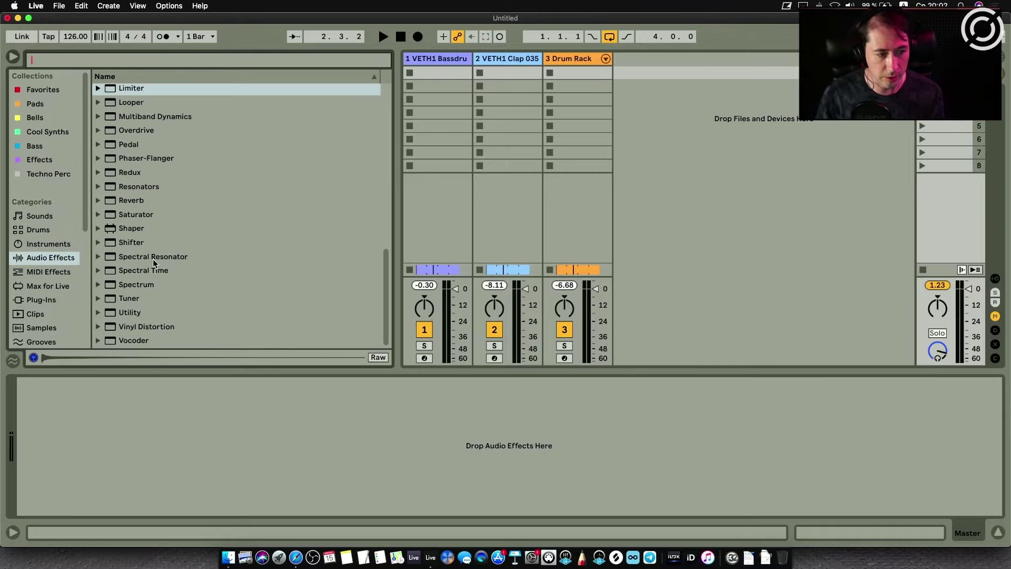
{"action": "scroll", "coordinate": [141, 198], "scroll_direction": "up", "scroll_amount": 3}
{"action": "left_click_drag", "start_coordinate": [133, 178], "coordinate": [176, 440]}
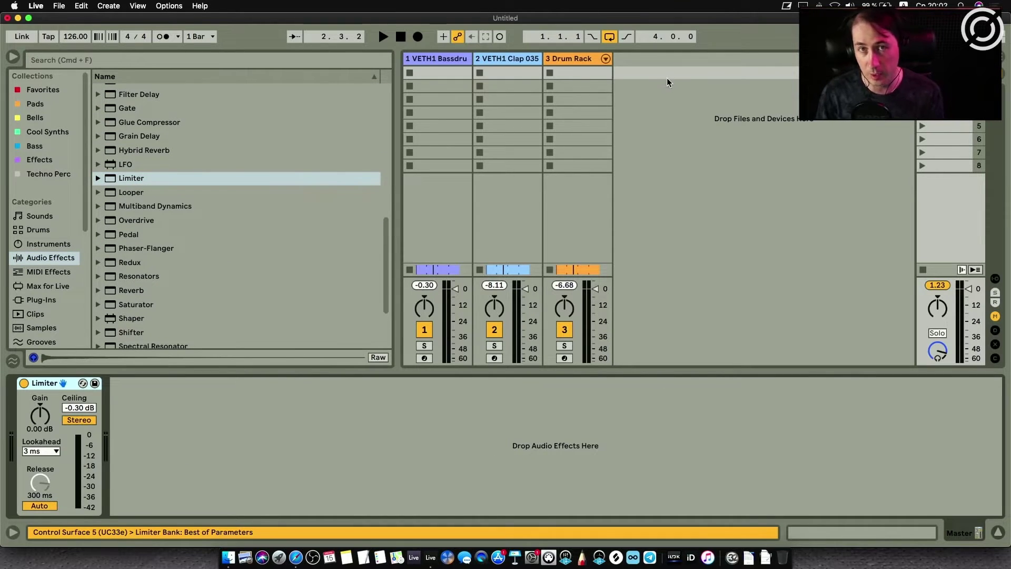
Enlarge the mixer's level meters, play the loop with the Drum Rack track selected, and return to the Arrangement view.
{"action": "left_click_drag", "start_coordinate": [937, 285], "coordinate": [953, 184]}
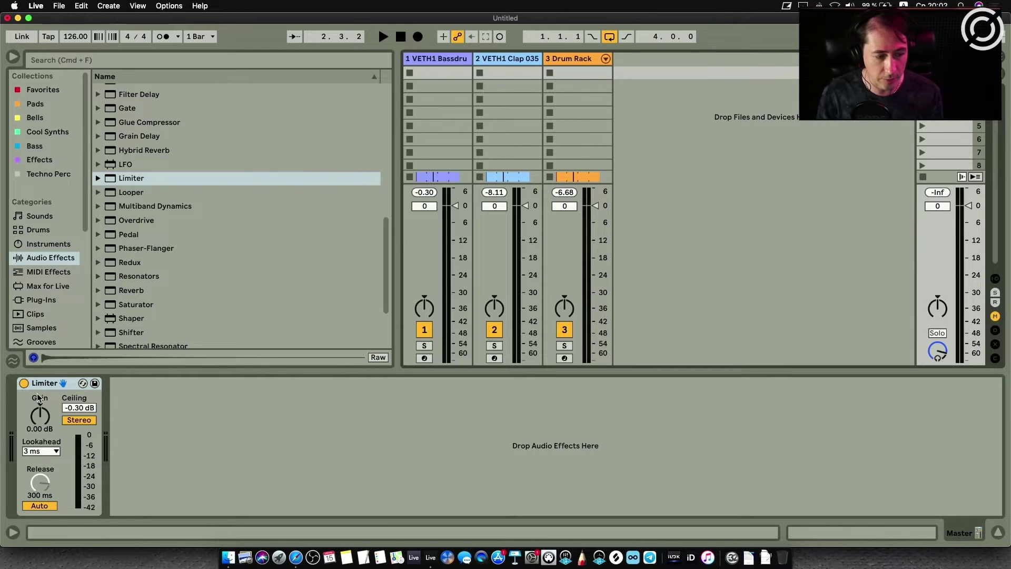
{"action": "left_click", "coordinate": [577, 58]}
{"action": "key", "text": "space"}
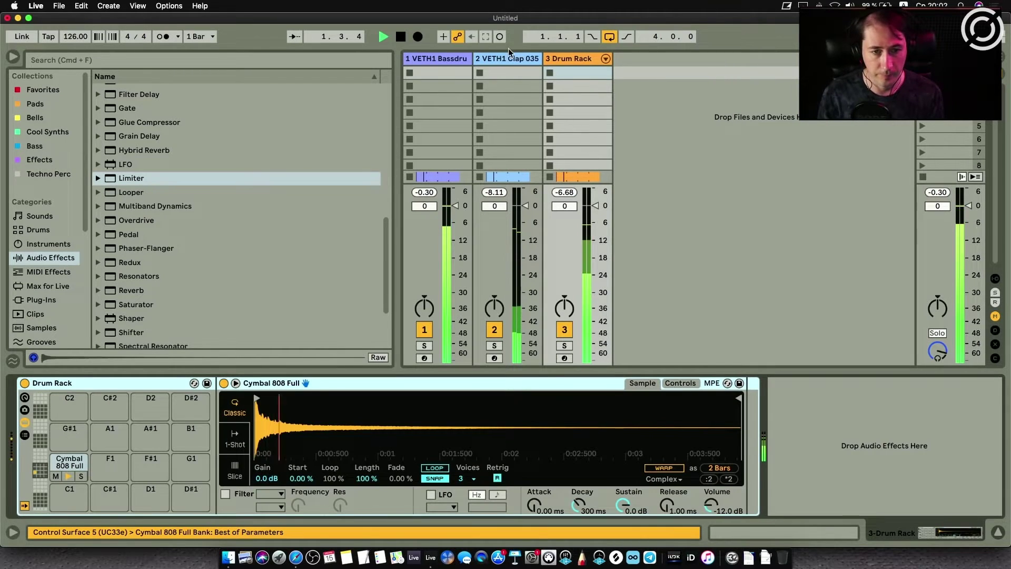
{"action": "key", "text": "Tab"}
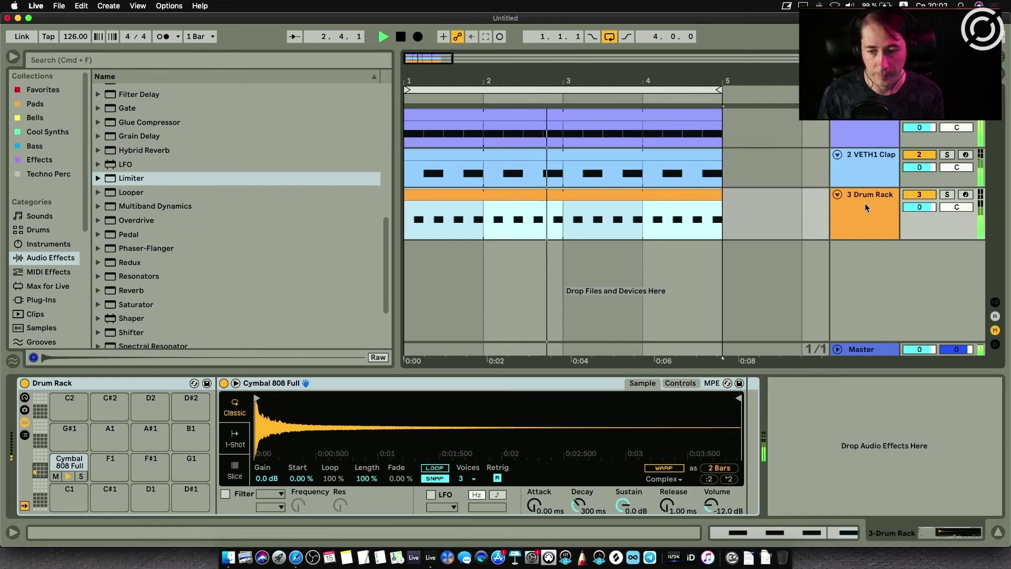
{"action": "key", "text": "space"}
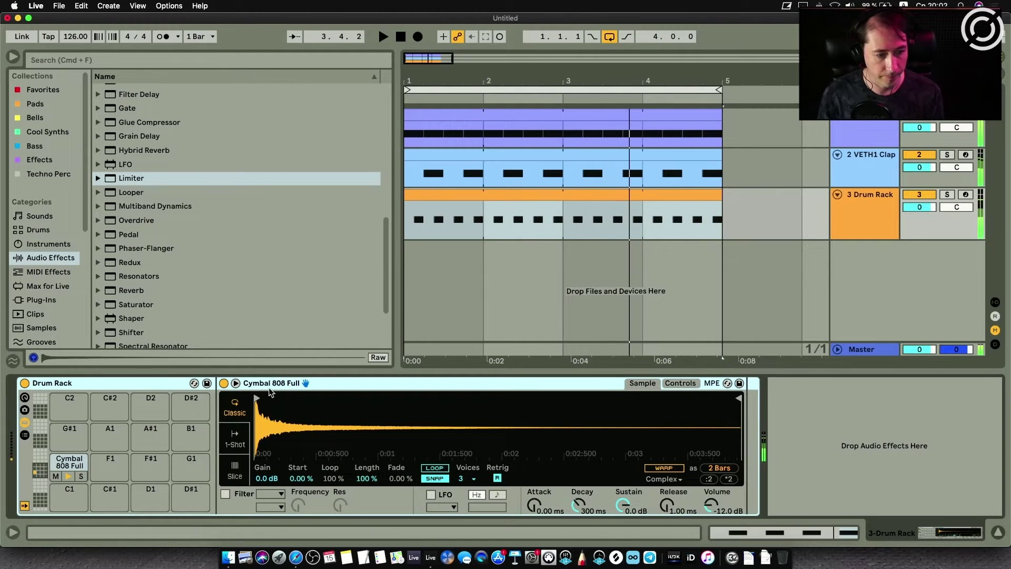
Set the Decay of the Cymbal 808 Full sample to 60.0 s while the loop plays.
{"action": "key", "text": "space"}
{"action": "left_click_drag", "start_coordinate": [578, 504], "coordinate": [578, 464]}
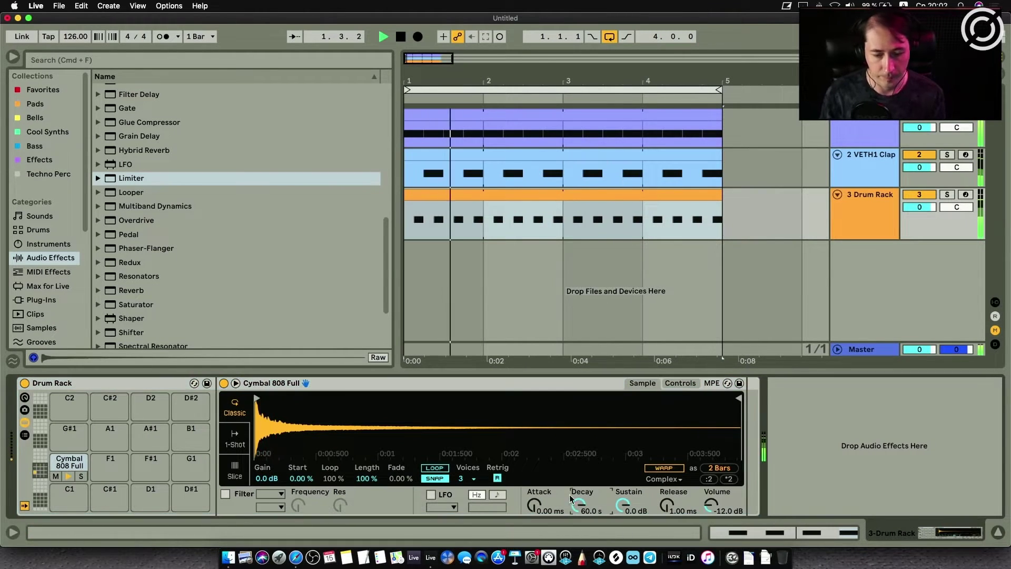
{"action": "key", "text": "space"}
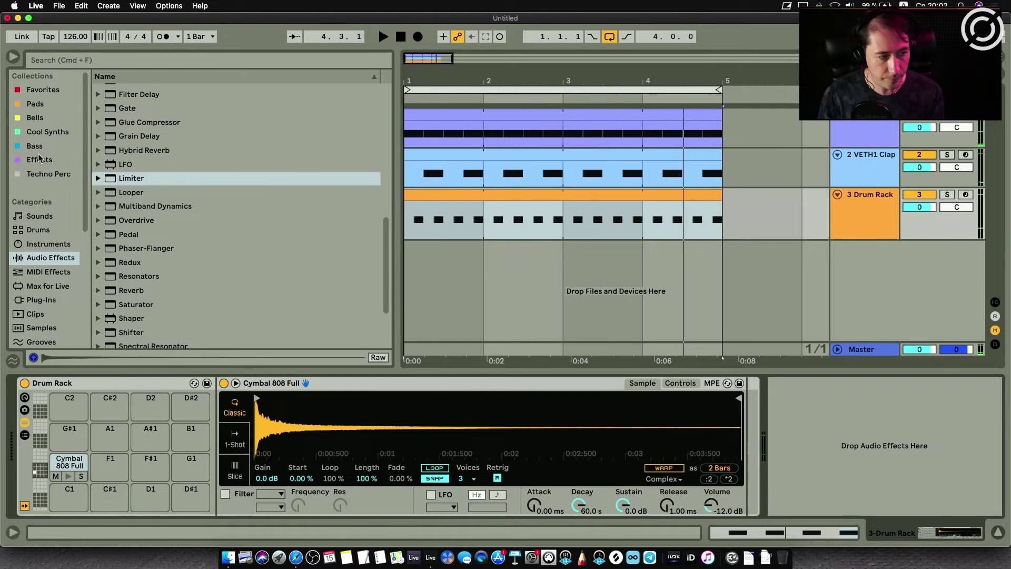
Search the Samples for cymbal and try Cymbal 808 Tone1 k.wav through Cymbal 808 Tone5 h.wav on the E1 pad with the loop playing.
{"action": "scroll", "coordinate": [39, 257], "scroll_direction": "down", "scroll_amount": 5}
{"action": "left_click", "coordinate": [43, 235]}
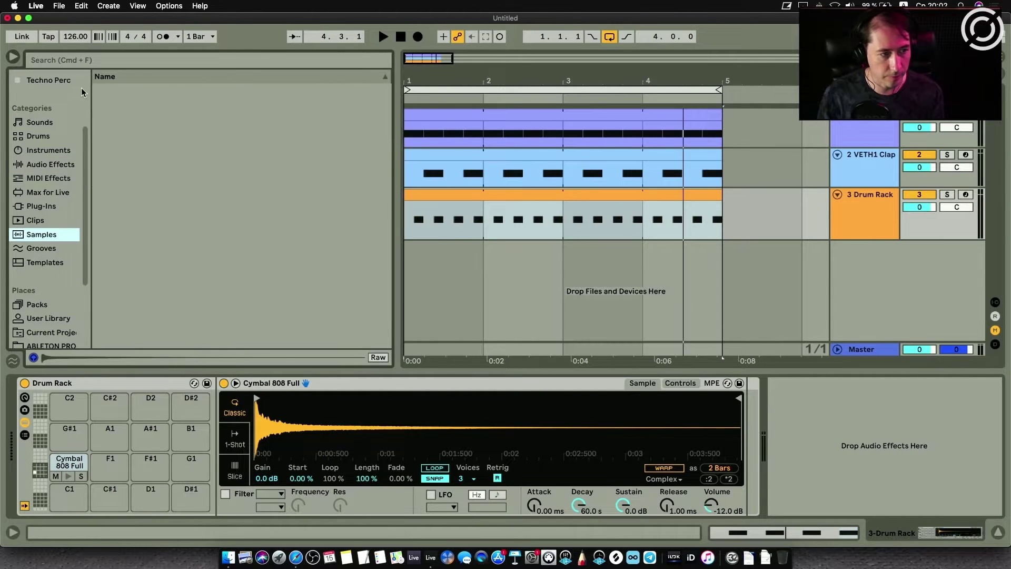
{"action": "left_click", "coordinate": [84, 61]}
{"action": "type", "text": "mbal"}
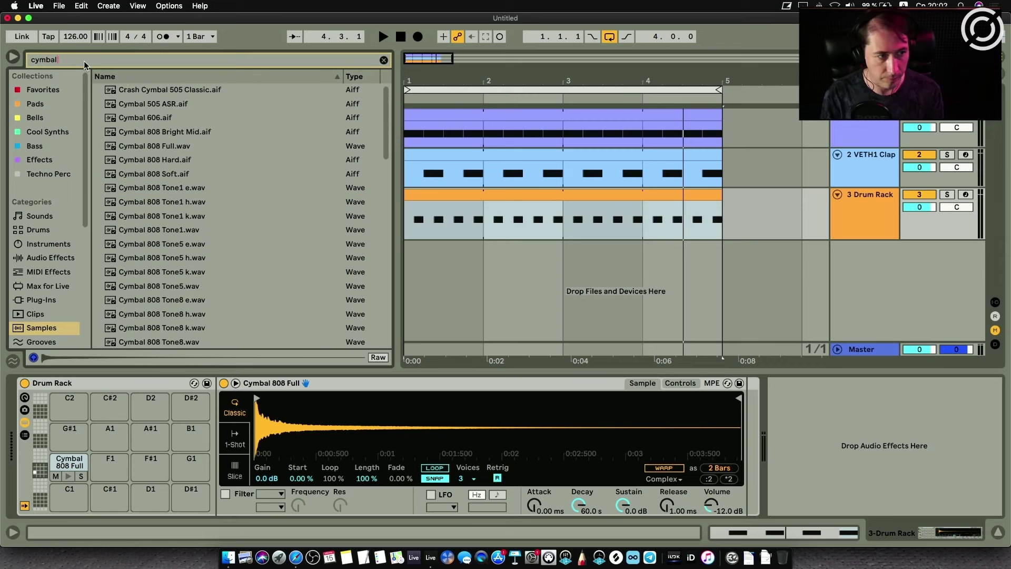
{"action": "double_click", "coordinate": [153, 218]}
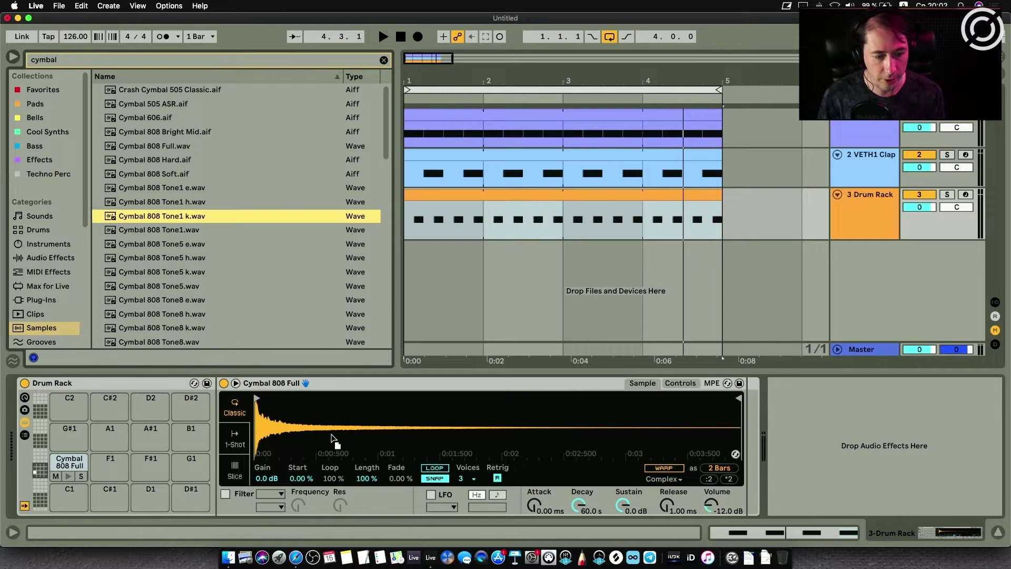
{"action": "key", "text": "space"}
{"action": "key", "text": "Down"}
{"action": "key", "text": "Down"}
{"action": "key", "text": "Down"}
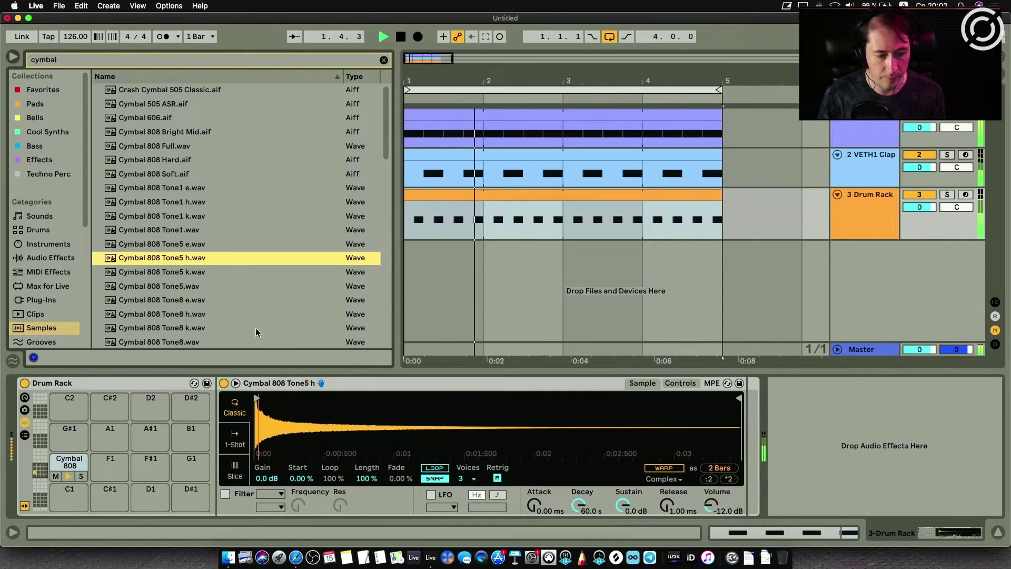
Try Cymbal 808 Tone11 h.wav, Cymbal Acid House.aif, Cymbal Code Night.aif and Cymbal Dax.wav on the E1 pad during playback.
{"action": "scroll", "coordinate": [170, 201], "scroll_direction": "down", "scroll_amount": 3}
{"action": "double_click", "coordinate": [164, 276]}
{"action": "scroll", "coordinate": [170, 200], "scroll_direction": "down", "scroll_amount": 3}
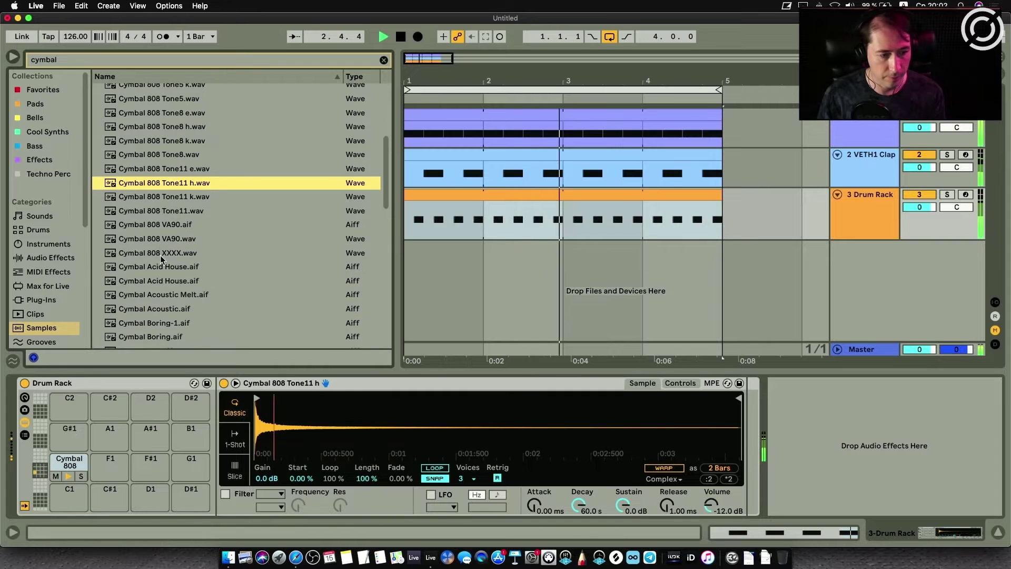
{"action": "double_click", "coordinate": [173, 281]}
{"action": "scroll", "coordinate": [179, 265], "scroll_direction": "down", "scroll_amount": 4}
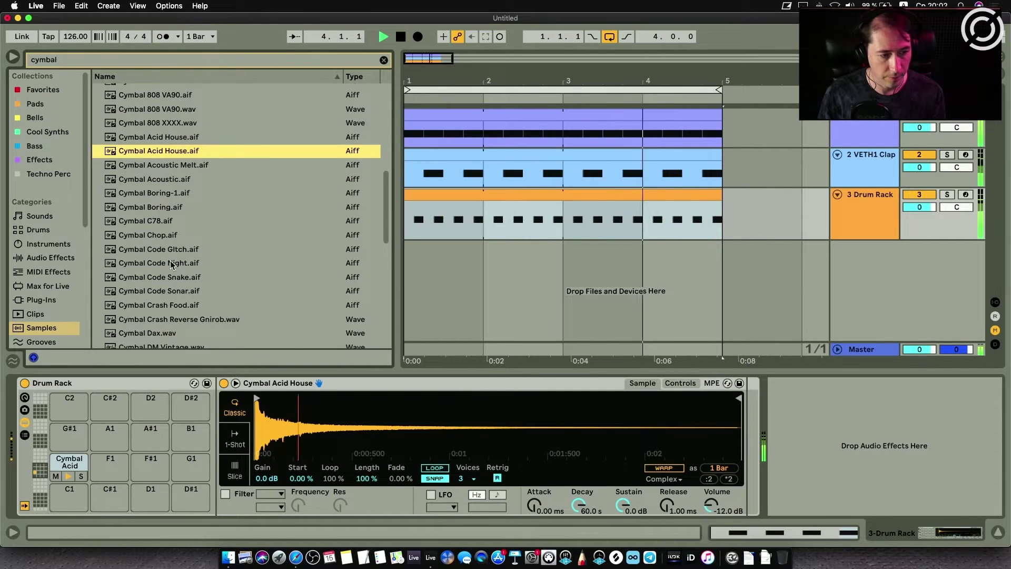
{"action": "double_click", "coordinate": [179, 263]}
{"action": "scroll", "coordinate": [177, 252], "scroll_direction": "down", "scroll_amount": 3}
{"action": "double_click", "coordinate": [163, 205]}
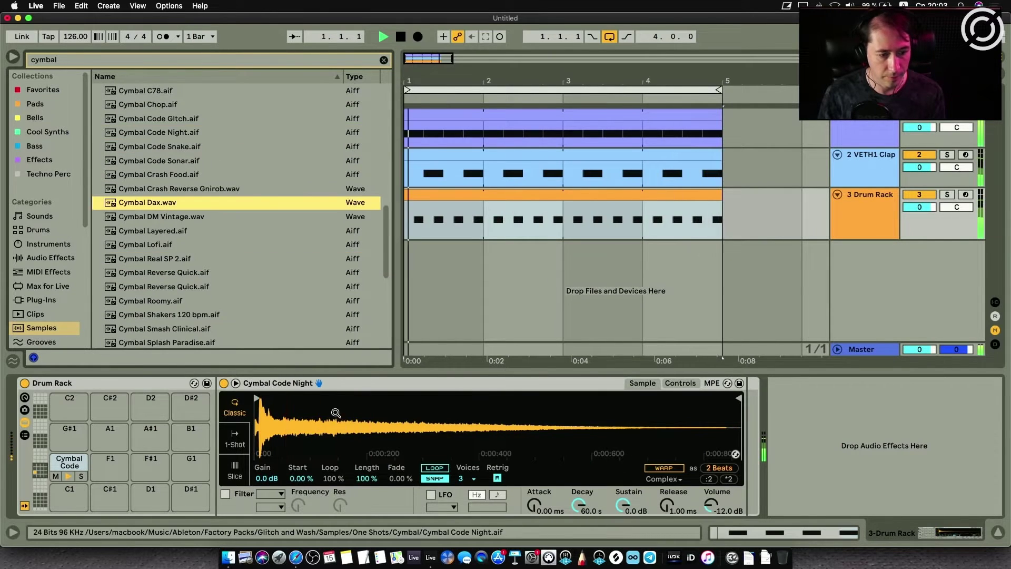
{"action": "scroll", "coordinate": [162, 206], "scroll_direction": "down", "scroll_amount": 3}
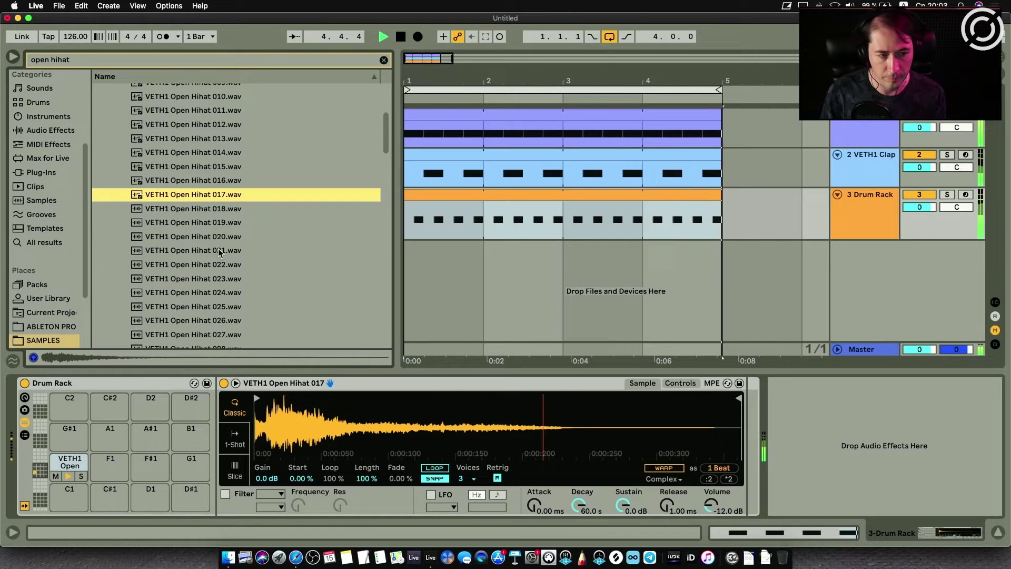
Replace the sample on the E1 pad with VETH1 Open Hihat 018.wav, listen to it in the loop and stop playback.
{"action": "key", "text": "Down"}
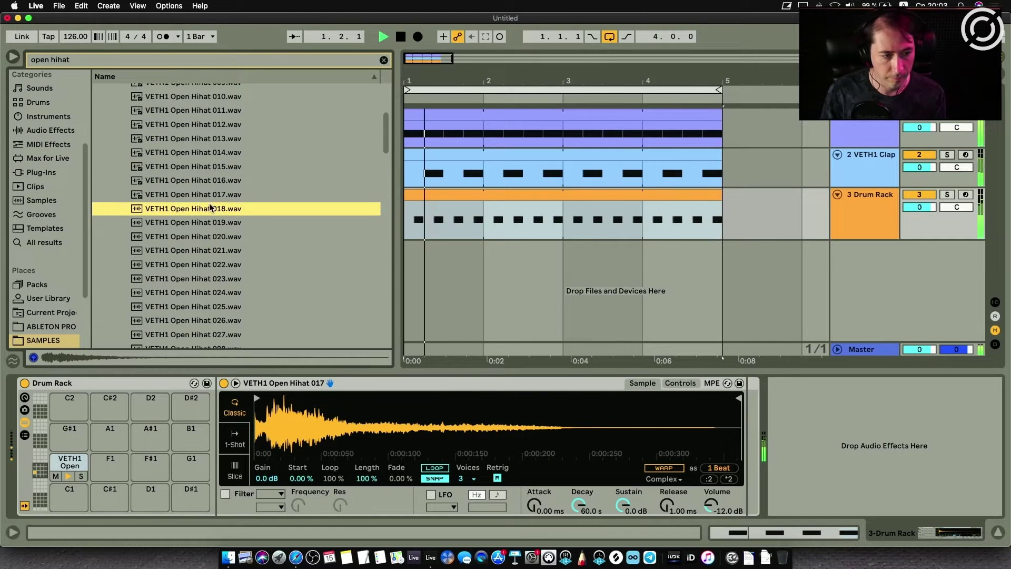
{"action": "key", "text": "Return"}
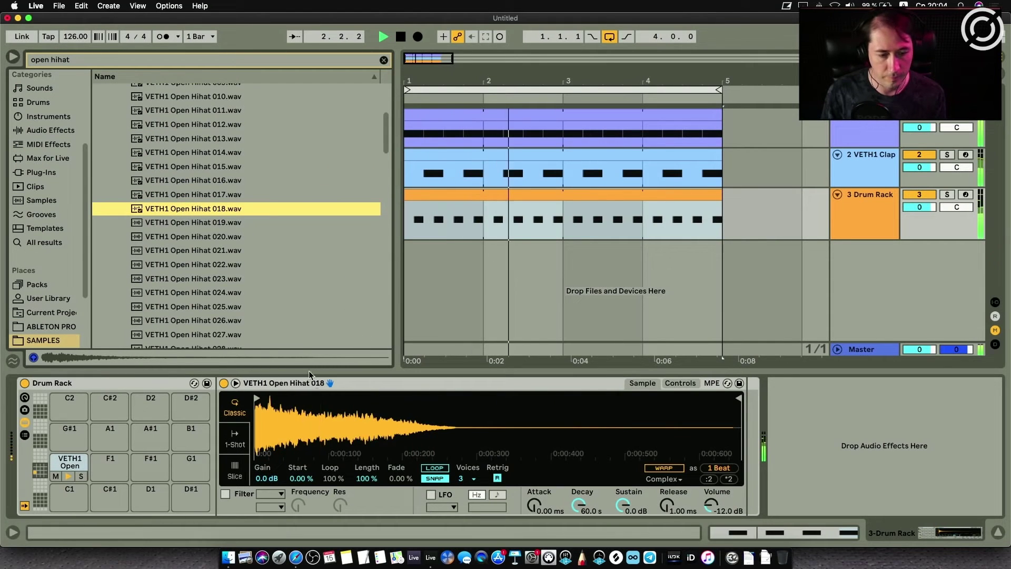
{"action": "key", "text": "space"}
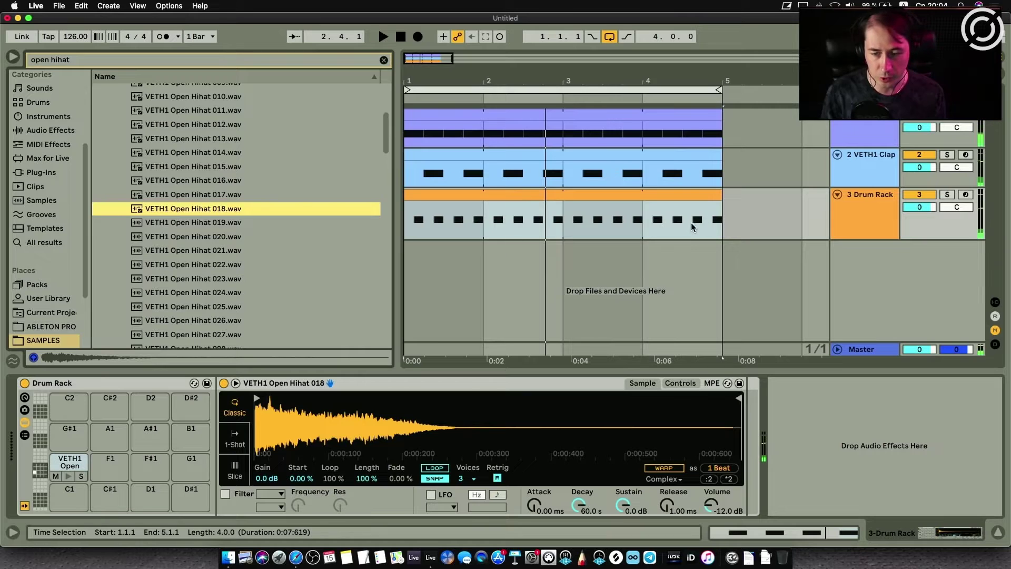
Search the Samples for cymbal and load Cymbal 606.aif onto the Drum Rack's F1 pad.
{"action": "left_click", "coordinate": [42, 200]}
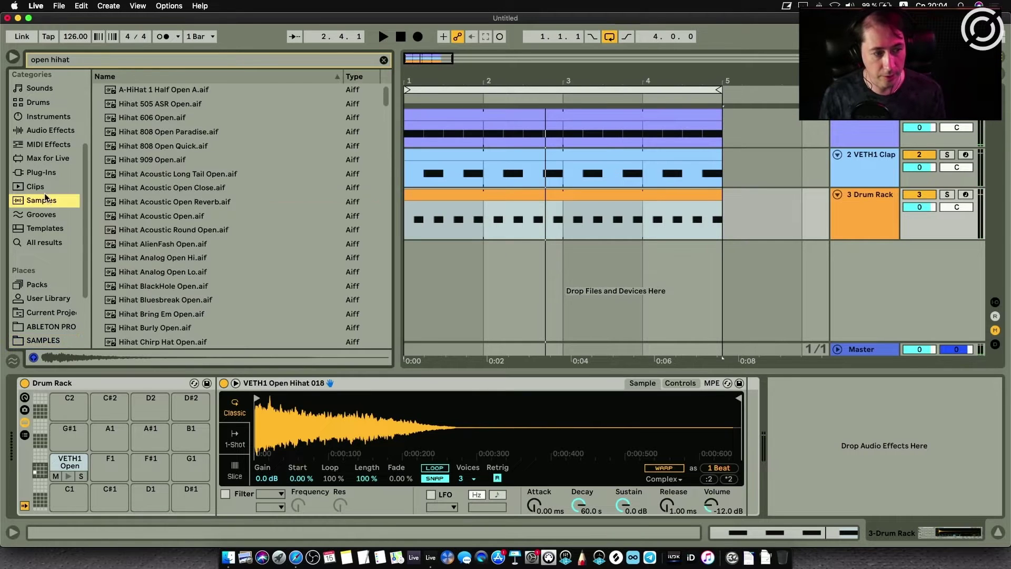
{"action": "left_click", "coordinate": [93, 60]}
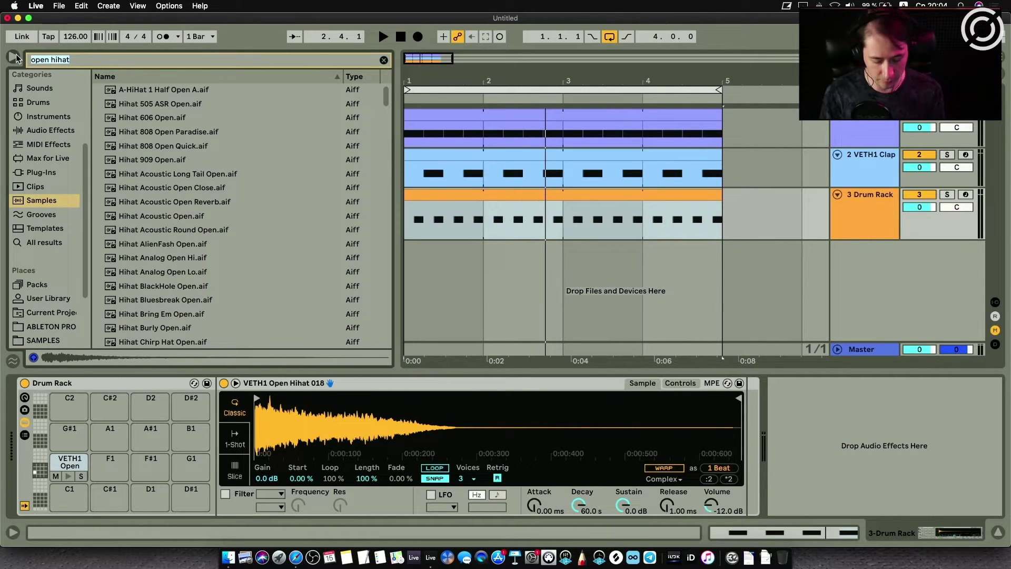
{"action": "type", "text": "cym"}
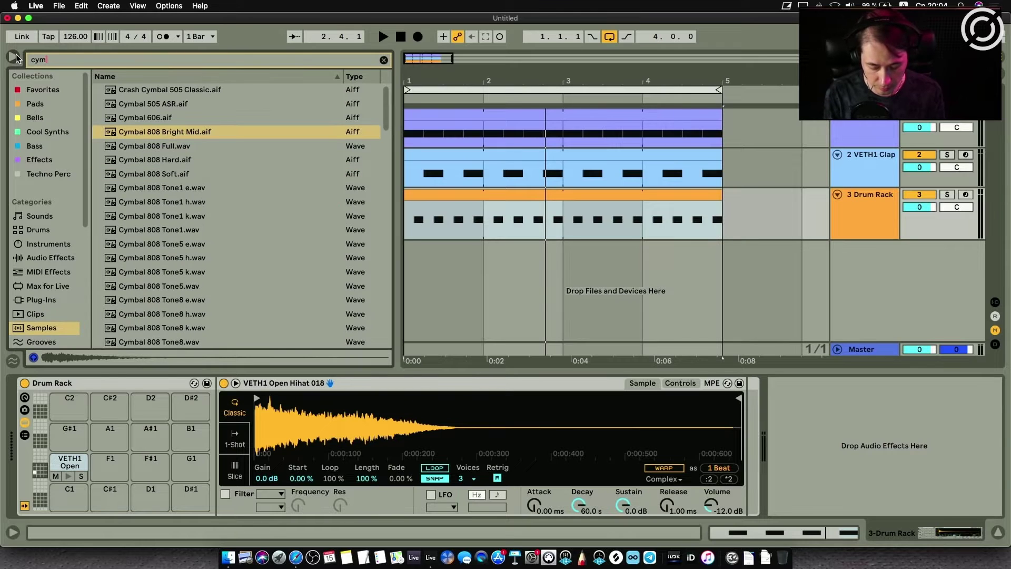
{"action": "type", "text": "bal"}
{"action": "key", "text": "Up"}
{"action": "key", "text": "Return"}
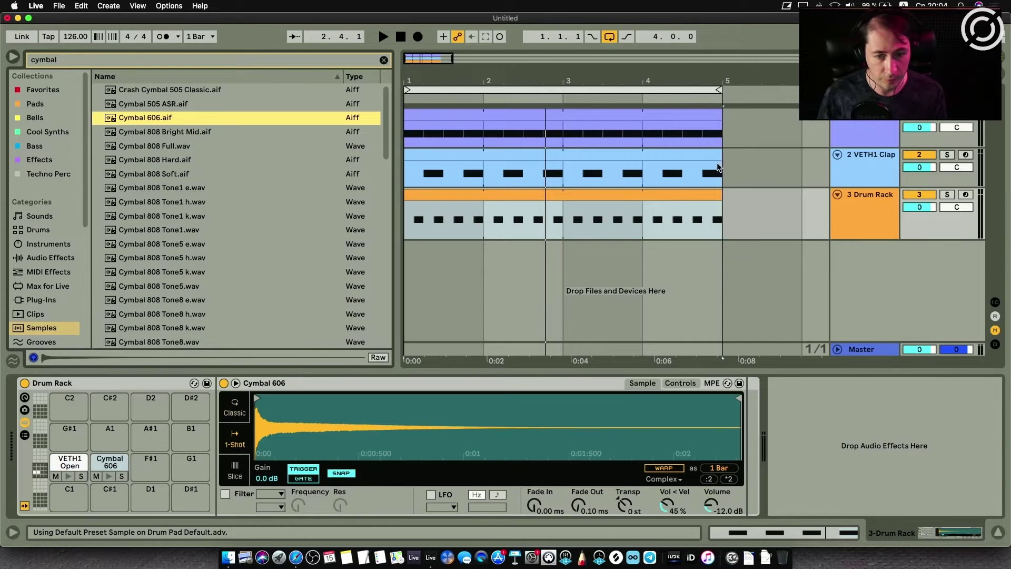
Copy the four open hihat notes in the Drum Rack clip up to the Cymbal 606 row and play the loop.
{"action": "double_click", "coordinate": [681, 192]}
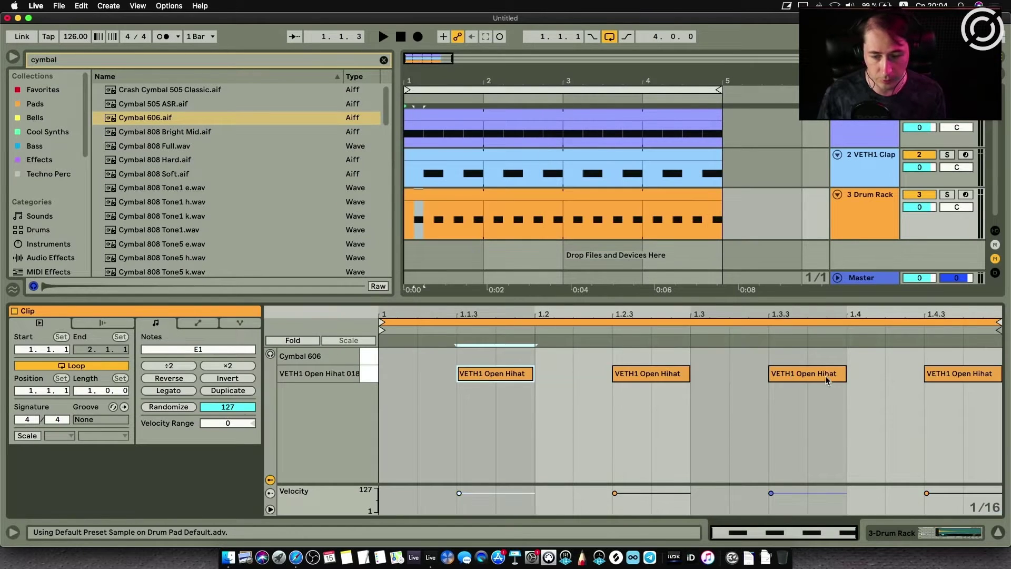
{"action": "left_click", "coordinate": [977, 371]}
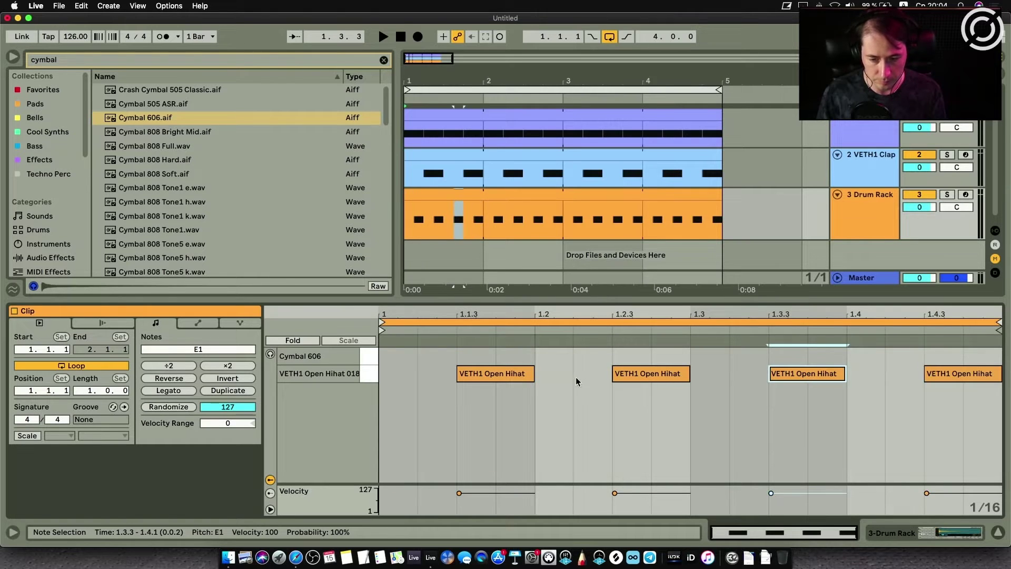
{"action": "left_click", "coordinate": [527, 380], "text": "shift"}
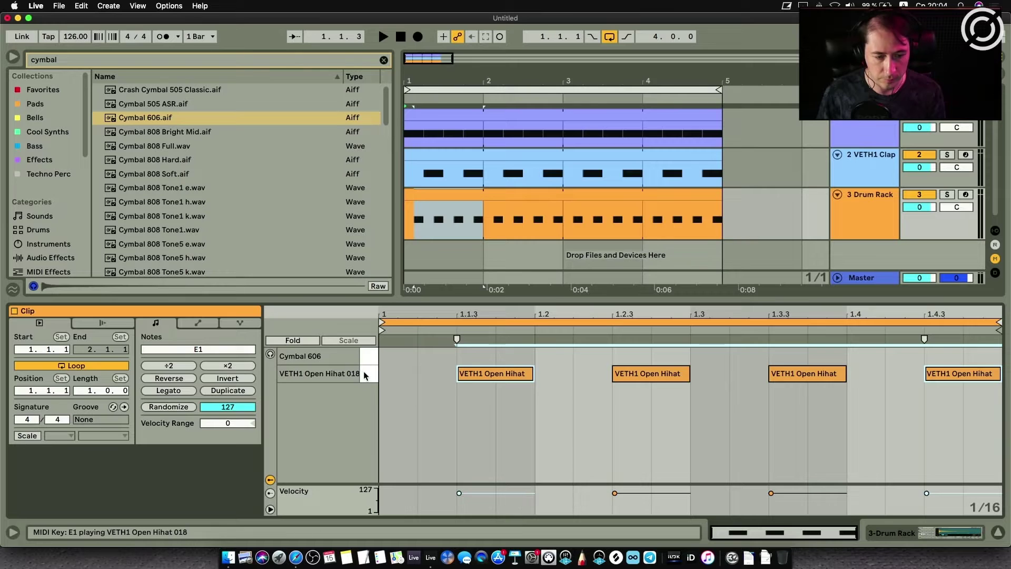
{"action": "left_click", "coordinate": [365, 375]}
{"action": "left_click_drag", "start_coordinate": [472, 371], "coordinate": [472, 356]}
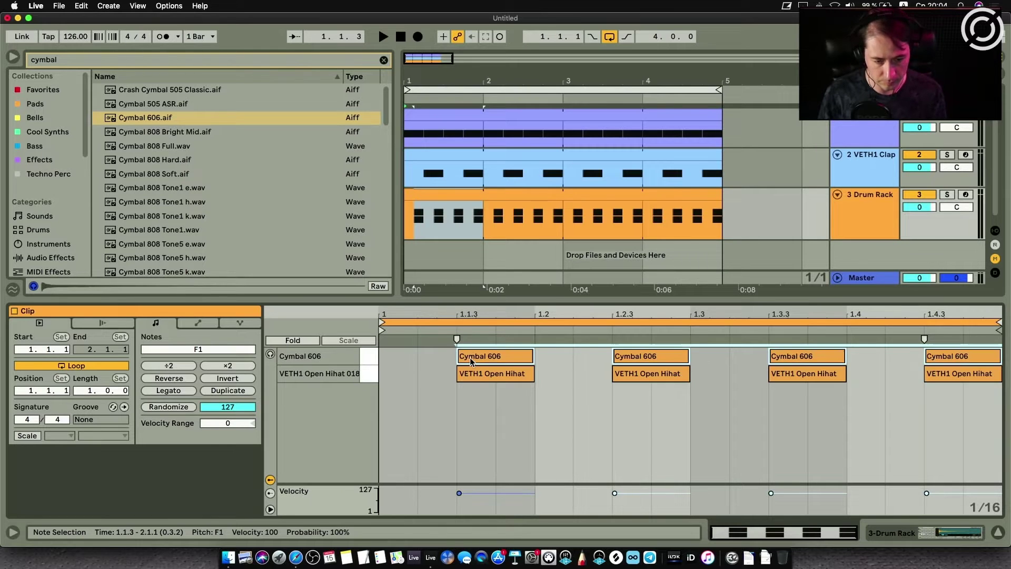
{"action": "key", "text": "space"}
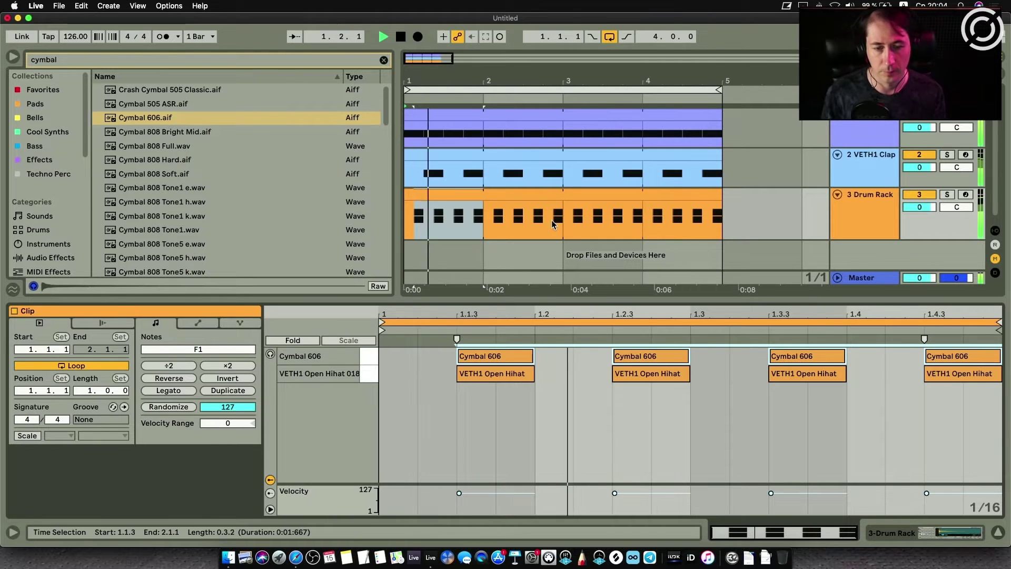
Switch the Cymbal 606 sample to Classic mode, with Release at 1.00 ms and Volume at -6.86 dB.
{"action": "left_click", "coordinate": [860, 218]}
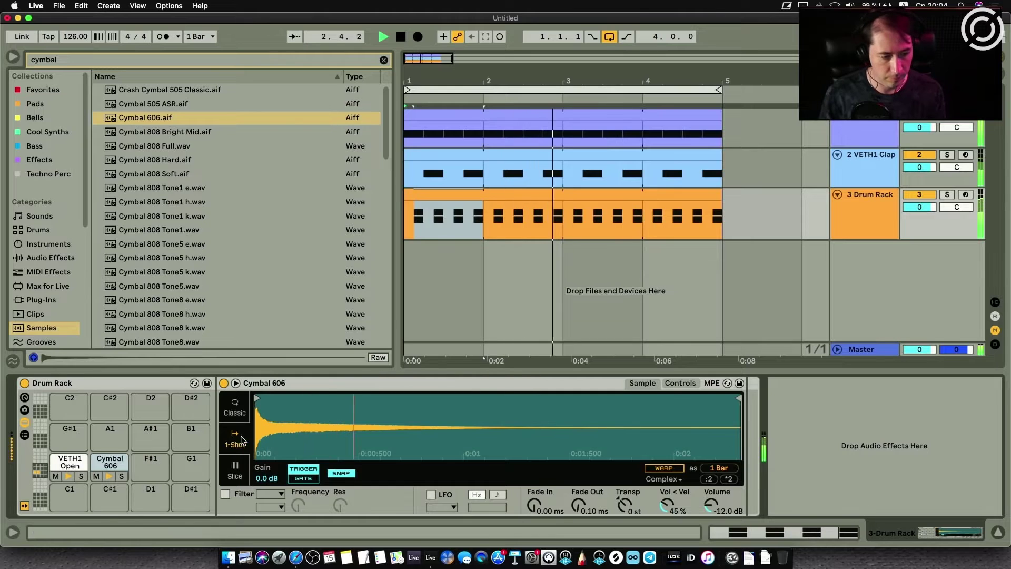
{"action": "left_click", "coordinate": [235, 407]}
{"action": "left_click_drag", "start_coordinate": [667, 506], "coordinate": [667, 527]}
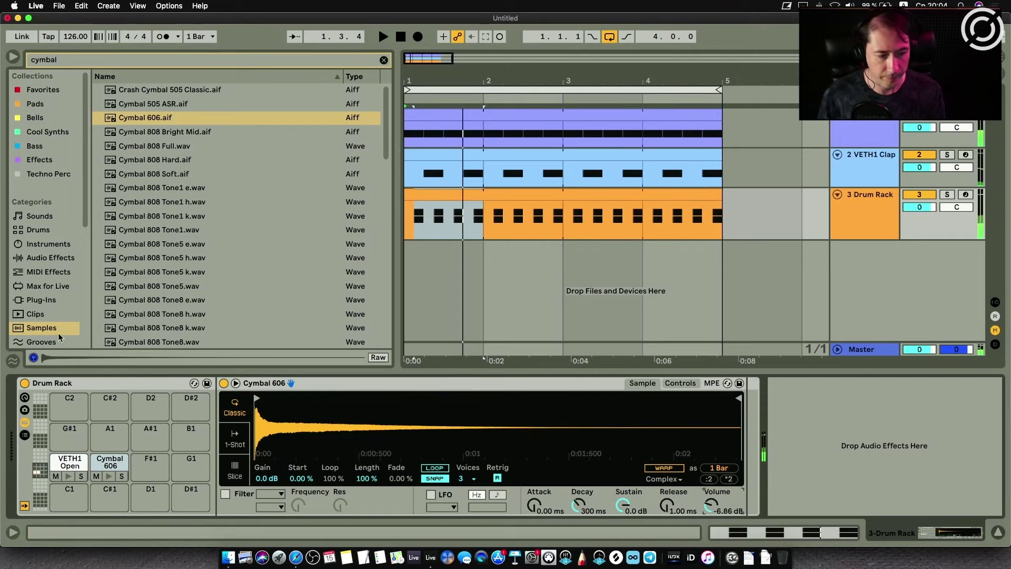
Clear the search in the SAMPLES folder and load VETH1 Closed Hihat 004.wav from its One Shot hihats onto the F#1 pad.
{"action": "scroll", "coordinate": [61, 314], "scroll_direction": "down", "scroll_amount": 8}
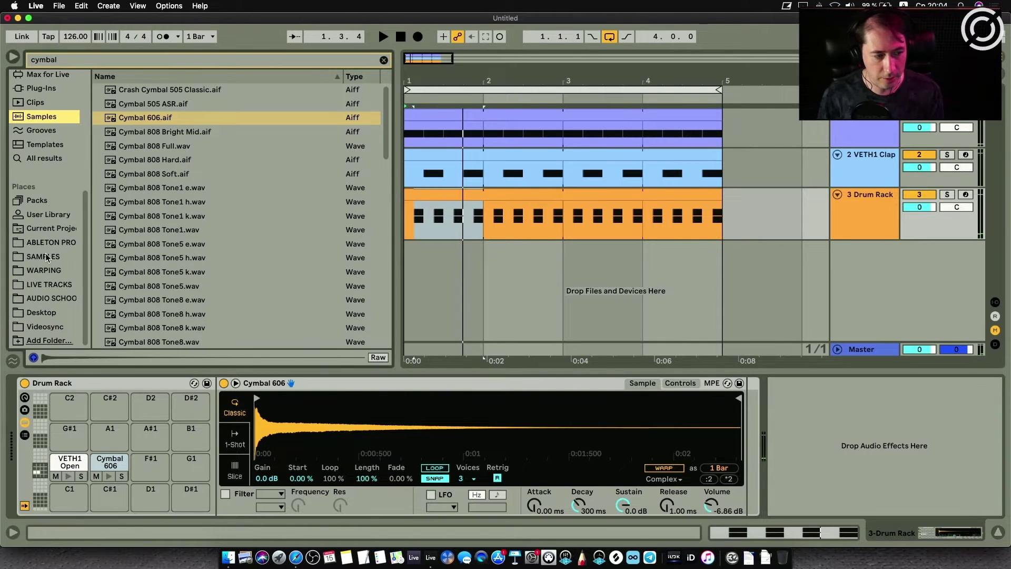
{"action": "left_click", "coordinate": [46, 257]}
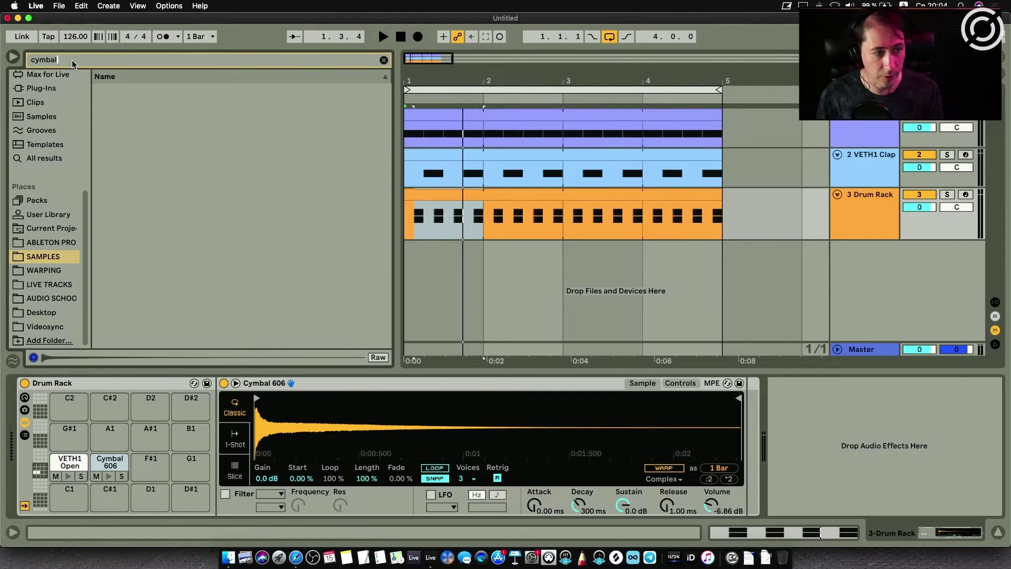
{"action": "left_click", "coordinate": [384, 60]}
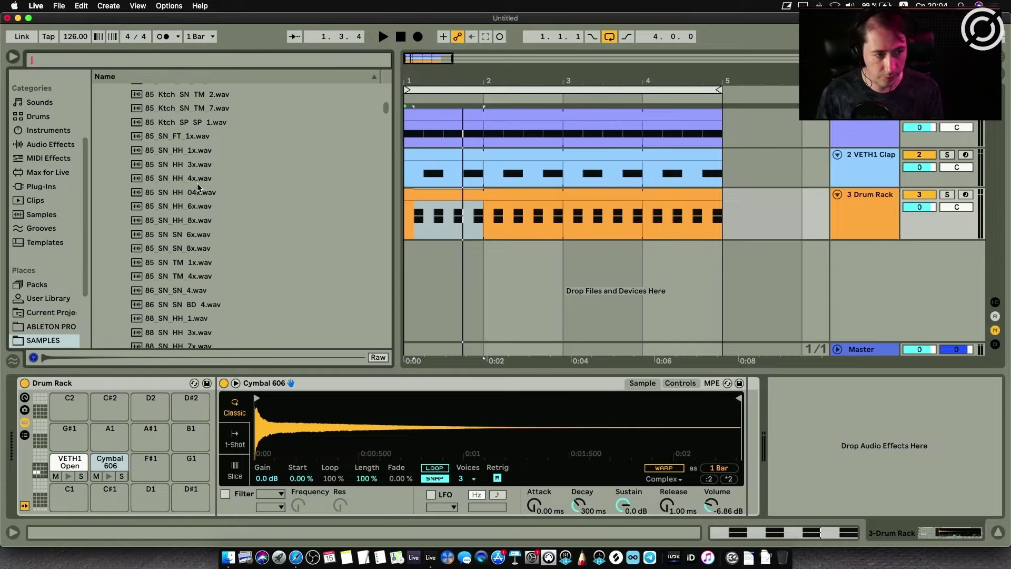
{"action": "scroll", "coordinate": [198, 188], "scroll_direction": "up", "scroll_amount": 10}
{"action": "left_click", "coordinate": [106, 158]}
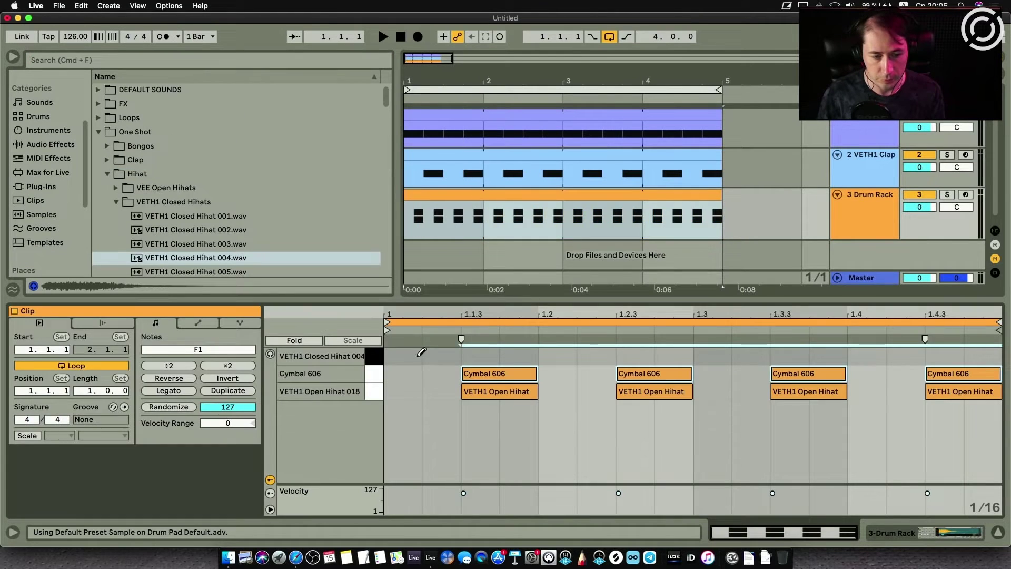
Draw sixteenth-note closed hihat hits at 1.1.1, 1.1.2, 1.1.4, 1.2.1, 1.2.3, 1.2.4, 1.3.3 and 1.3.4, and play the loop.
{"action": "left_click_drag", "start_coordinate": [418, 356], "coordinate": [520, 357]}
{"action": "left_click", "coordinate": [468, 352]}
{"action": "left_click", "coordinate": [571, 355]}
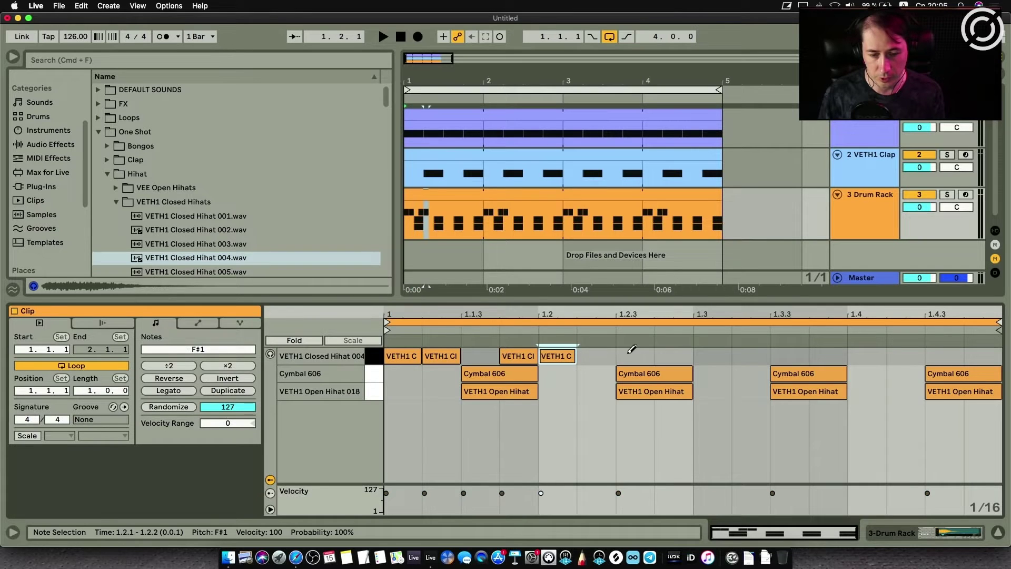
{"action": "left_click", "coordinate": [631, 350]}
{"action": "left_click", "coordinate": [682, 353]}
{"action": "left_click", "coordinate": [773, 351]}
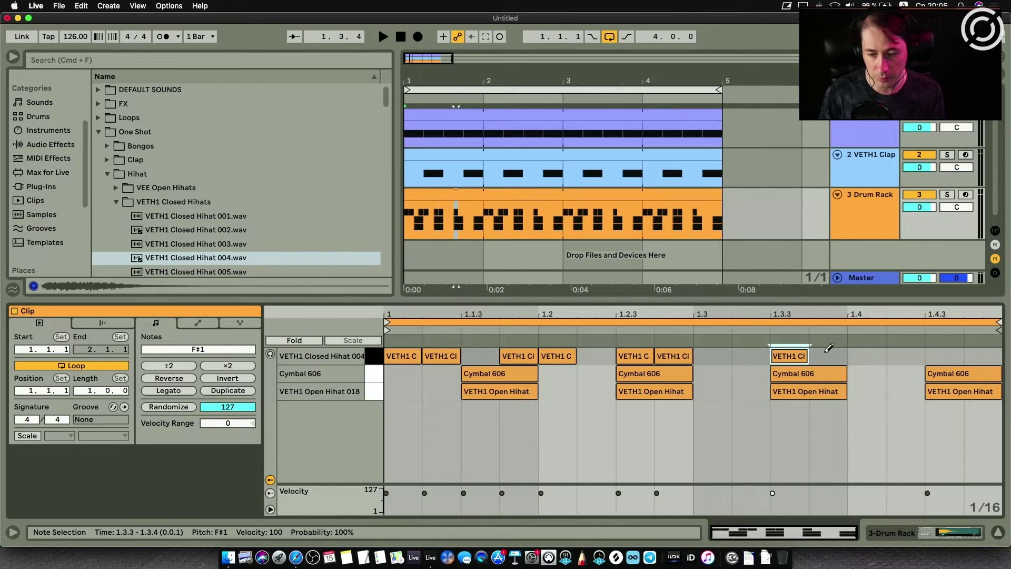
{"action": "left_click", "coordinate": [826, 355]}
{"action": "key", "text": "space"}
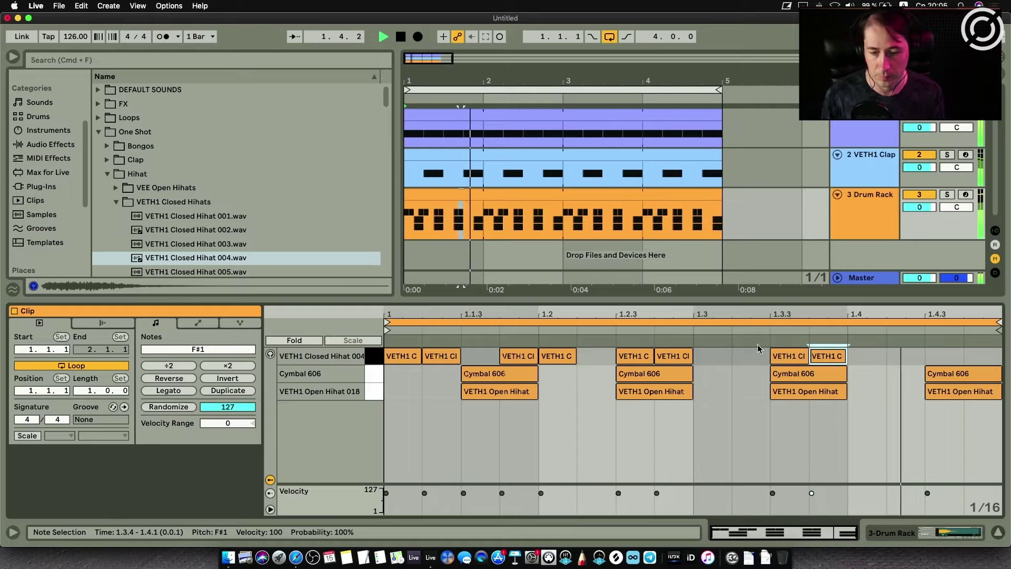
Add closed hihat hits at 1.3.2, 1.4.1 and 1.4.3, keeping the ones at 1.3.3 and 1.3.4.
{"action": "left_click", "coordinate": [737, 356]}
{"action": "left_click", "coordinate": [784, 355]}
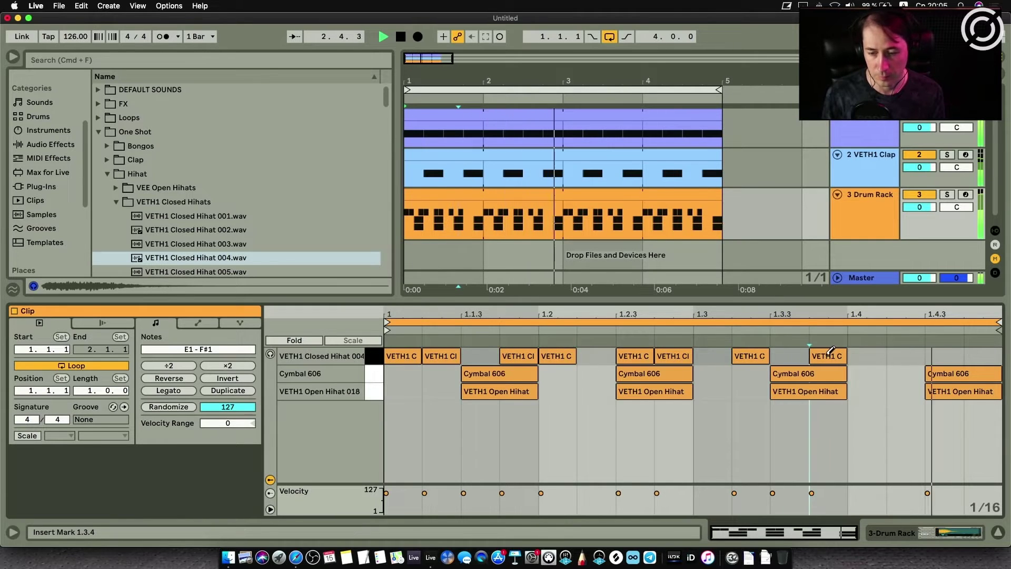
{"action": "left_click", "coordinate": [829, 354]}
{"action": "left_click", "coordinate": [890, 355]}
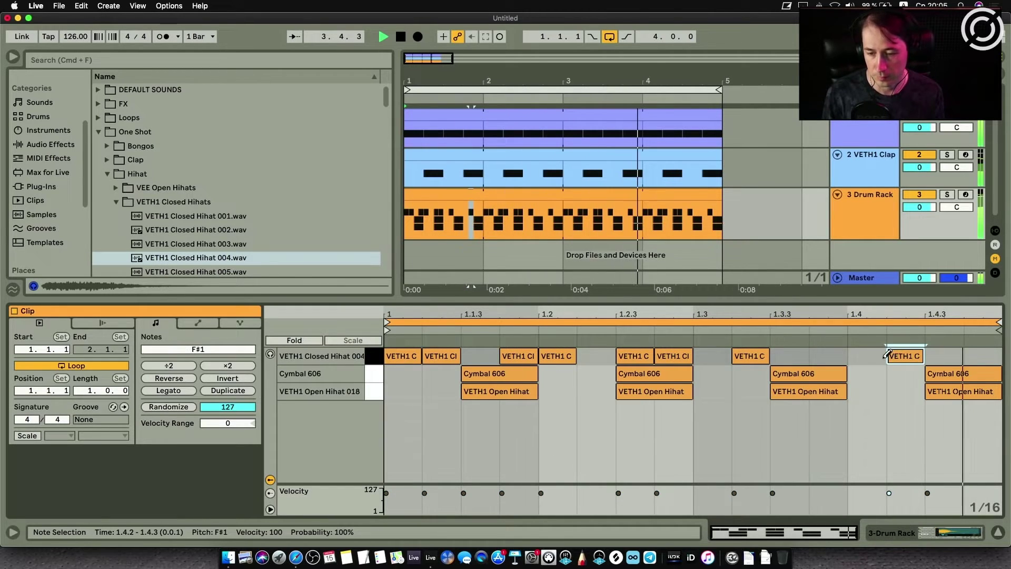
{"action": "left_click", "coordinate": [784, 356]}
{"action": "left_click", "coordinate": [826, 355]}
{"action": "left_click", "coordinate": [890, 355]}
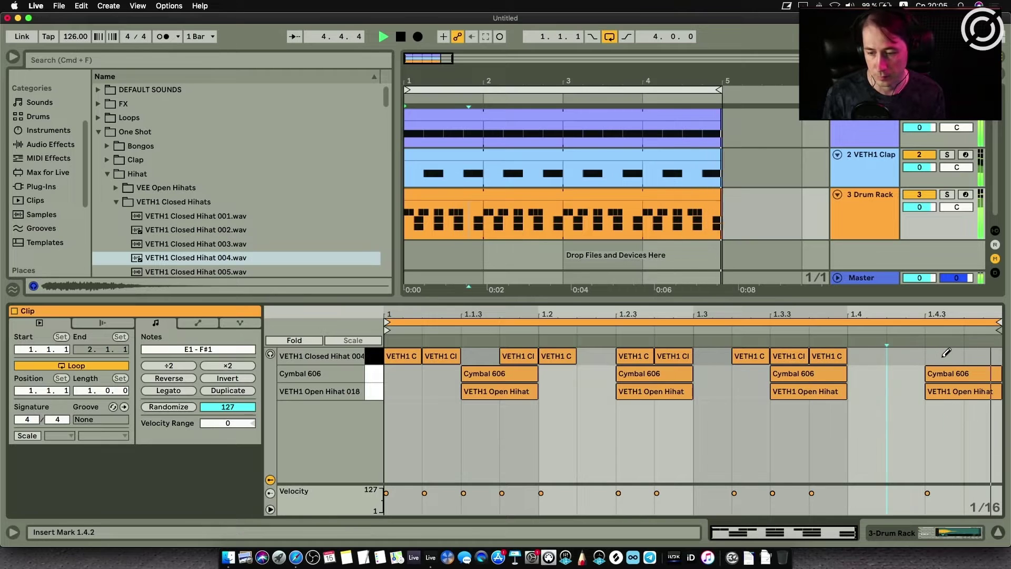
{"action": "left_click", "coordinate": [880, 355]}
{"action": "left_click", "coordinate": [930, 355]}
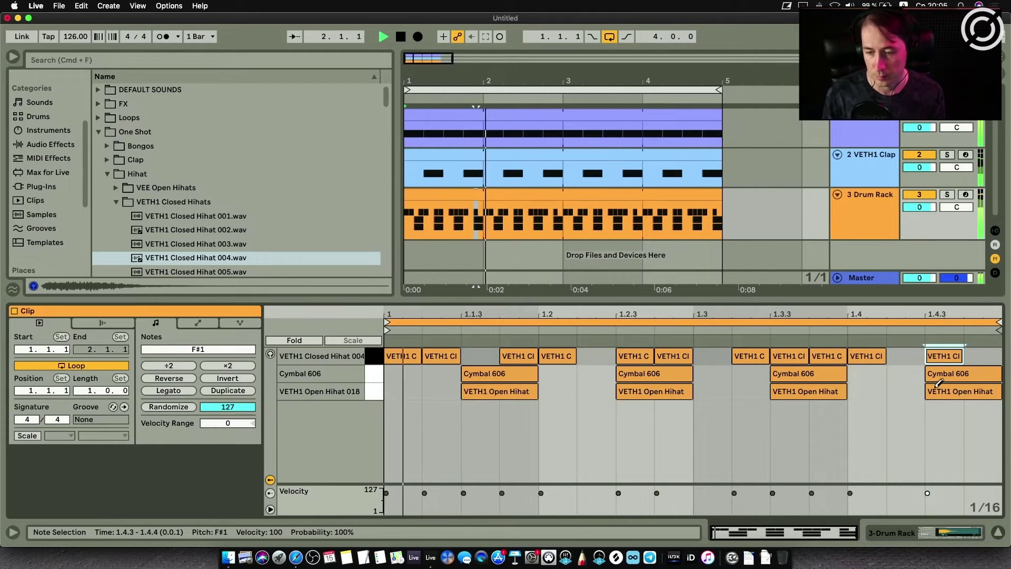
Duplicate the Drum Rack clip's loop content twice to a length of four bars and restart playback.
{"action": "key", "text": "space"}
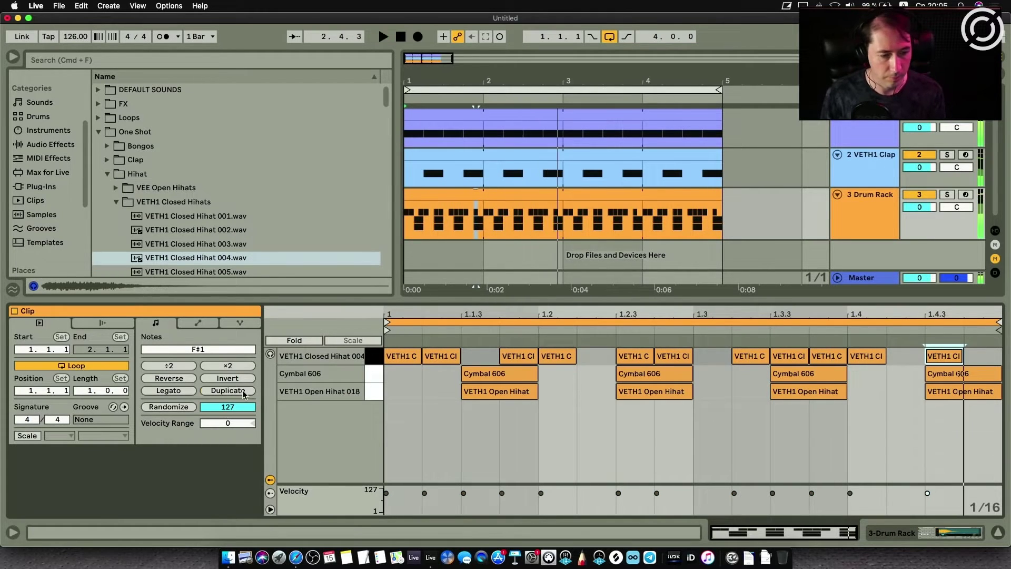
{"action": "left_click", "coordinate": [243, 390]}
{"action": "left_click", "coordinate": [244, 390]}
{"action": "key", "text": "space"}
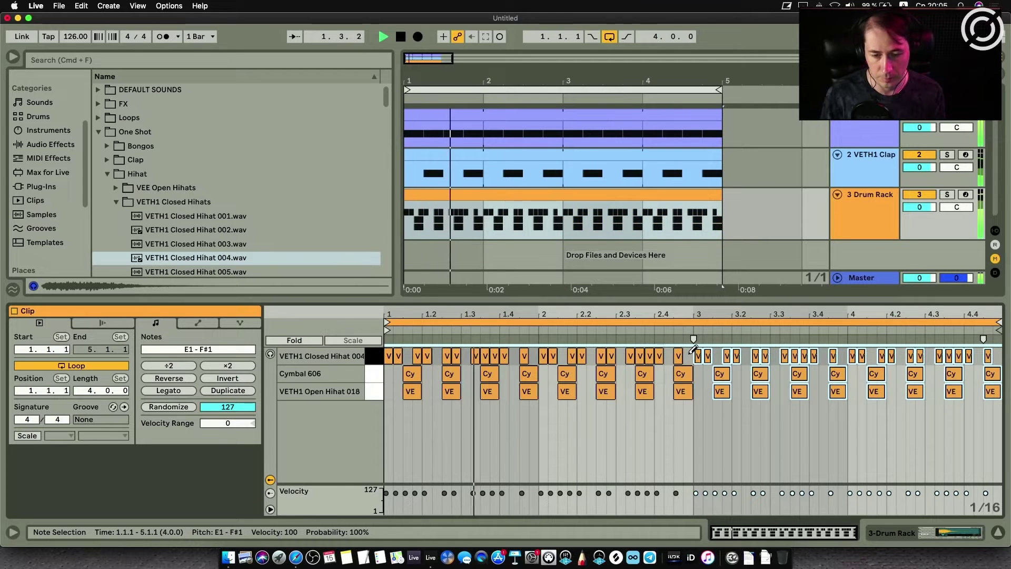
Vary the closed hihats by removing the hits at 2.3.4 and 4.3.3 and adding hits at 2.4.2, 4.4.2 and 4.4.4.
{"action": "left_click", "coordinate": [649, 356]}
{"action": "left_click", "coordinate": [668, 356]}
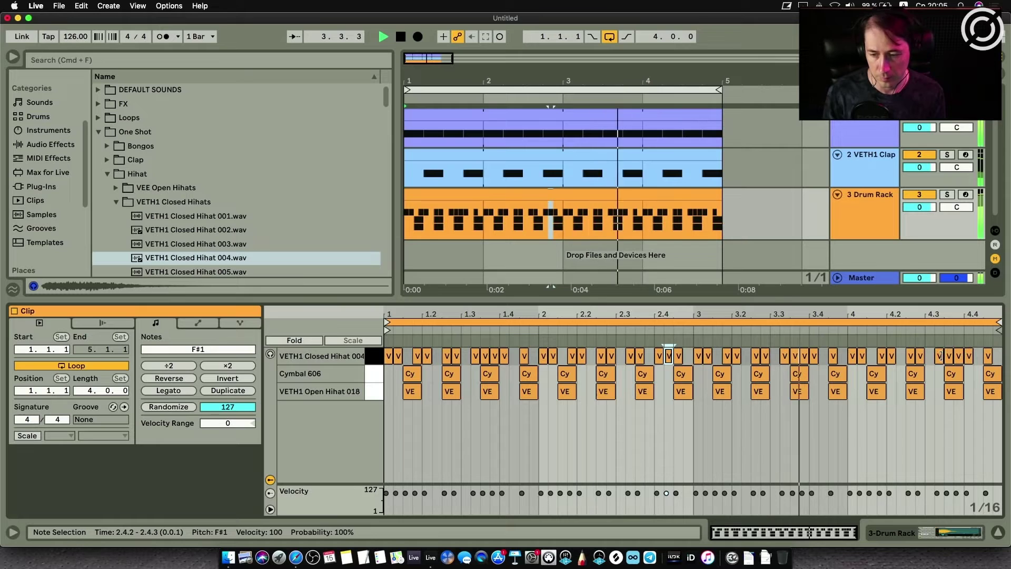
{"action": "left_click", "coordinate": [948, 355]}
{"action": "left_click", "coordinate": [977, 356]}
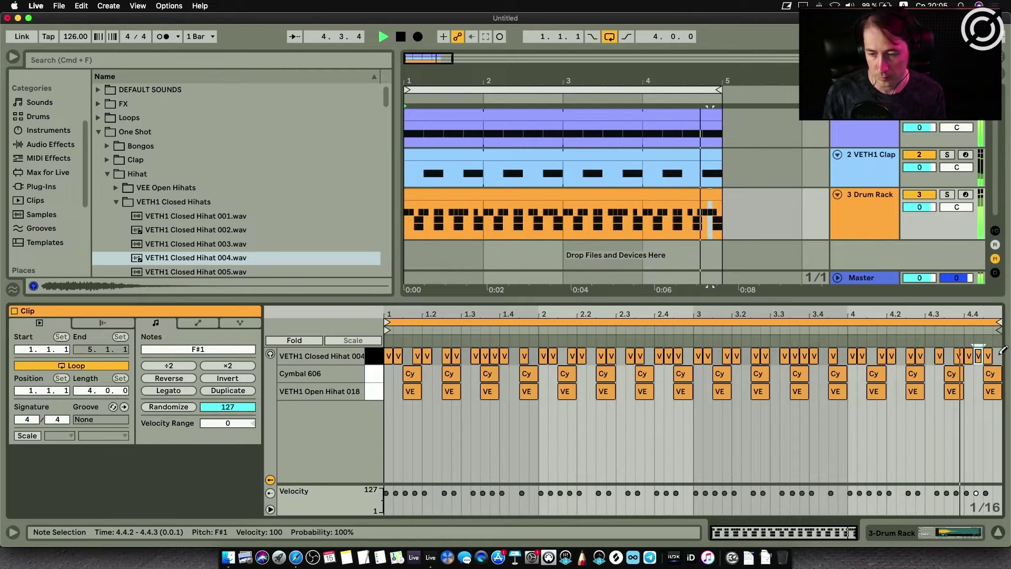
{"action": "left_click", "coordinate": [997, 356]}
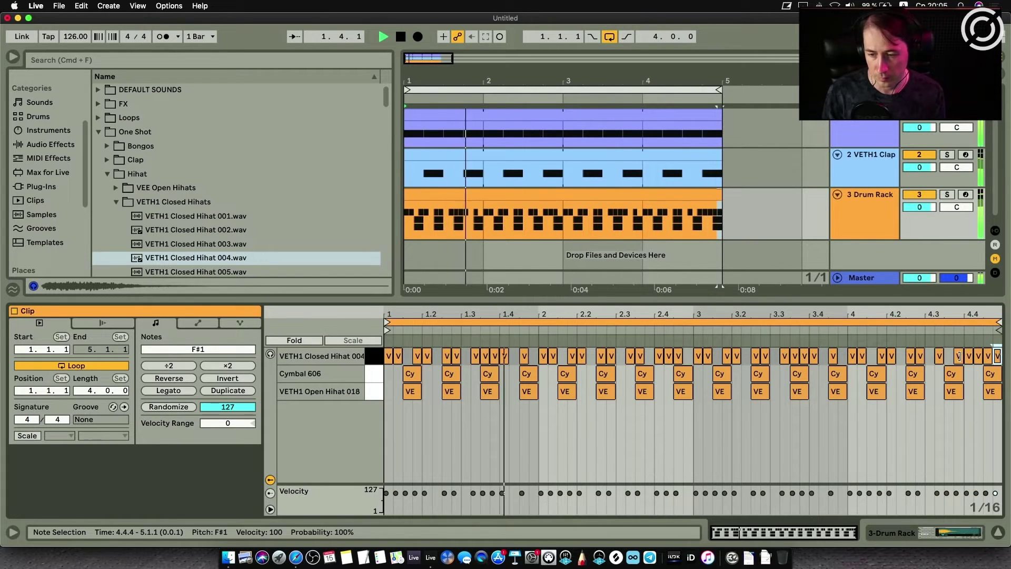
Set the VETH1 Open Hihat 018 sample's Decay to 292 ms and Sustain to -13 dB.
{"action": "left_click", "coordinate": [869, 207]}
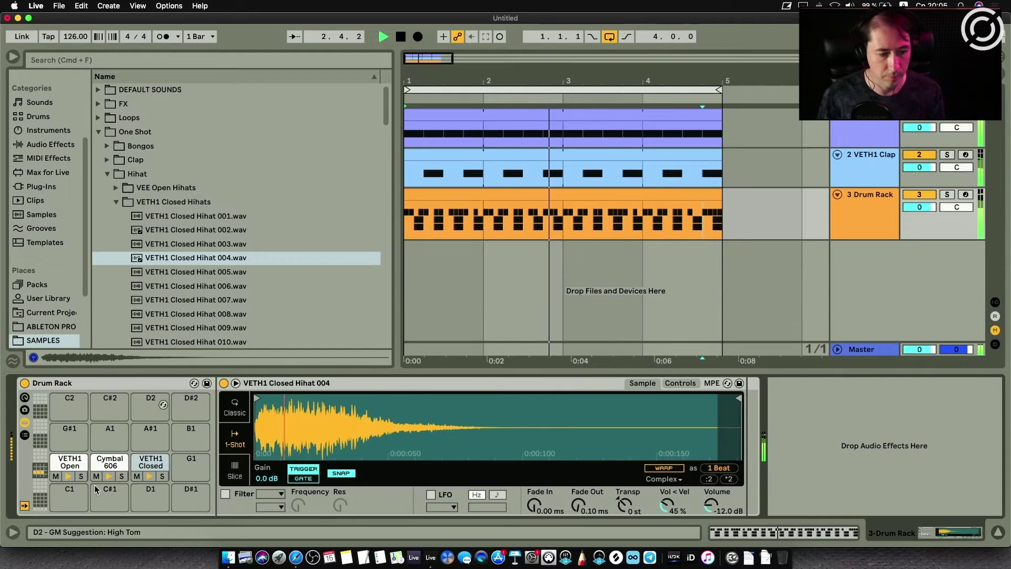
{"action": "left_click", "coordinate": [109, 461]}
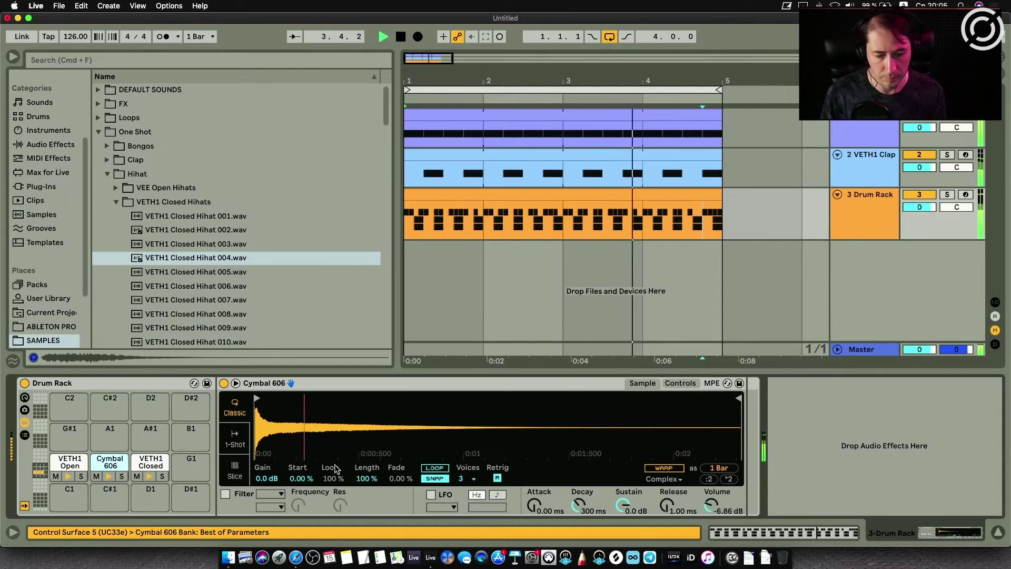
{"action": "left_click", "coordinate": [69, 462]}
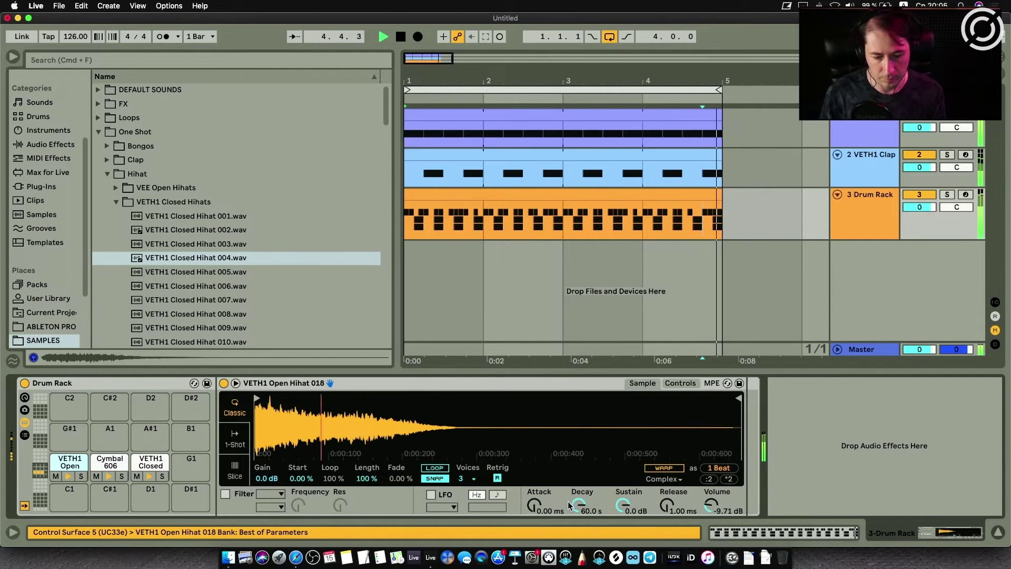
{"action": "left_click_drag", "start_coordinate": [578, 505], "coordinate": [578, 543]}
{"action": "left_click_drag", "start_coordinate": [623, 505], "coordinate": [622, 532]}
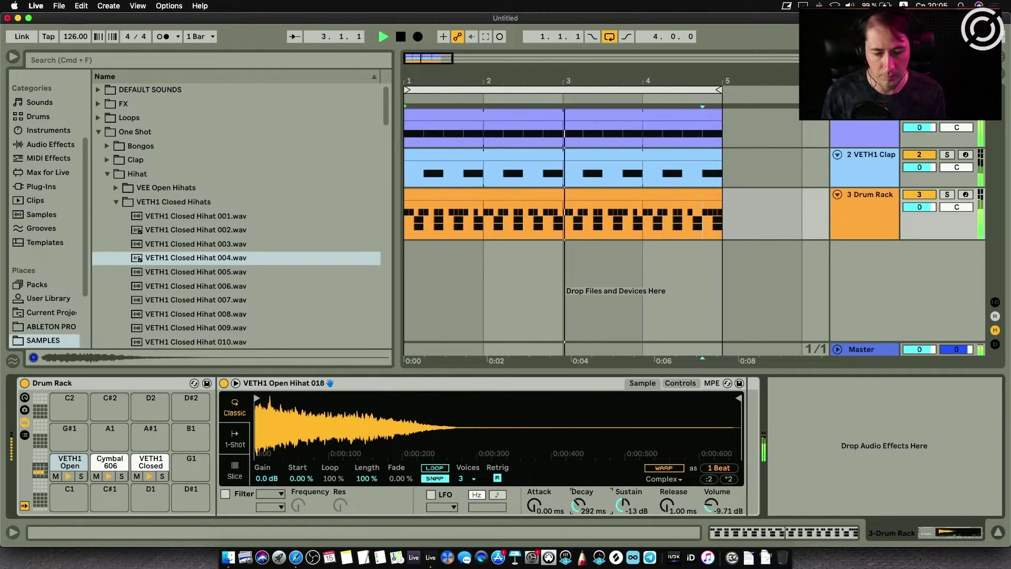
Replace the open hihat pad's sample with VEE Open Hihat 019.wav, with Decay at 587 ms and Sustain at -inf dB.
{"action": "left_click", "coordinate": [158, 187]}
{"action": "double_click", "coordinate": [176, 217]}
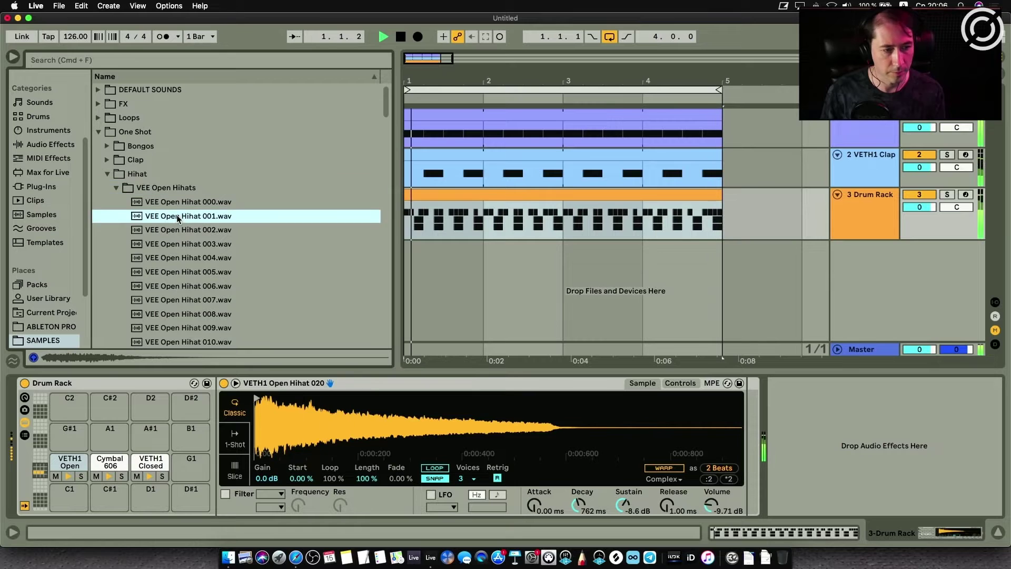
{"action": "scroll", "coordinate": [203, 263], "scroll_direction": "down", "scroll_amount": 5}
{"action": "double_click", "coordinate": [204, 281]}
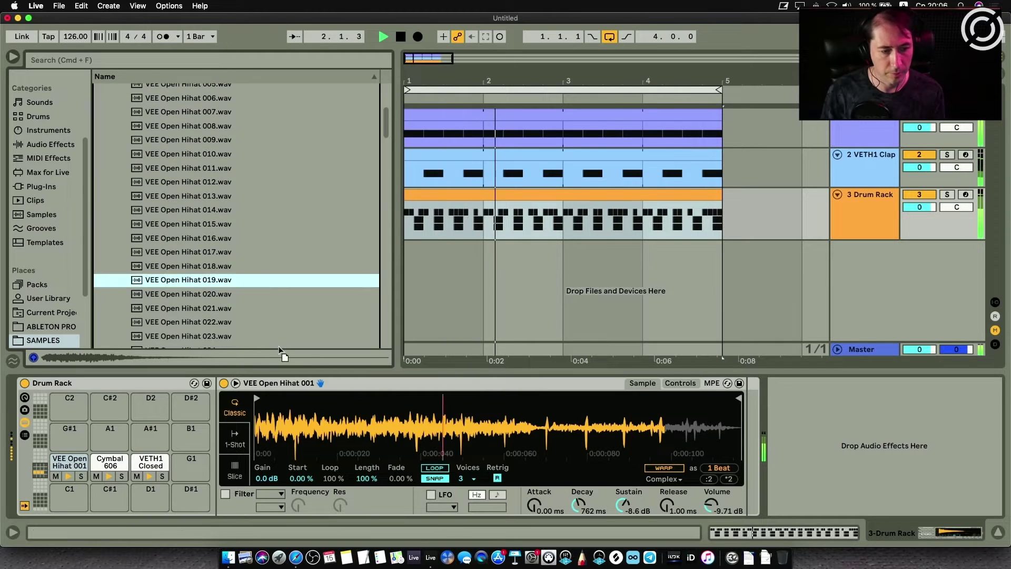
{"action": "scroll", "coordinate": [208, 263], "scroll_direction": "down", "scroll_amount": 3}
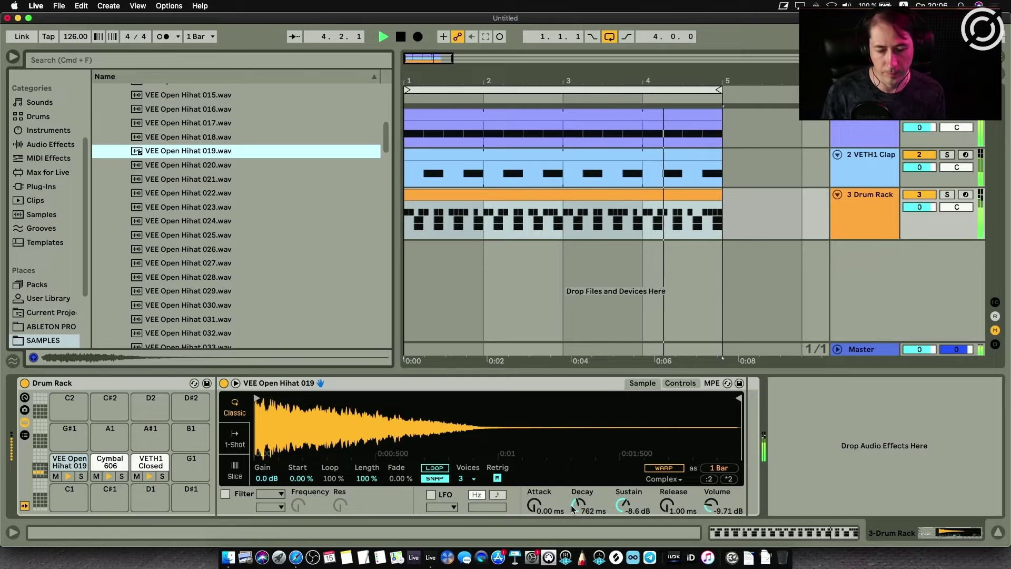
{"action": "mouse_move", "coordinate": [579, 504]}
{"action": "left_mouse_down"}
{"action": "mouse_move", "coordinate": [578, 532]}
{"action": "mouse_move", "coordinate": [578, 514]}
{"action": "left_mouse_up"}
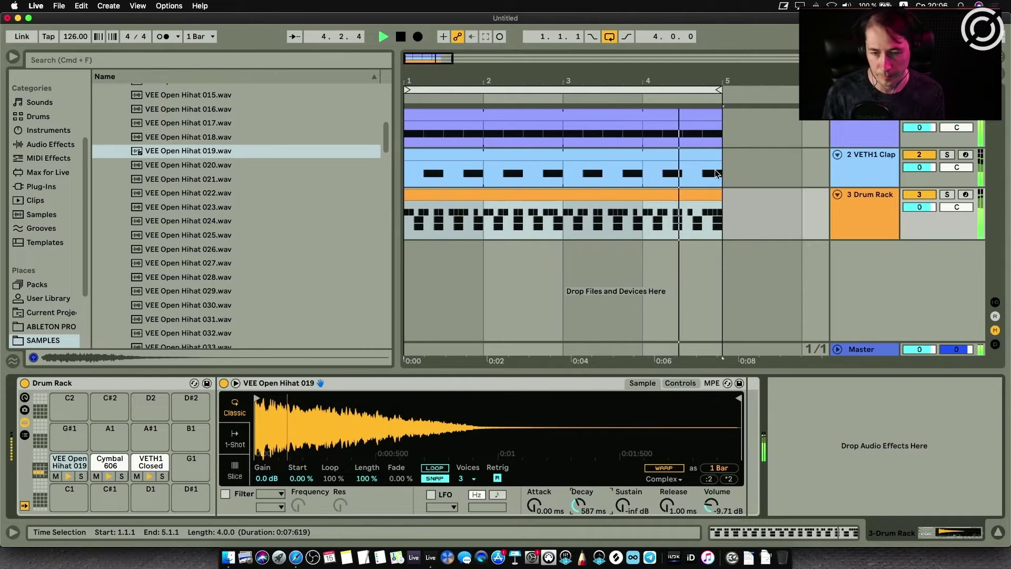
Switch to Session View and group the VETH1 Clap 035 and Drum Rack tracks.
{"action": "left_click", "coordinate": [702, 179]}
{"action": "key", "text": "Tab"}
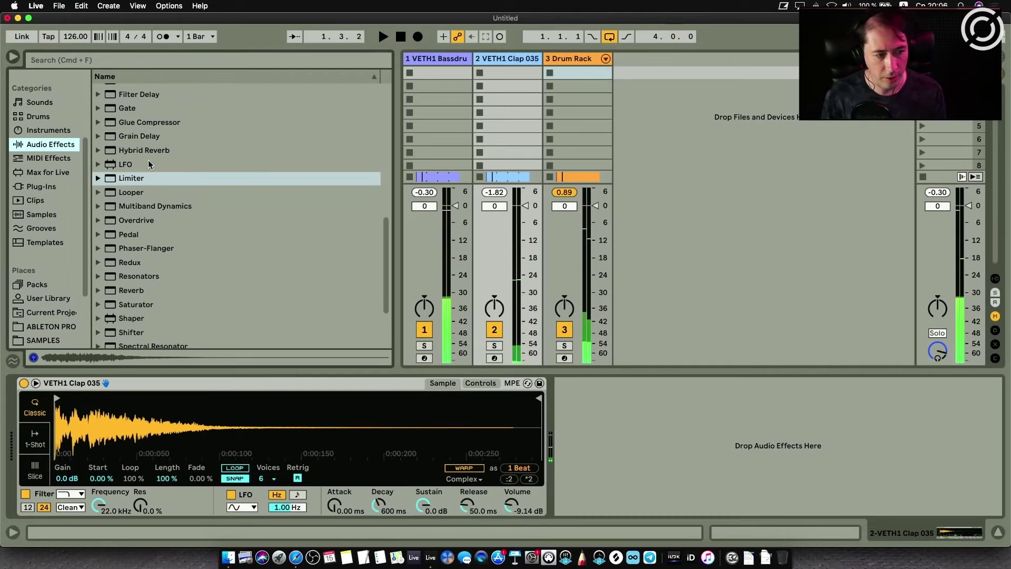
{"action": "left_click", "coordinate": [574, 58]}
{"action": "left_click", "coordinate": [508, 58]}
{"action": "right_click", "coordinate": [509, 57]}
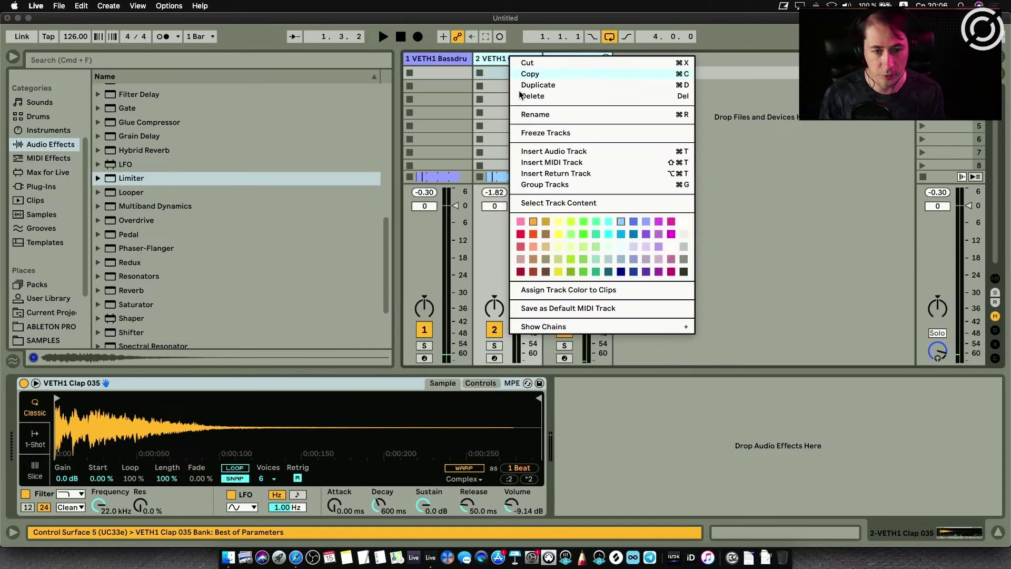
{"action": "left_click", "coordinate": [551, 185]}
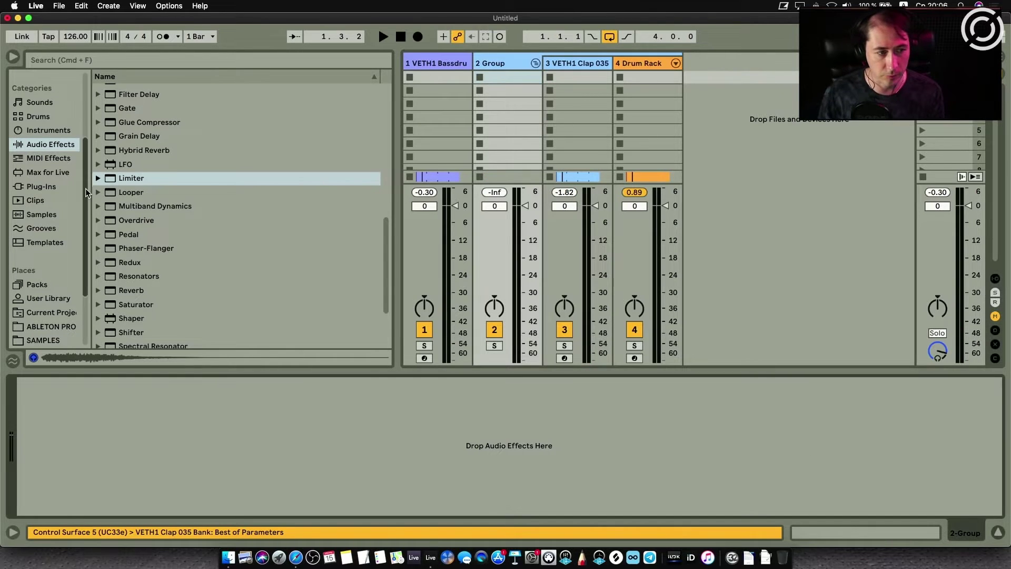
Add Drum Buss to the group track, with Drive at 20 %, Crunch at 22 % and Transients at 0.33.
{"action": "scroll", "coordinate": [155, 200], "scroll_direction": "up", "scroll_amount": 6}
{"action": "scroll", "coordinate": [153, 207], "scroll_direction": "down", "scroll_amount": 6}
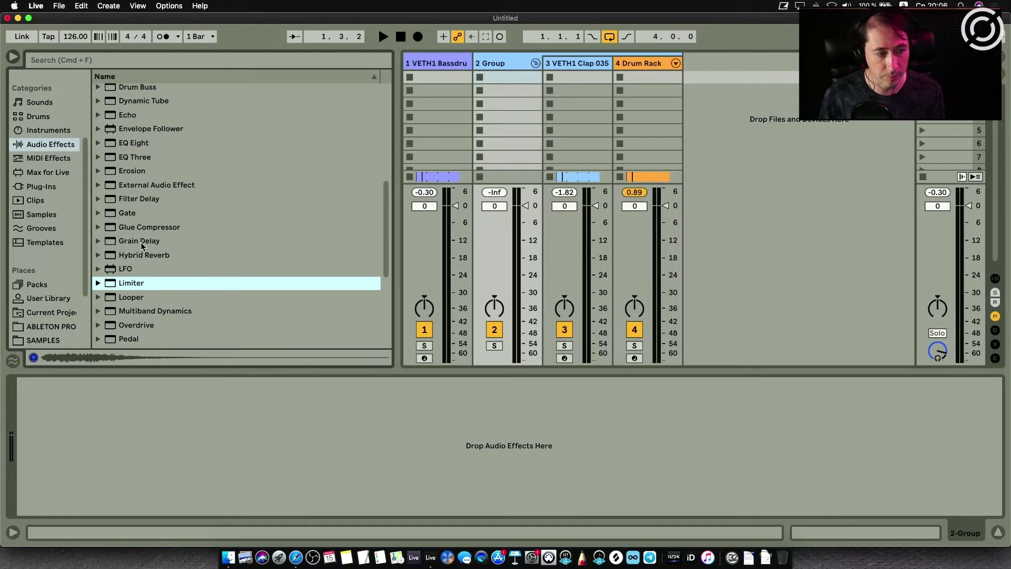
{"action": "scroll", "coordinate": [132, 153], "scroll_direction": "up", "scroll_amount": 4}
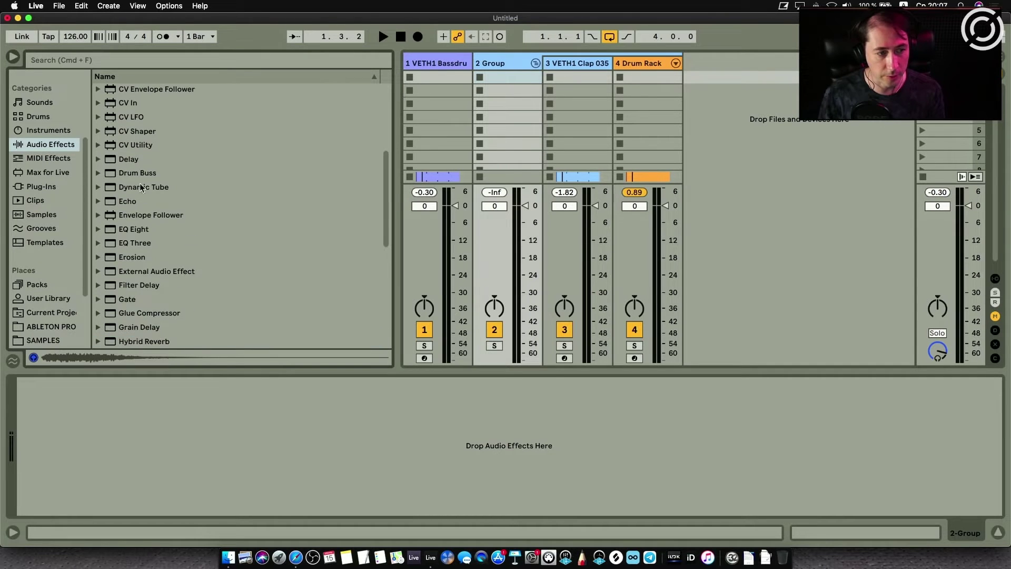
{"action": "left_click_drag", "start_coordinate": [140, 173], "coordinate": [83, 494]}
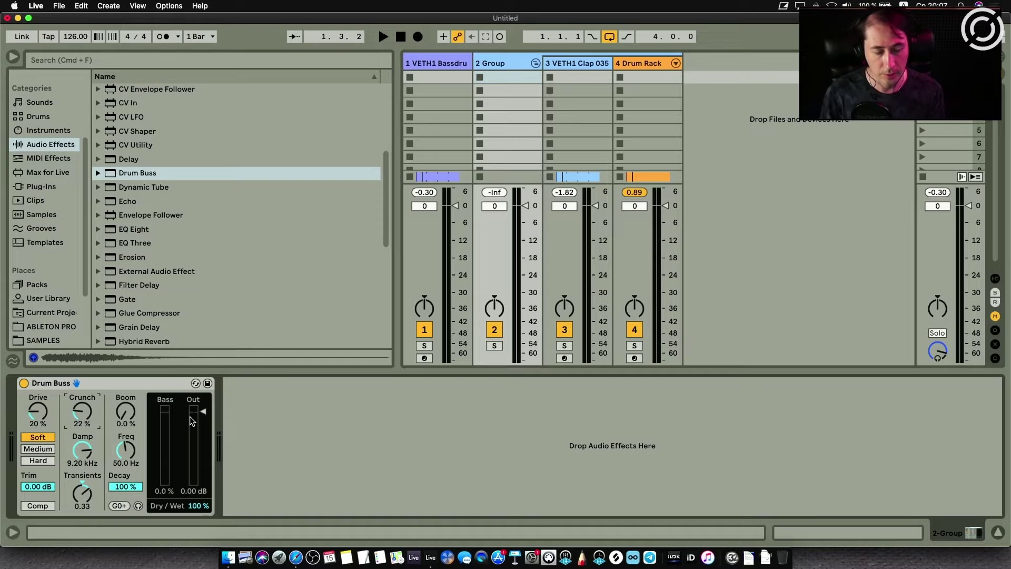
Set the Drum Buss output to -5.52 dB and compare the playing loop with the effect off and on.
{"action": "key", "text": "space"}
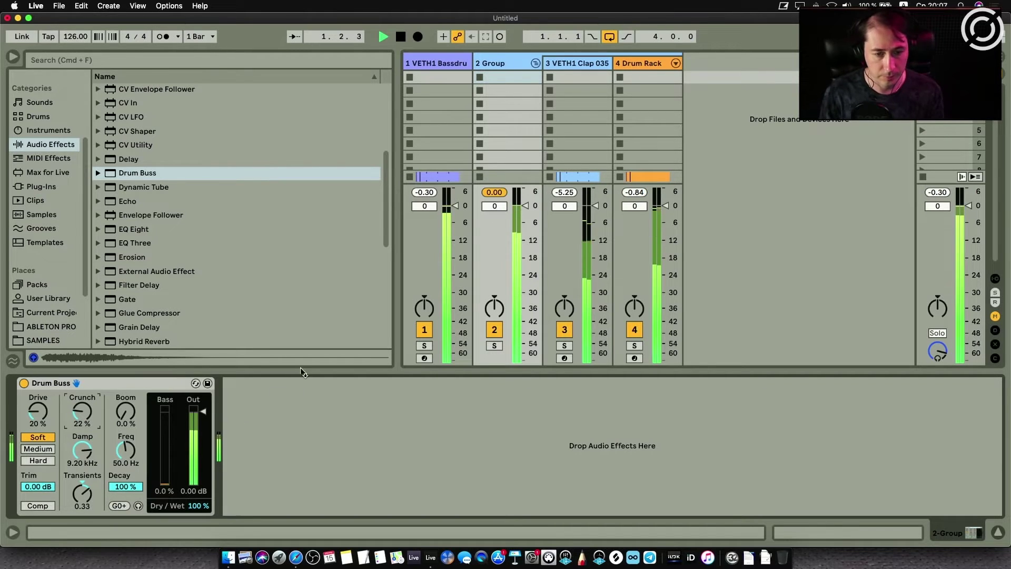
{"action": "left_click_drag", "start_coordinate": [215, 410], "coordinate": [215, 423]}
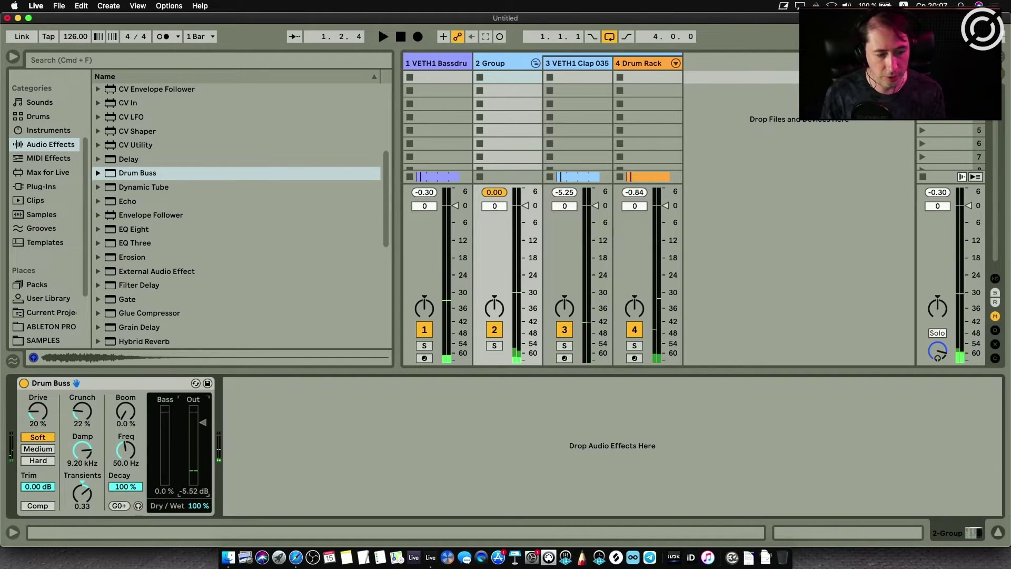
{"action": "key", "text": "space"}
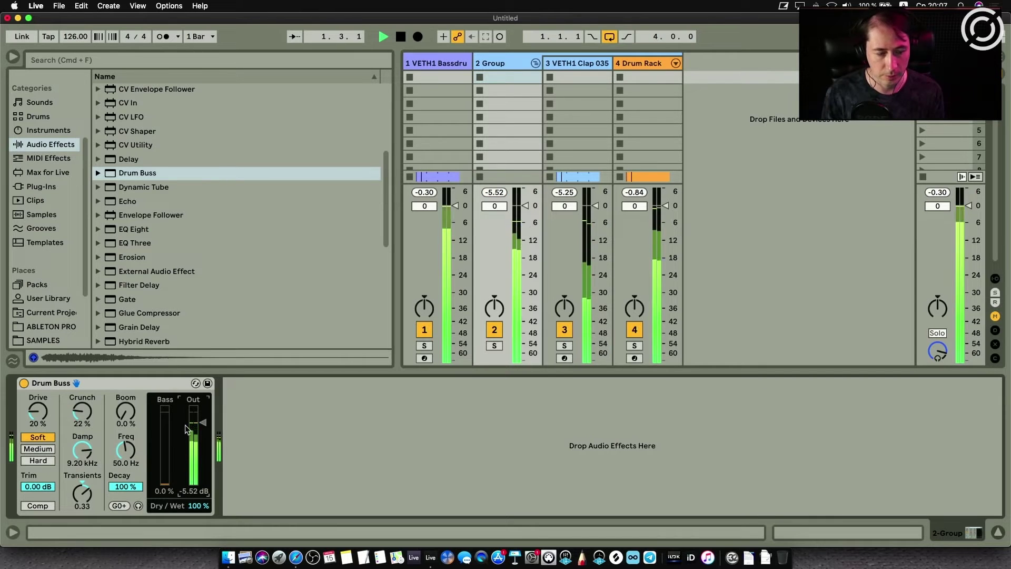
{"action": "left_click", "coordinate": [23, 383]}
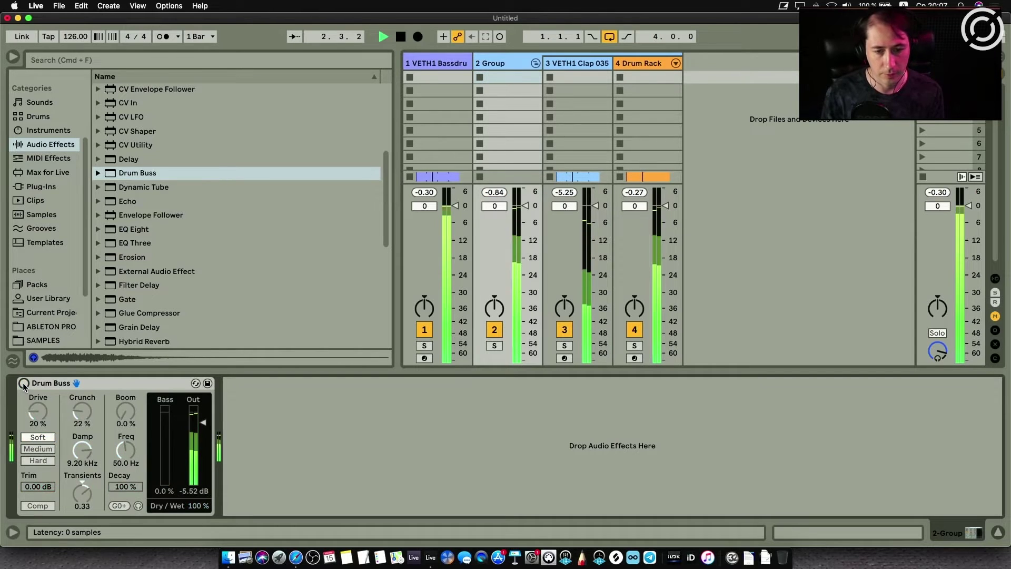
{"action": "left_click", "coordinate": [24, 383]}
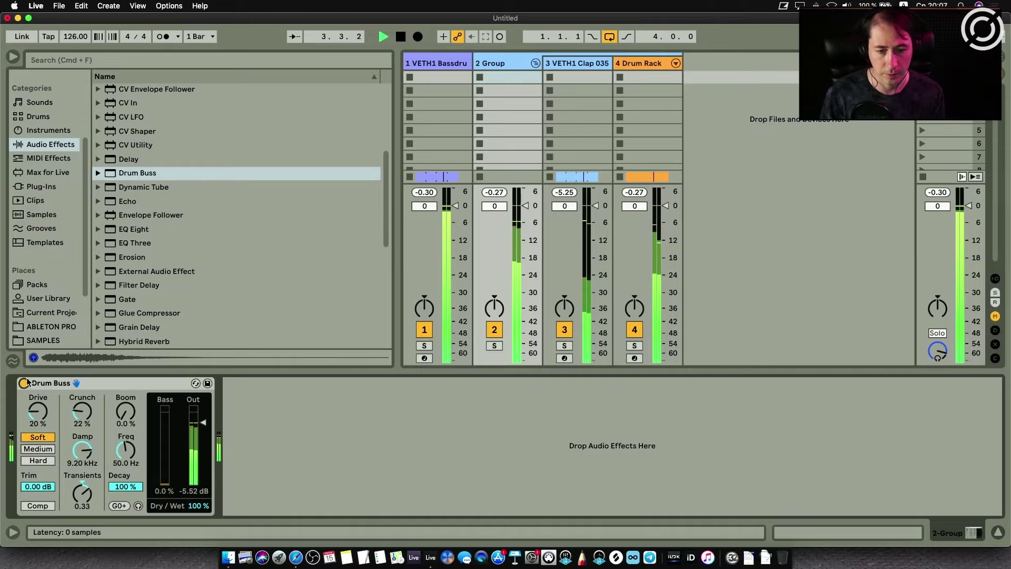
Return to Arrangement View and rename the group track as DRUMS GR.
{"action": "key", "text": "Tab"}
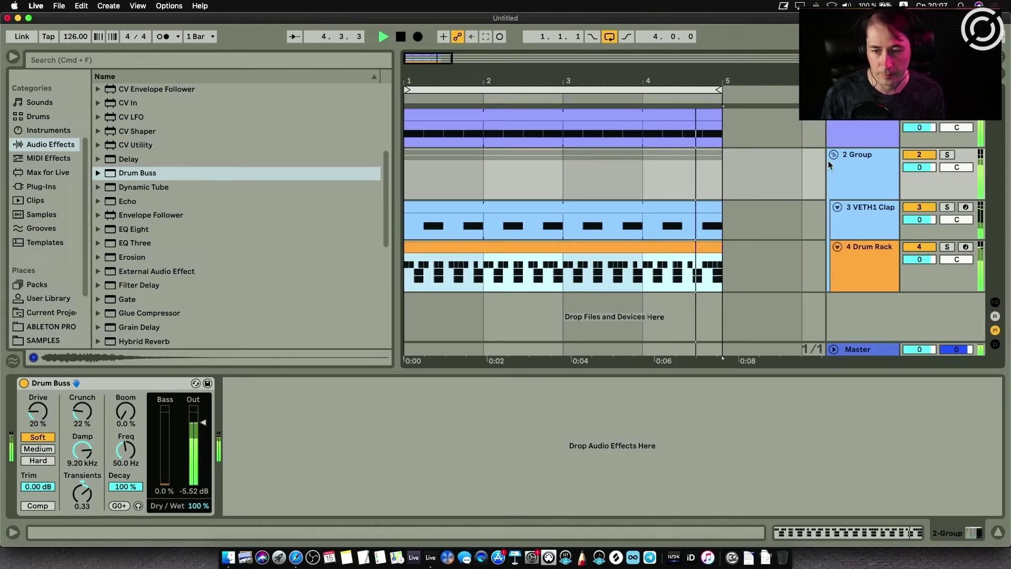
{"action": "right_click", "coordinate": [866, 166]}
{"action": "left_click", "coordinate": [728, 224]}
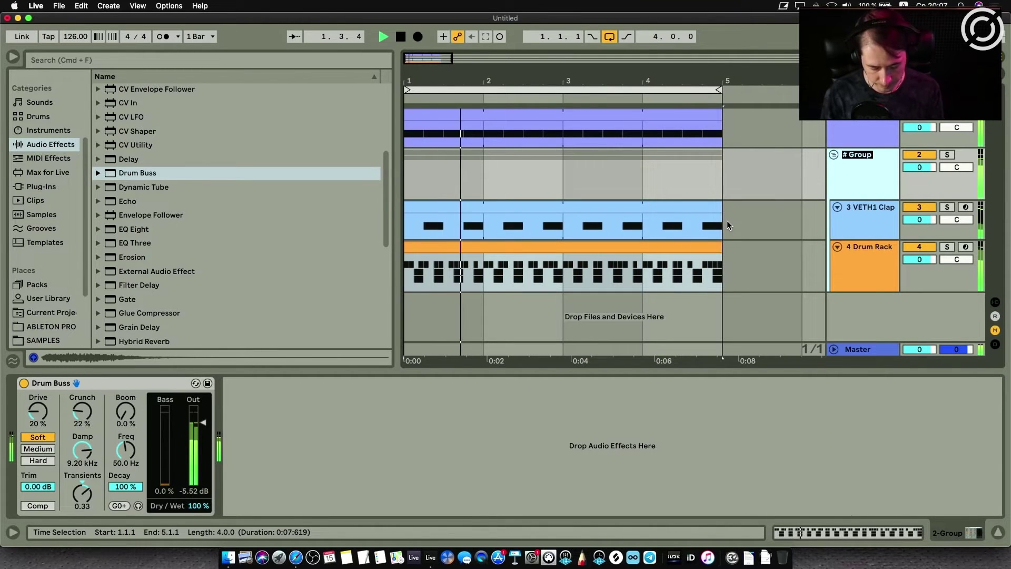
{"action": "type", "text": "DRUMS G"}
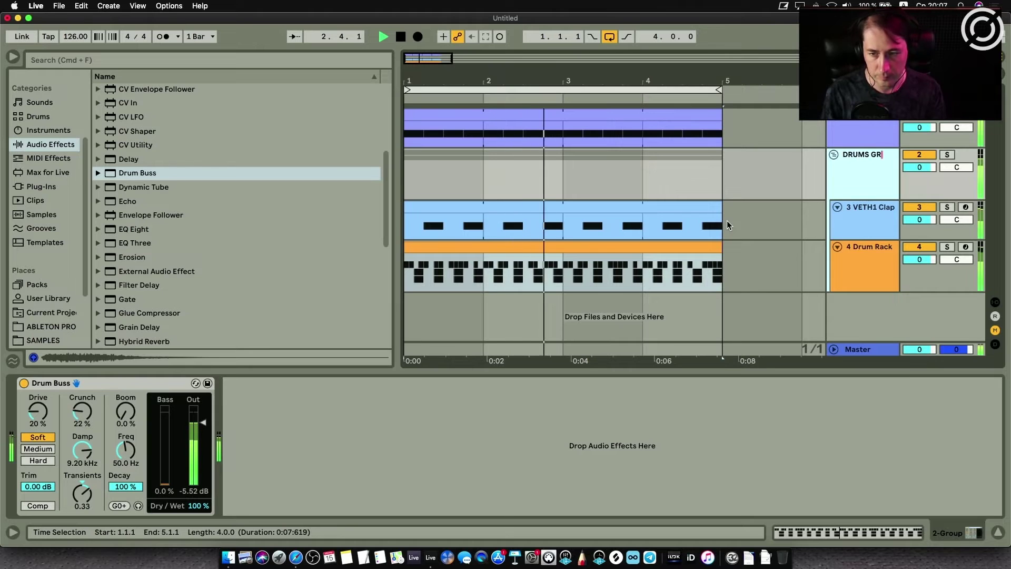
{"action": "type", "text": "R"}
{"action": "key", "text": "Return"}
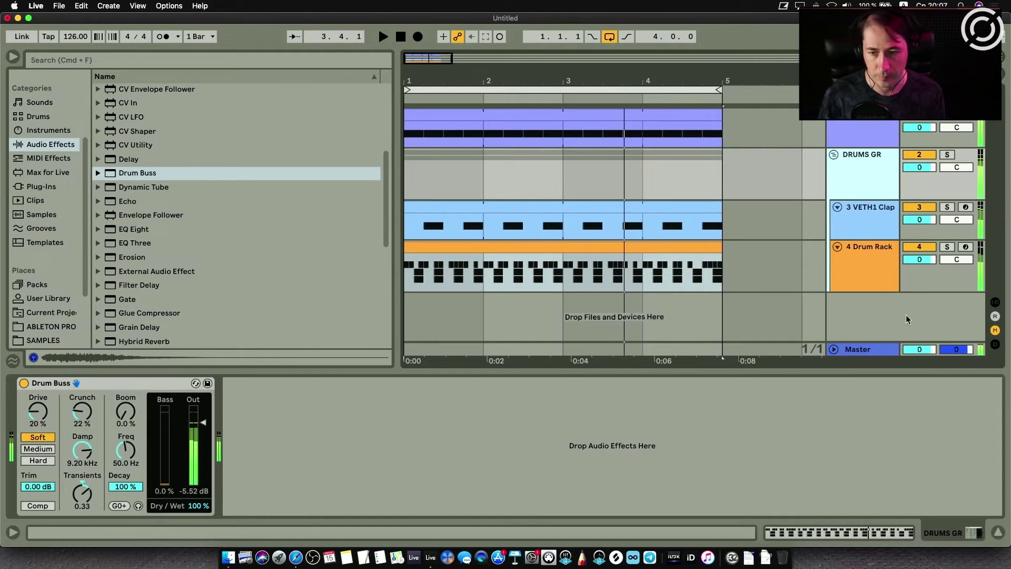
Insert a MIDI track, load the Analog bass preset Square Pure Bass.adv on it, and lower its Filter 1 frequency.
{"action": "right_click", "coordinate": [861, 298]}
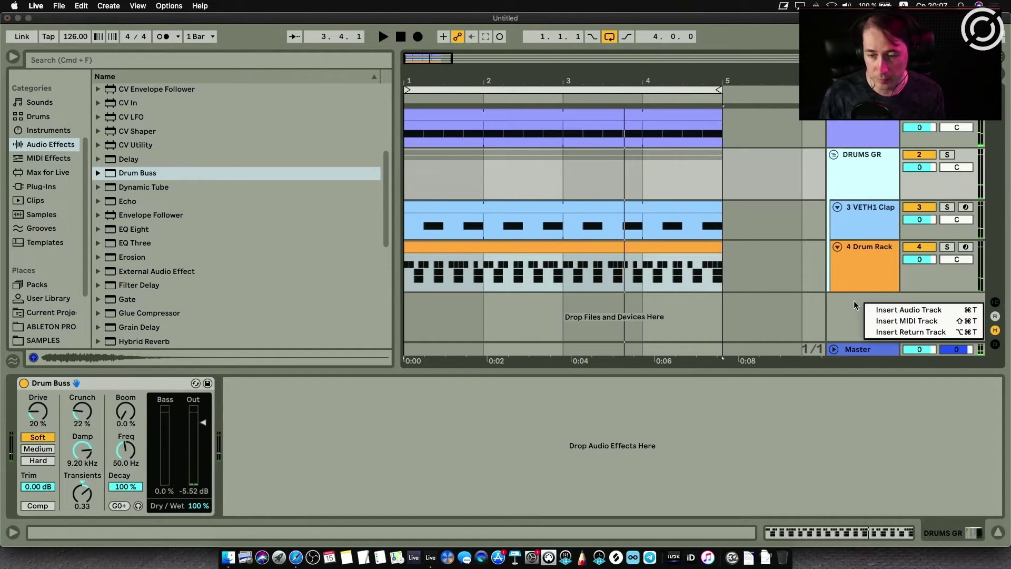
{"action": "left_click", "coordinate": [884, 321]}
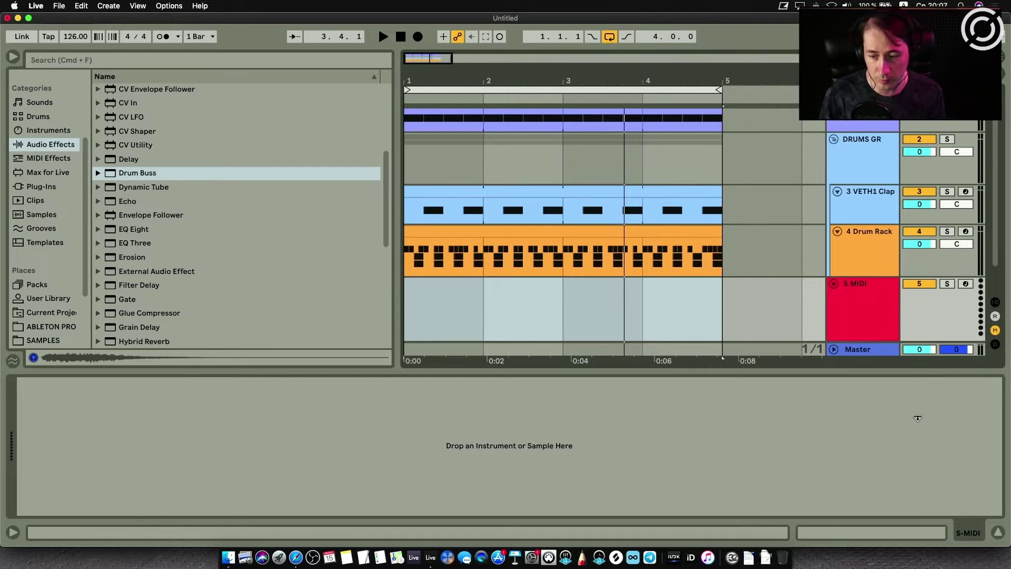
{"action": "left_click", "coordinate": [49, 130]}
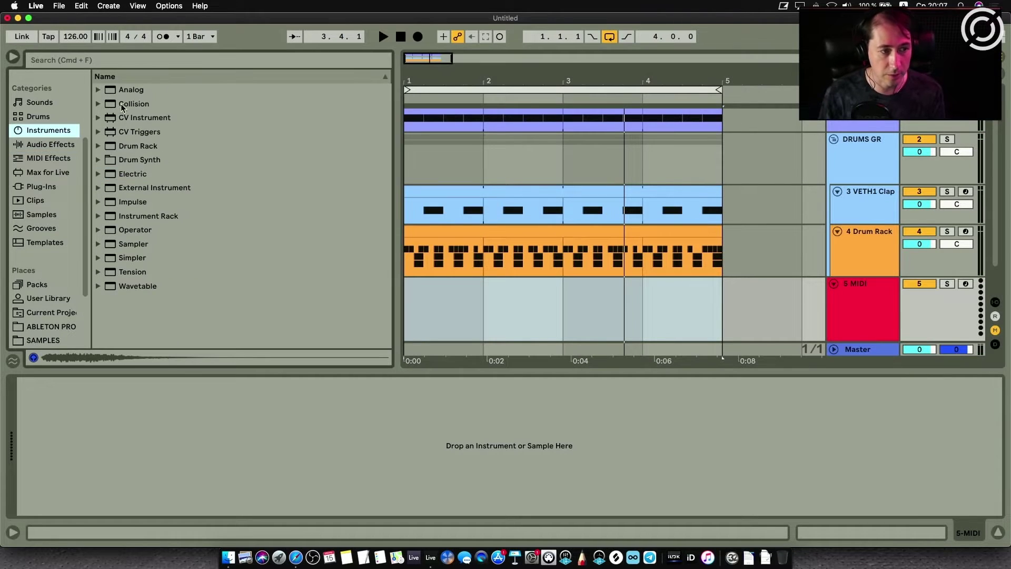
{"action": "left_click", "coordinate": [102, 92]}
{"action": "left_click", "coordinate": [109, 119]}
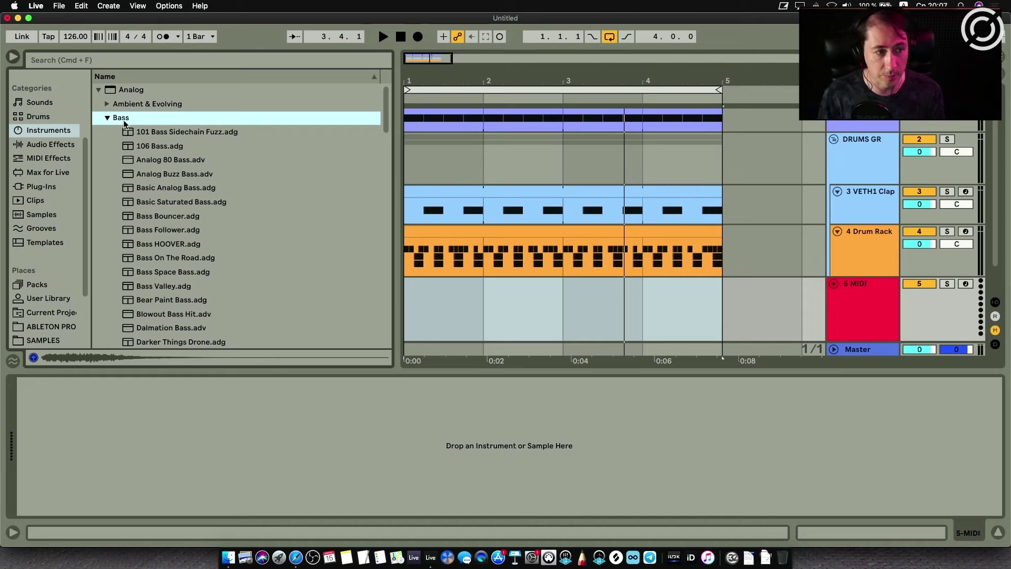
{"action": "scroll", "coordinate": [187, 232], "scroll_direction": "down", "scroll_amount": 15}
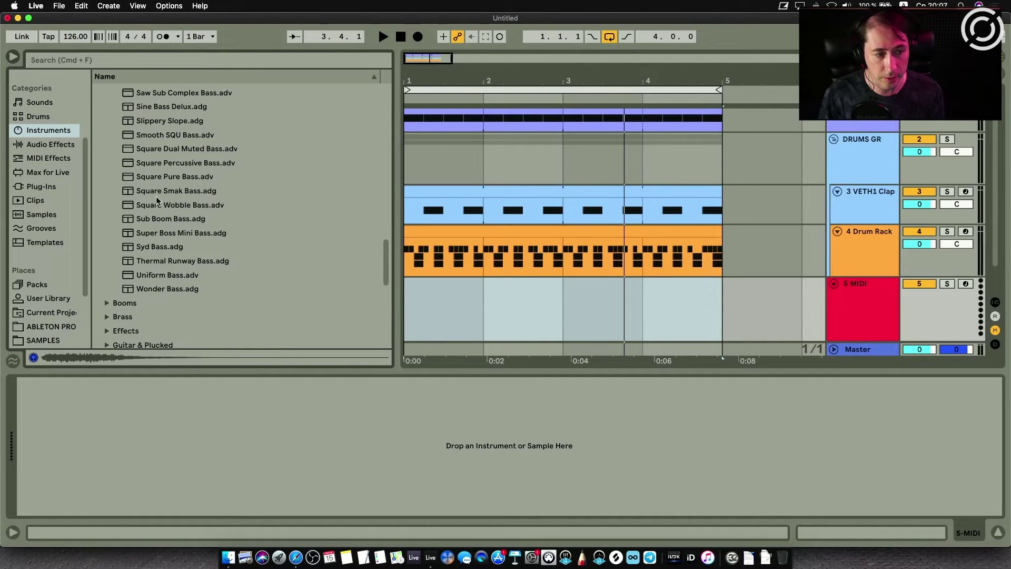
{"action": "left_click", "coordinate": [166, 177]}
{"action": "left_click_drag", "start_coordinate": [173, 374], "coordinate": [127, 442]}
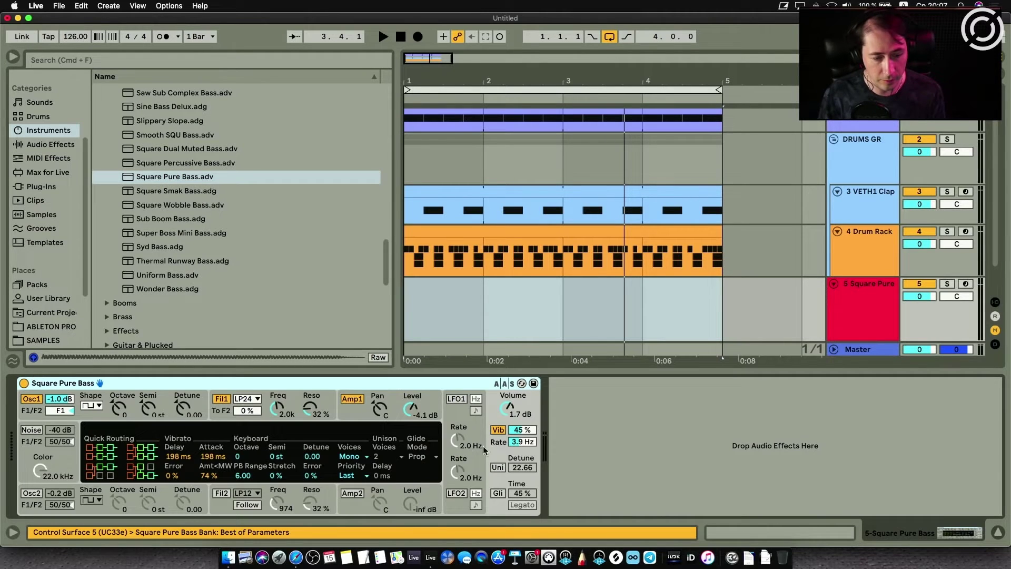
{"action": "left_click_drag", "start_coordinate": [279, 416], "coordinate": [279, 443]}
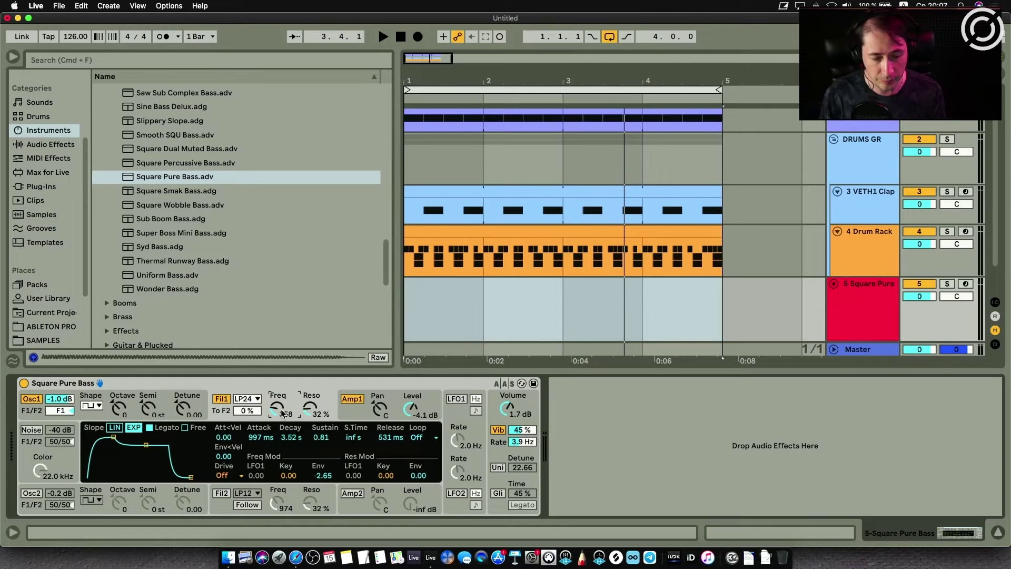
Create a one-bar clip on the bass track, shorten its loop to 0.2.0, and draw a C1 note from 1.1.1 to 1.1.4.
{"action": "double_click", "coordinate": [453, 286]}
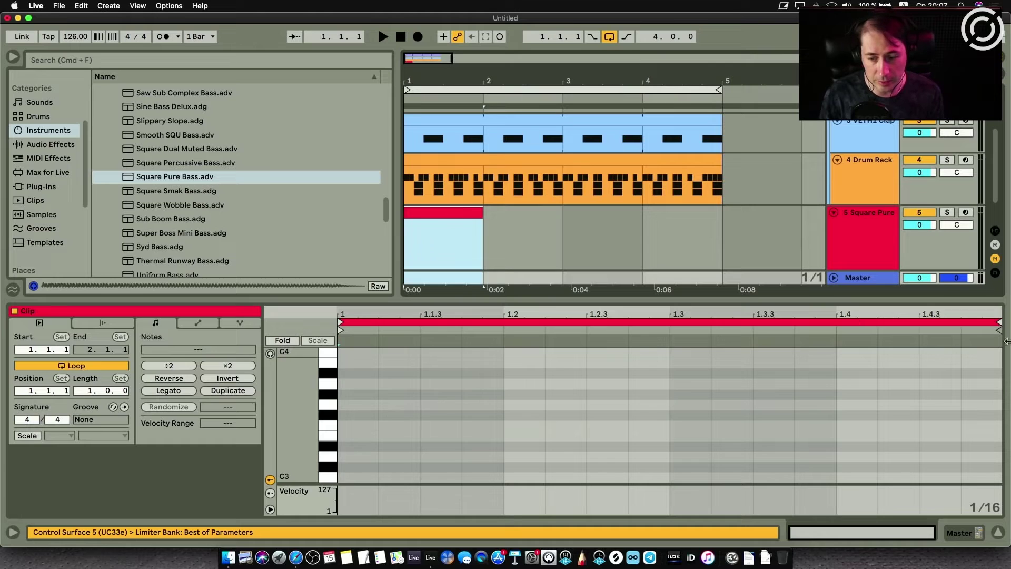
{"action": "mouse_move", "coordinate": [995, 324]}
{"action": "left_mouse_down"}
{"action": "mouse_move", "coordinate": [332, 323]}
{"action": "mouse_move", "coordinate": [670, 323]}
{"action": "left_mouse_up"}
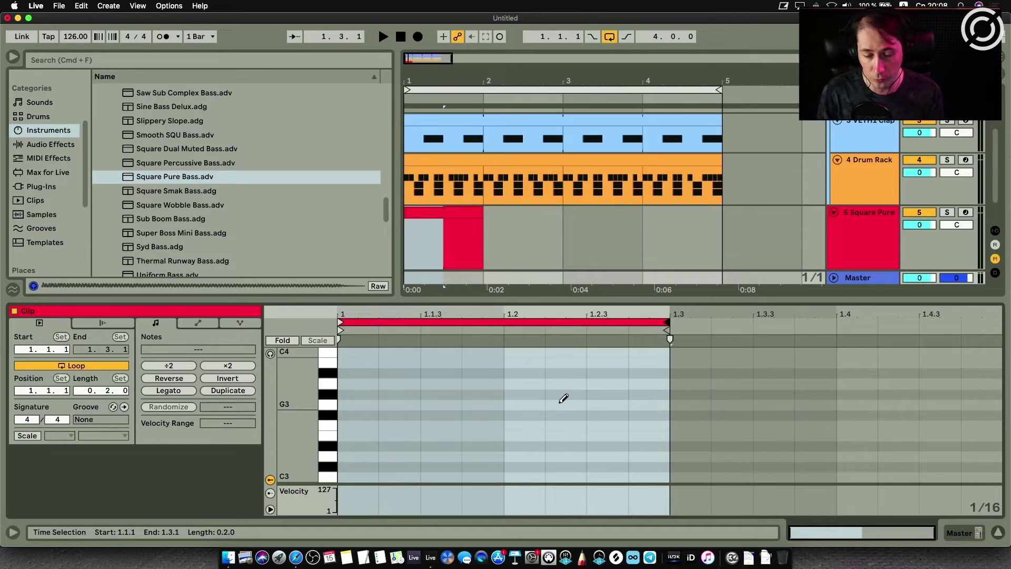
{"action": "scroll", "coordinate": [563, 398], "scroll_direction": "down", "scroll_amount": 2}
{"action": "scroll", "coordinate": [563, 395], "scroll_direction": "down", "scroll_amount": 8}
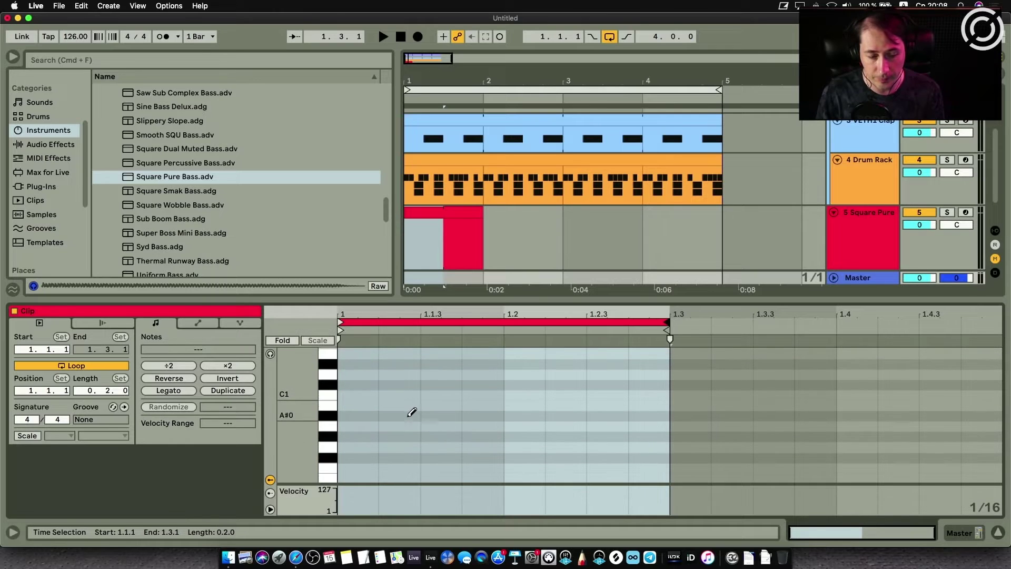
{"action": "left_click", "coordinate": [376, 394]}
{"action": "left_click_drag", "start_coordinate": [375, 395], "coordinate": [461, 395]}
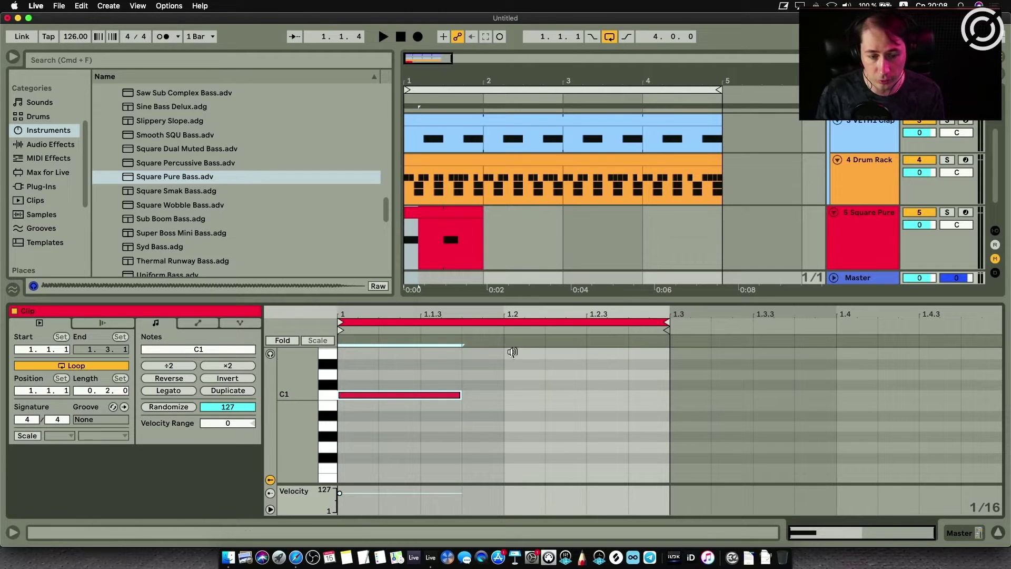
Add a sixteenth D1 note at 1.1.4 and a sixteenth A1 note at 1.2.3 to the bass clip.
{"action": "double_click", "coordinate": [477, 375]}
{"action": "scroll", "coordinate": [516, 403], "scroll_direction": "up", "scroll_amount": 3}
{"action": "scroll", "coordinate": [518, 408], "scroll_direction": "down", "scroll_amount": 2}
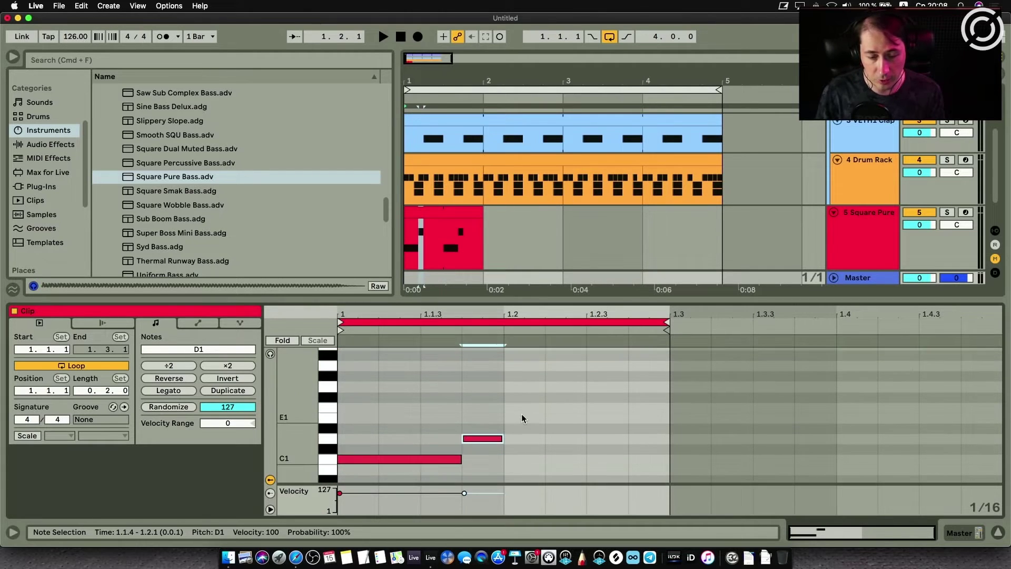
{"action": "double_click", "coordinate": [565, 364]}
{"action": "left_click_drag", "start_coordinate": [565, 364], "coordinate": [616, 367]}
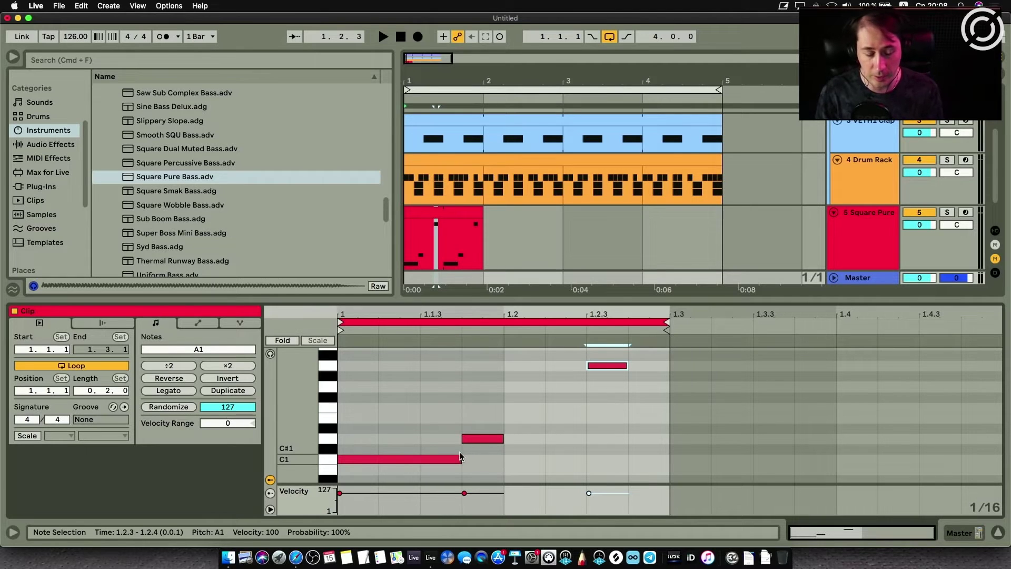
Play the loop and extend the bass clip to the end of bar 4.
{"action": "key", "text": "space"}
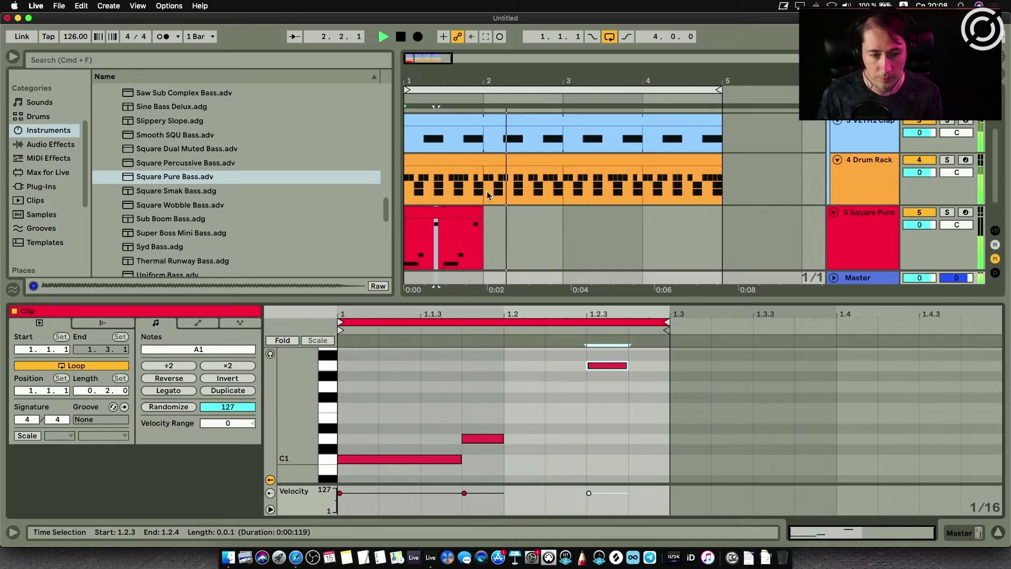
{"action": "left_click_drag", "start_coordinate": [485, 210], "coordinate": [722, 242]}
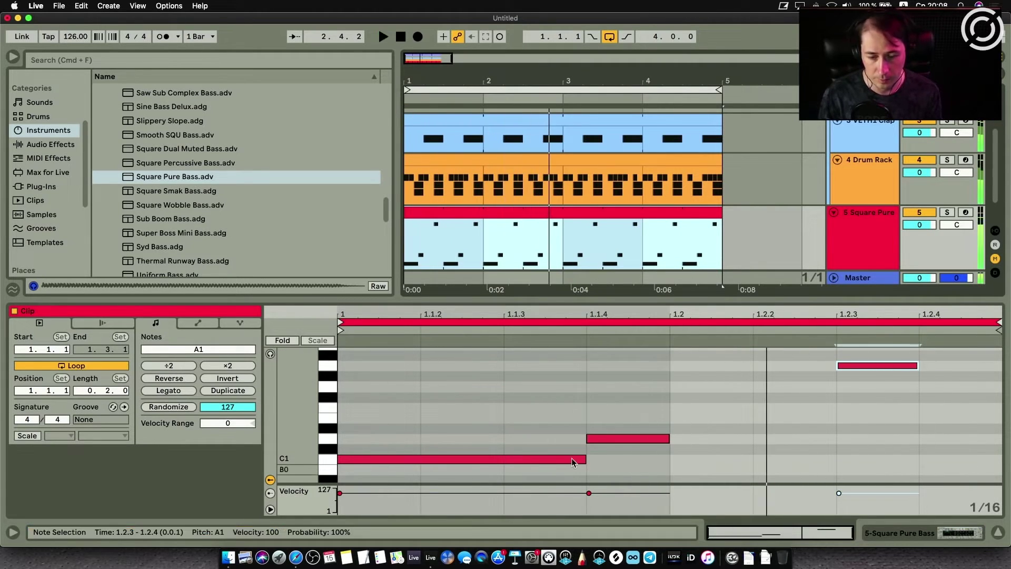
{"action": "key", "text": "space"}
Rearrange the bass notes to A1 from 1.1.2 to 1.1.4, F1 at 1.2 and D1 at 1.2.2, and play them.
{"action": "left_click_drag", "start_coordinate": [621, 435], "coordinate": [706, 404]}
{"action": "left_click_drag", "start_coordinate": [839, 368], "coordinate": [756, 440]}
{"action": "left_click_drag", "start_coordinate": [466, 458], "coordinate": [562, 400]}
{"action": "left_click_drag", "start_coordinate": [667, 399], "coordinate": [586, 399]}
{"action": "left_click_drag", "start_coordinate": [297, 410], "coordinate": [305, 413]}
{"action": "scroll", "coordinate": [304, 411], "scroll_direction": "down", "scroll_amount": 4}
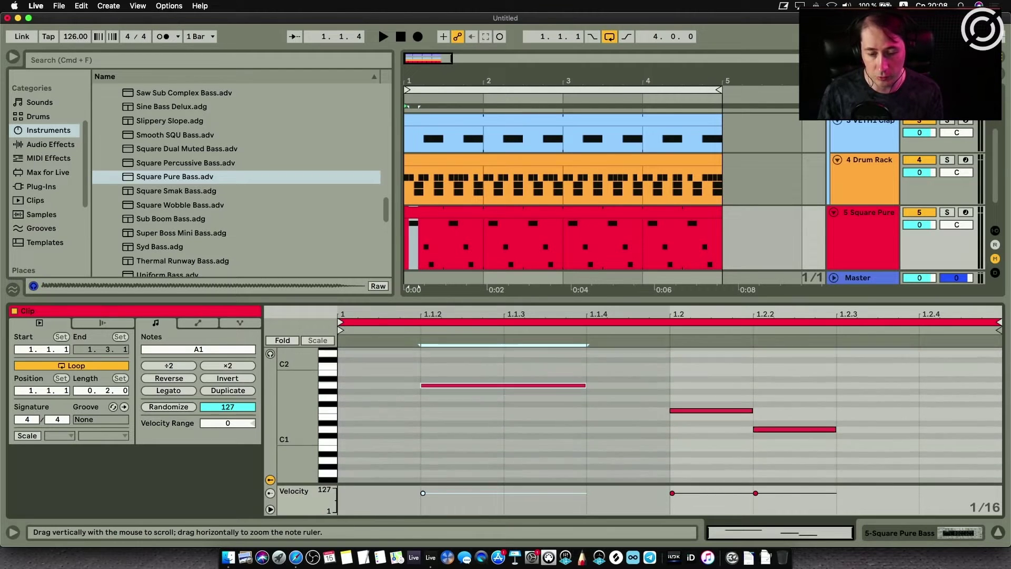
{"action": "key", "text": "space"}
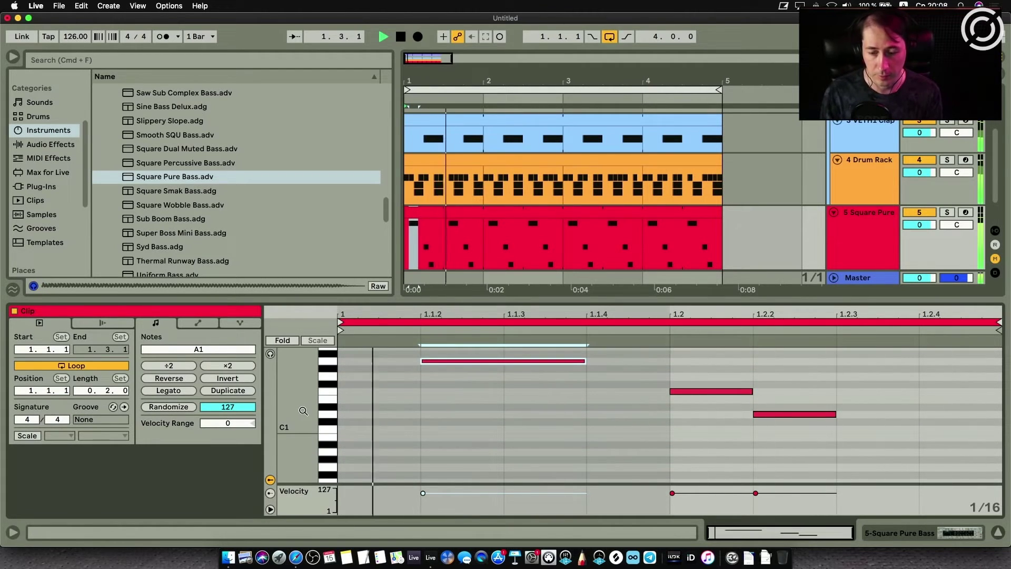
{"action": "key", "text": "space"}
Lower the D1 note at 1.2.2 to A0, add an A0 at 1.2.4, delete the F1 note and play the loop.
{"action": "left_click_drag", "start_coordinate": [806, 412], "coordinate": [807, 452]}
{"action": "left_click", "coordinate": [946, 453]}
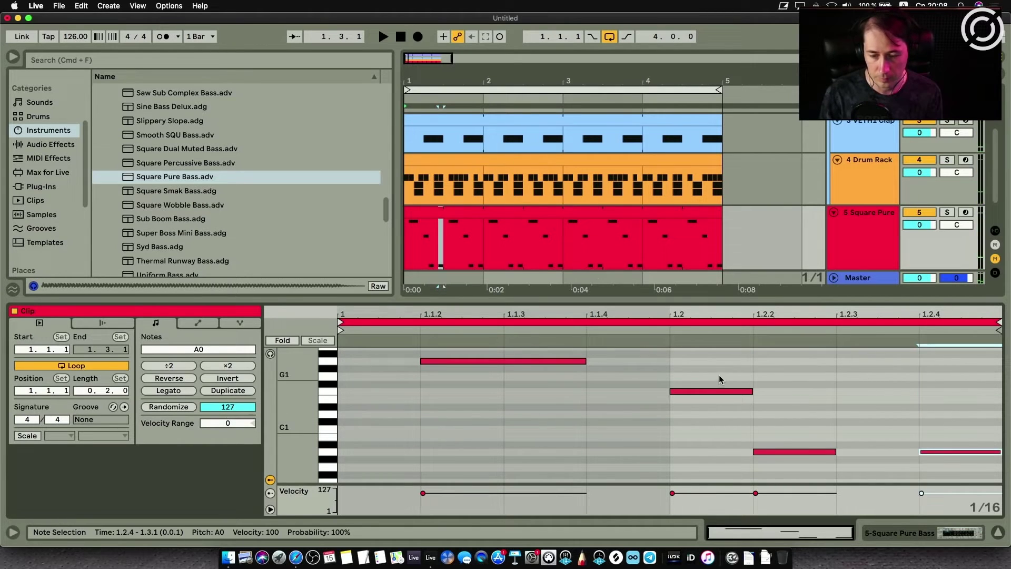
{"action": "key", "text": "super+v"}
{"action": "left_click", "coordinate": [718, 390]}
{"action": "key", "text": "Delete"}
{"action": "key", "text": "space"}
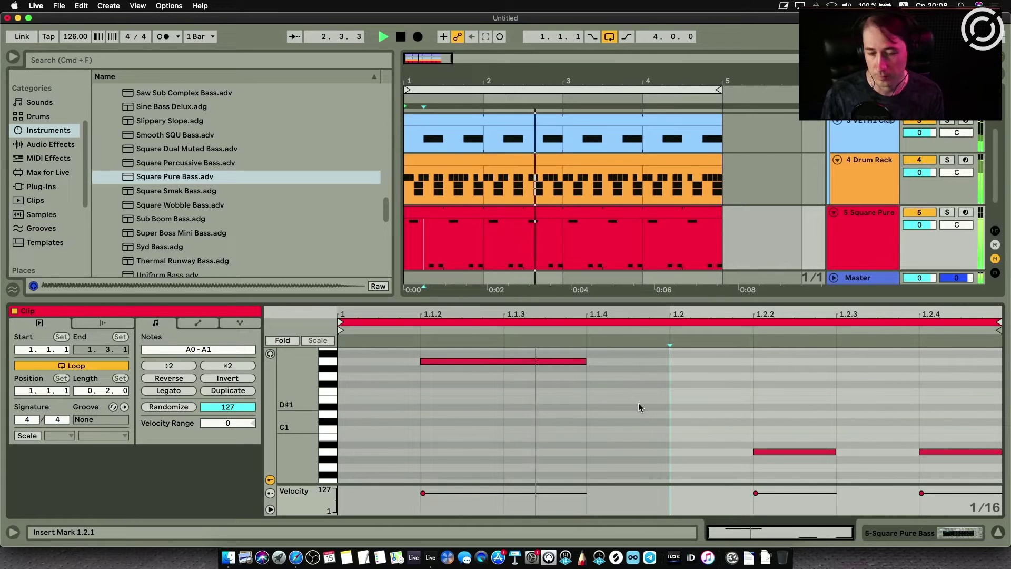
Move the A1 note to start at 1.1.3 and add a C1 note from 1.1.1 to 1.1.3.
{"action": "left_click", "coordinate": [532, 362]}
{"action": "left_click_drag", "start_coordinate": [532, 359], "coordinate": [655, 365]}
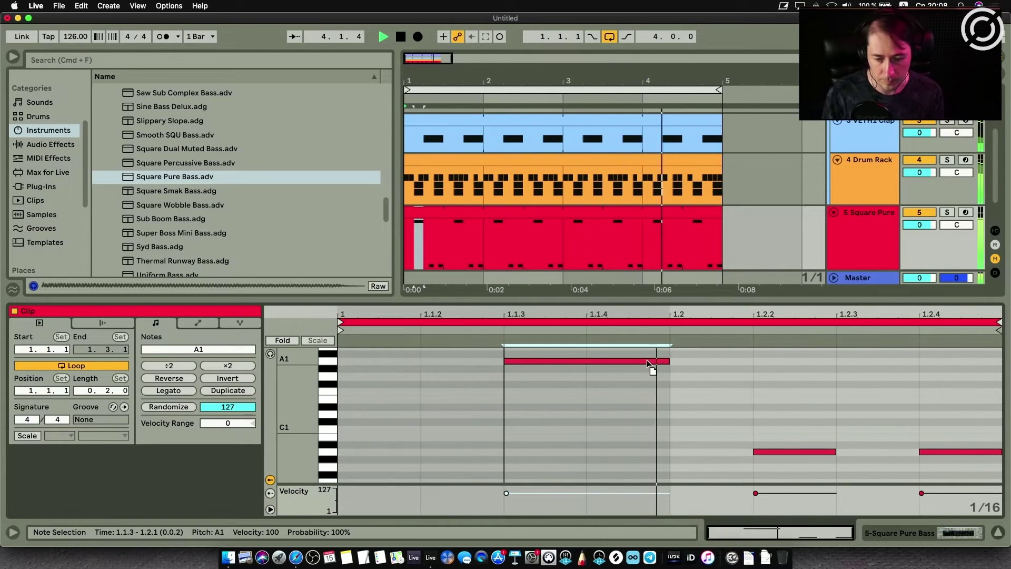
{"action": "double_click", "coordinate": [449, 451]}
{"action": "left_click_drag", "start_coordinate": [454, 452], "coordinate": [492, 429]}
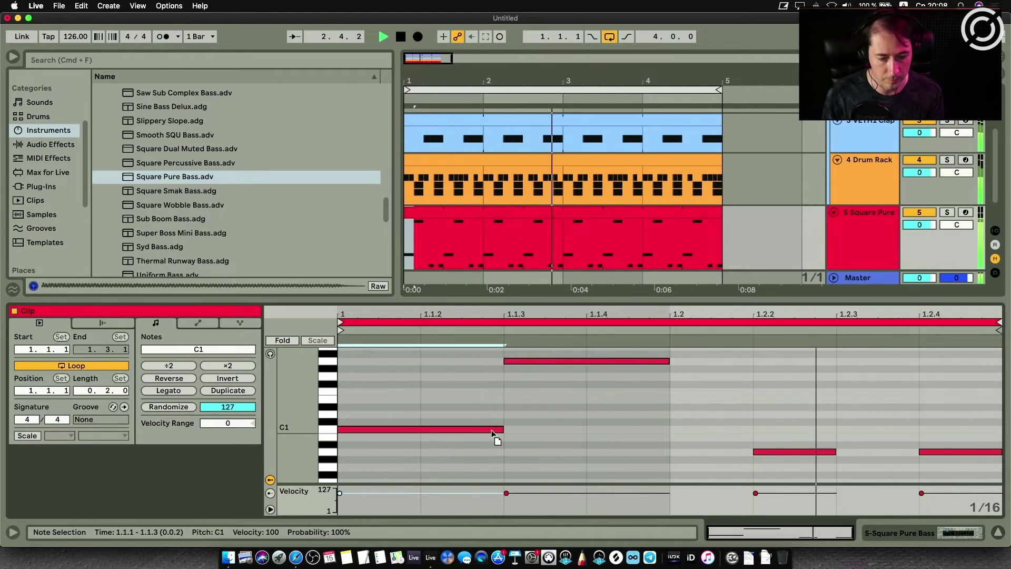
Move the A1 note to D1 at 1.1.4, shorten it to a sixteenth, and move the A0 at 1.2.2 to C1 at 1.2.3.
{"action": "left_click_drag", "start_coordinate": [536, 361], "coordinate": [662, 412]}
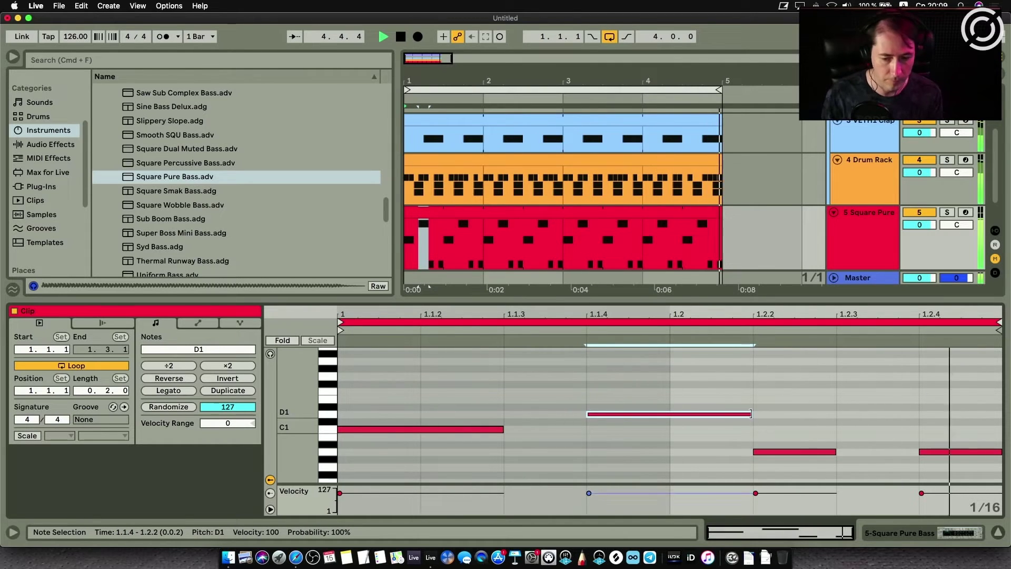
{"action": "left_click_drag", "start_coordinate": [752, 415], "coordinate": [670, 415]}
{"action": "left_click_drag", "start_coordinate": [775, 452], "coordinate": [858, 436]}
Set the bass synth's Filter 1 resonance to 46 %, and play the loop with the bass track unsoloed.
{"action": "key", "text": "shift+Tab"}
{"action": "key", "text": "space"}
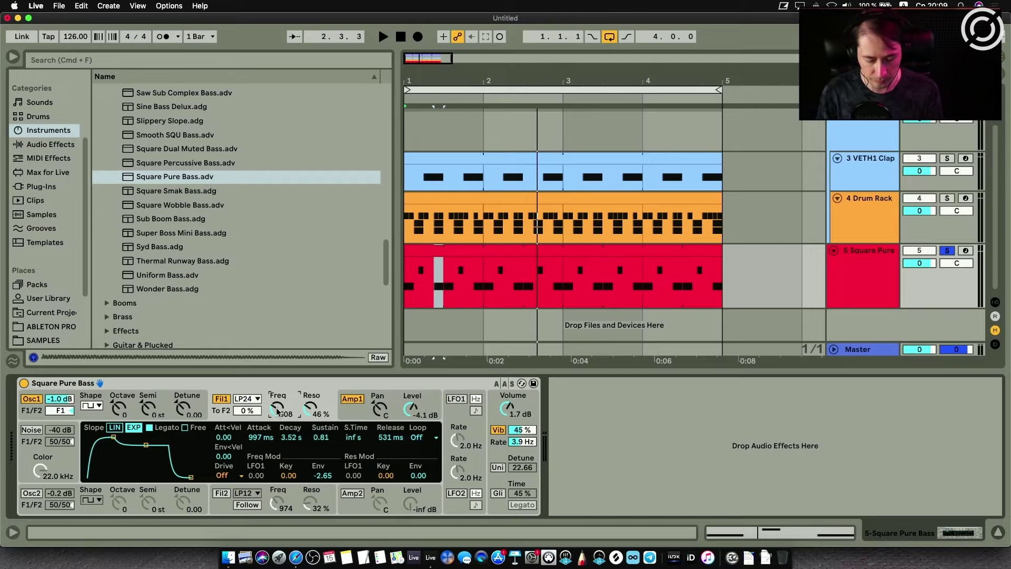
{"action": "left_click", "coordinate": [947, 251]}
{"action": "key", "text": "space"}
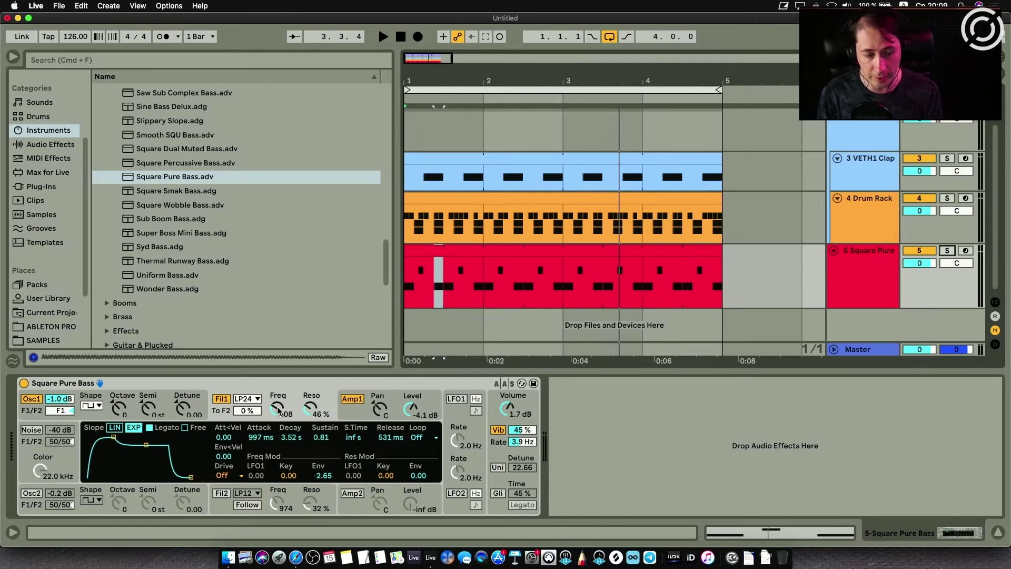
Set the bass synth's Filter 1 frequency to 235, switch Osc1 to a sawtooth shape, and audition the loop.
{"action": "left_click_drag", "start_coordinate": [275, 410], "coordinate": [275, 427]}
{"action": "left_click", "coordinate": [89, 405]}
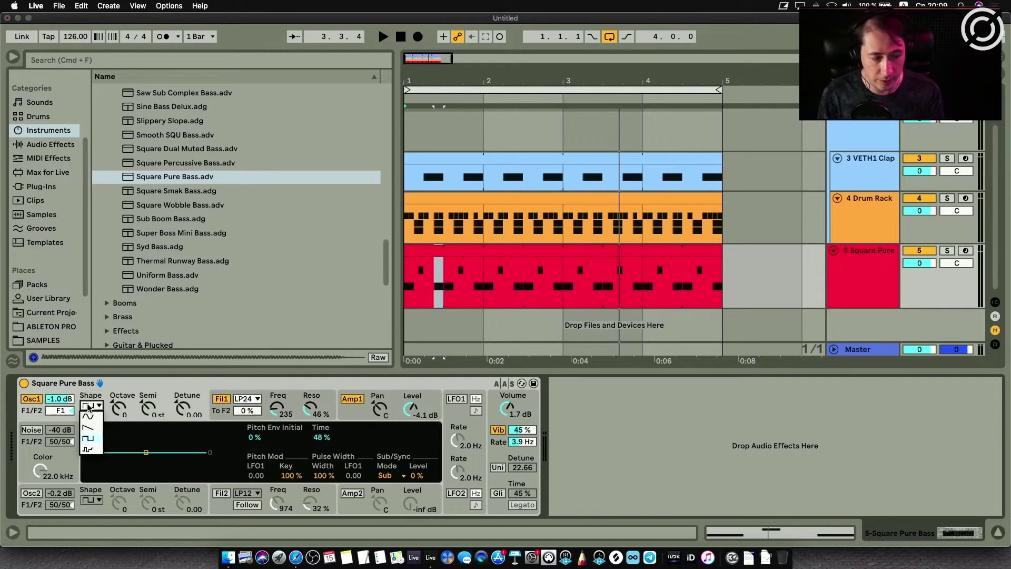
{"action": "left_click", "coordinate": [89, 427]}
{"action": "key", "text": "space"}
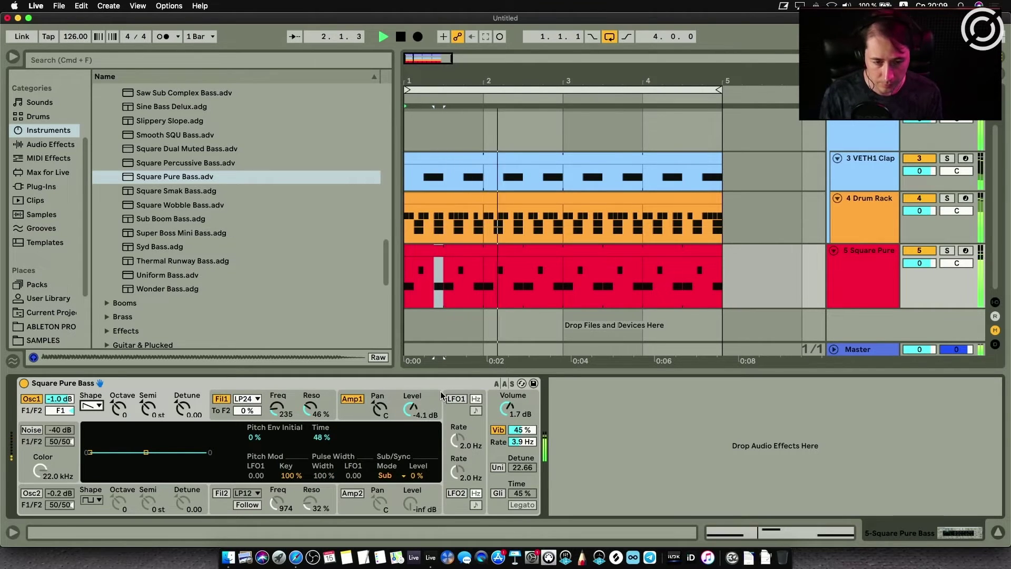
{"action": "key", "text": "space"}
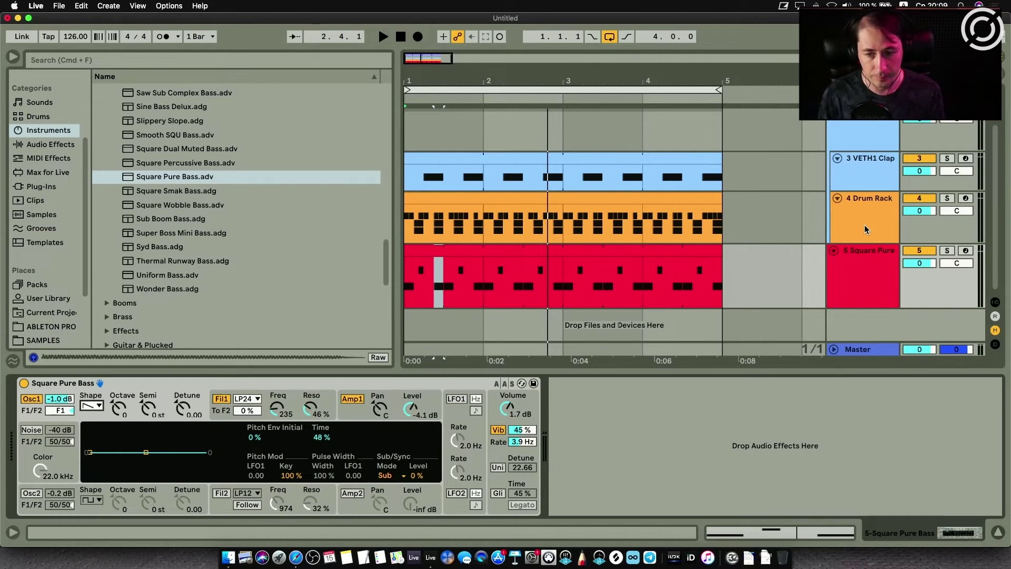
Add a Reverb after Drum Buss on the DRUMS GR track, with Size at 0.97.
{"action": "left_click", "coordinate": [864, 225]}
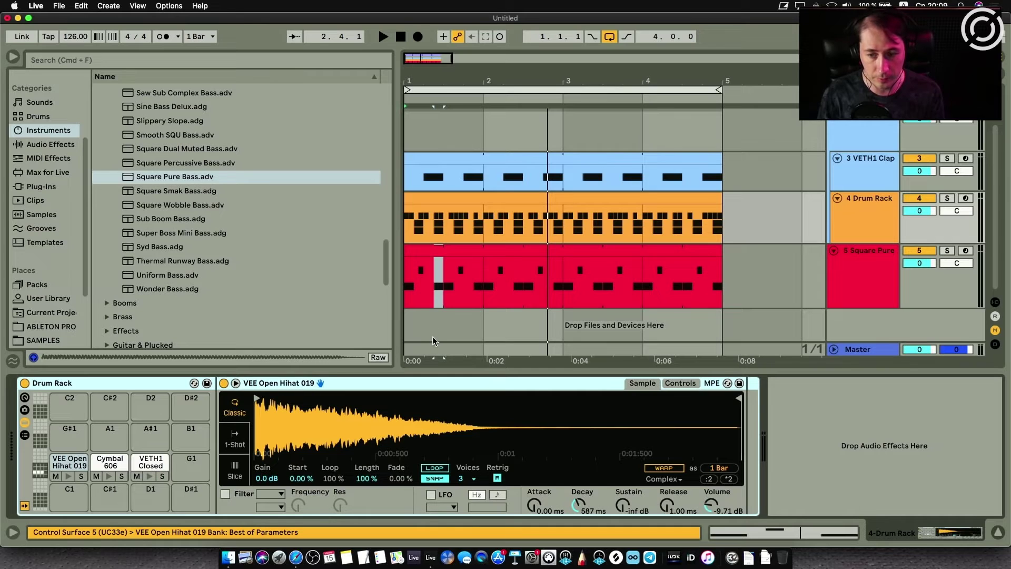
{"action": "left_click", "coordinate": [863, 173]}
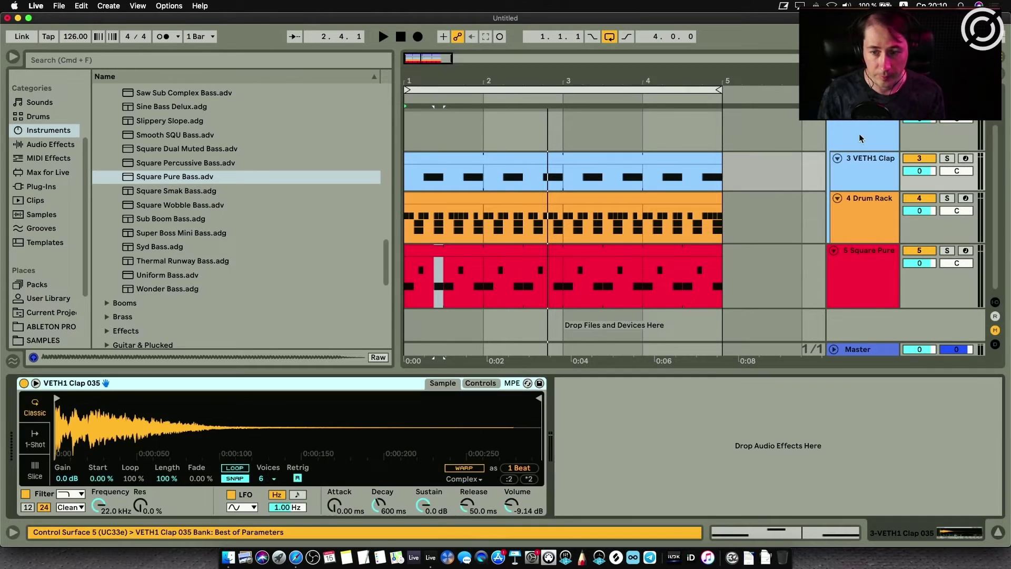
{"action": "left_click", "coordinate": [859, 139]}
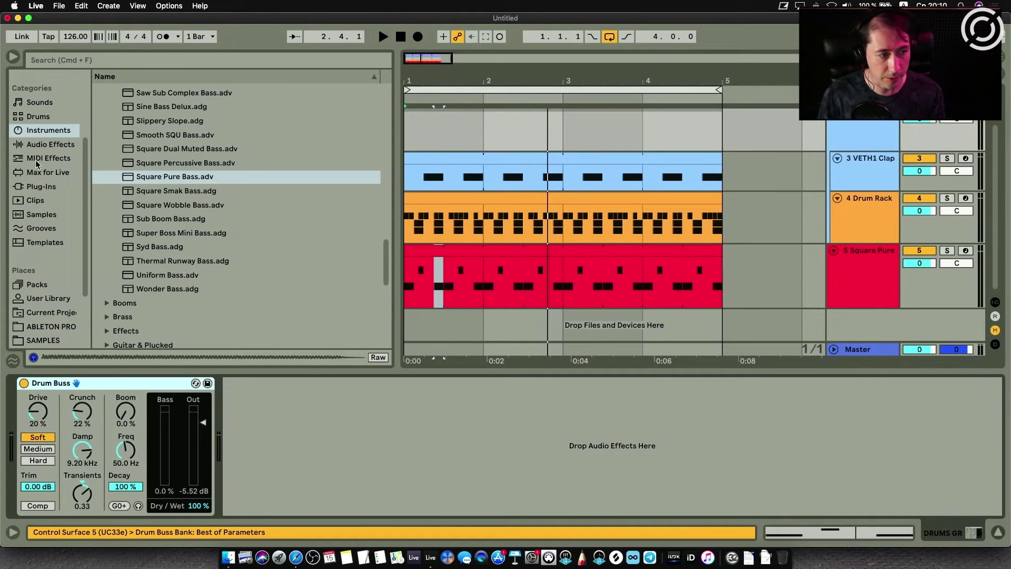
{"action": "left_click", "coordinate": [51, 146]}
{"action": "scroll", "coordinate": [138, 263], "scroll_direction": "down", "scroll_amount": 8}
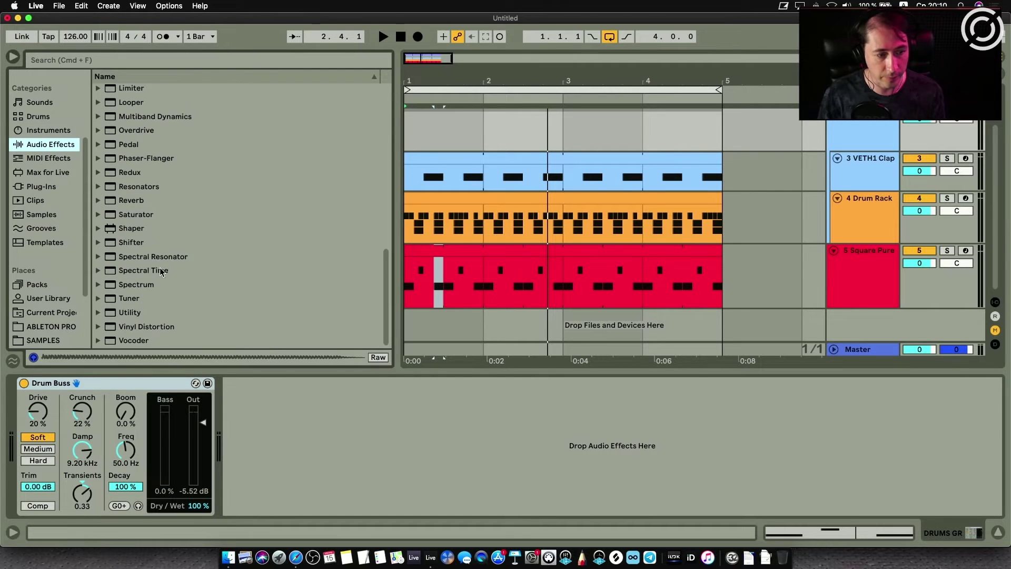
{"action": "scroll", "coordinate": [138, 266], "scroll_direction": "up", "scroll_amount": 2}
{"action": "double_click", "coordinate": [132, 256]}
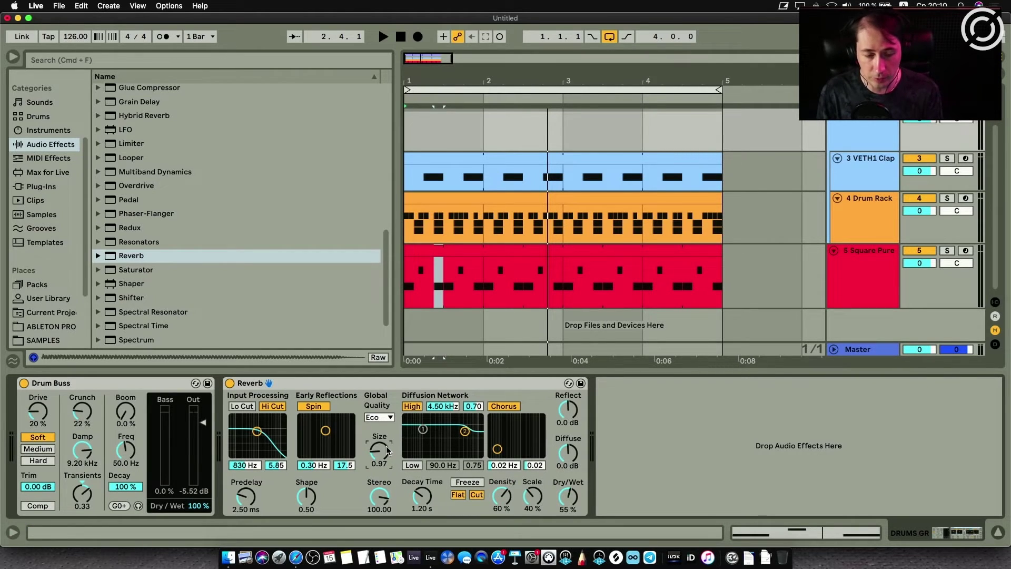
Enable the Reverb's Lo Cut, set its input filter to 3.95 kHz and 6.88, Decay Time to 517 ms and Dry/Wet to 27 %.
{"action": "left_click_drag", "start_coordinate": [257, 430], "coordinate": [267, 429]}
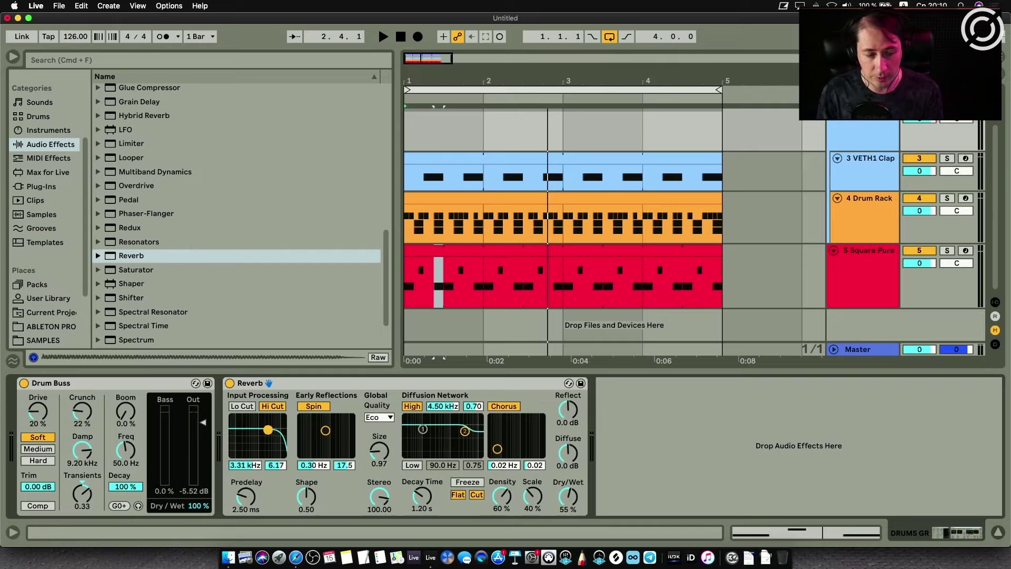
{"action": "left_click", "coordinate": [242, 406]}
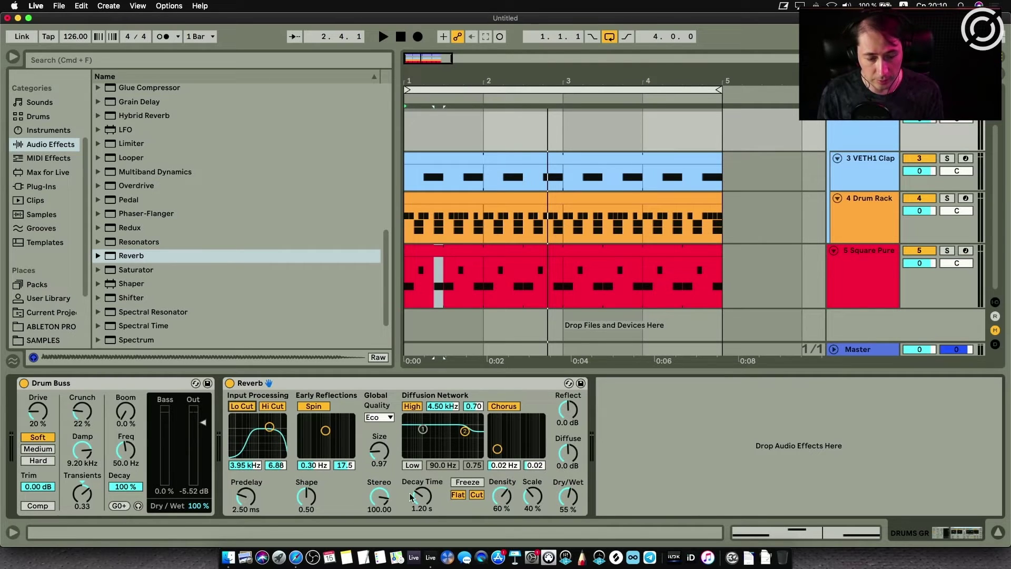
{"action": "left_click_drag", "start_coordinate": [421, 495], "coordinate": [421, 507]}
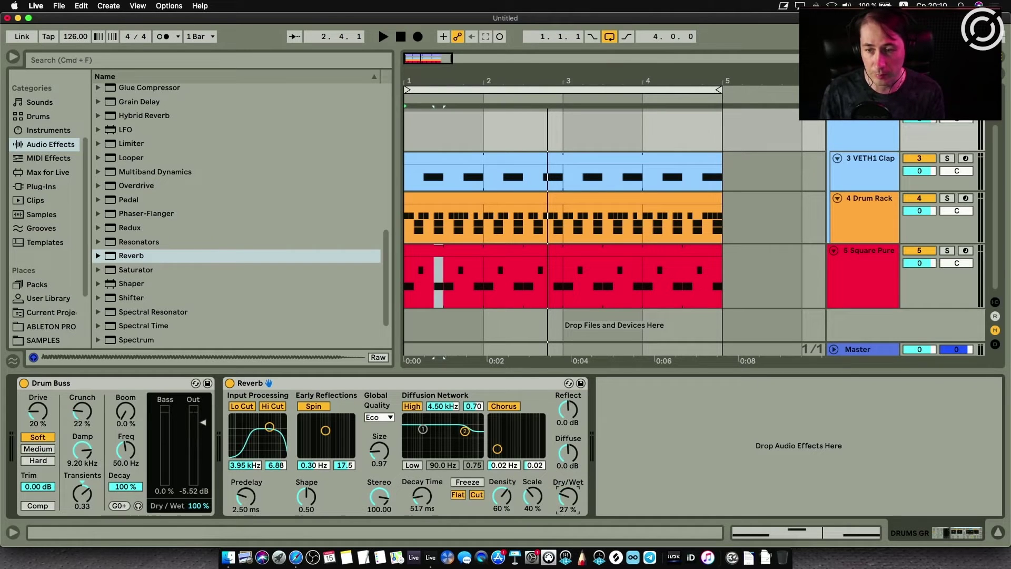
Lower the DRUMS GR Reverb's Dry/Wet to 14 % while auditioning the loop, and fold the drum group.
{"action": "key", "text": "space"}
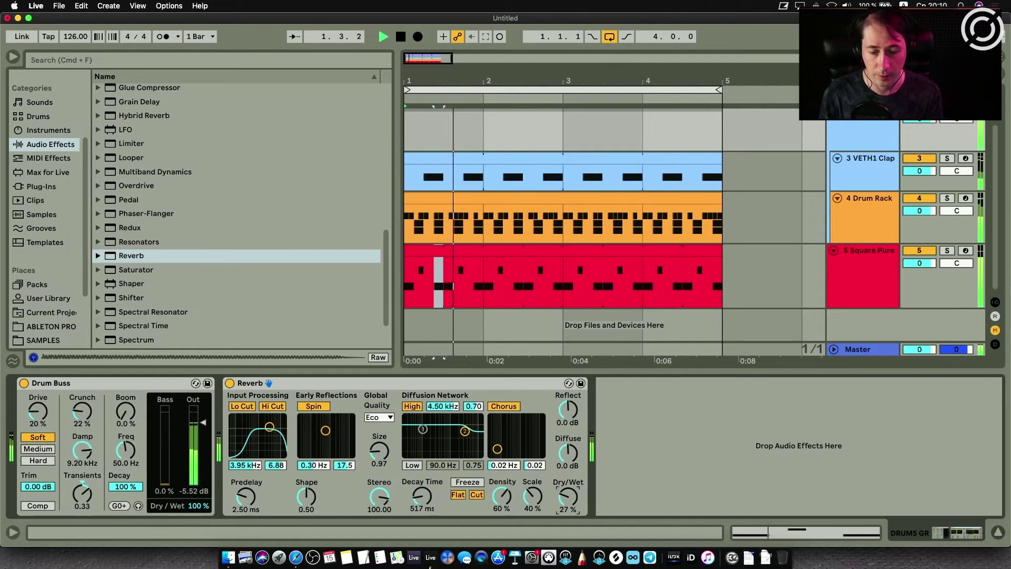
{"action": "left_click_drag", "start_coordinate": [567, 496], "coordinate": [567, 506]}
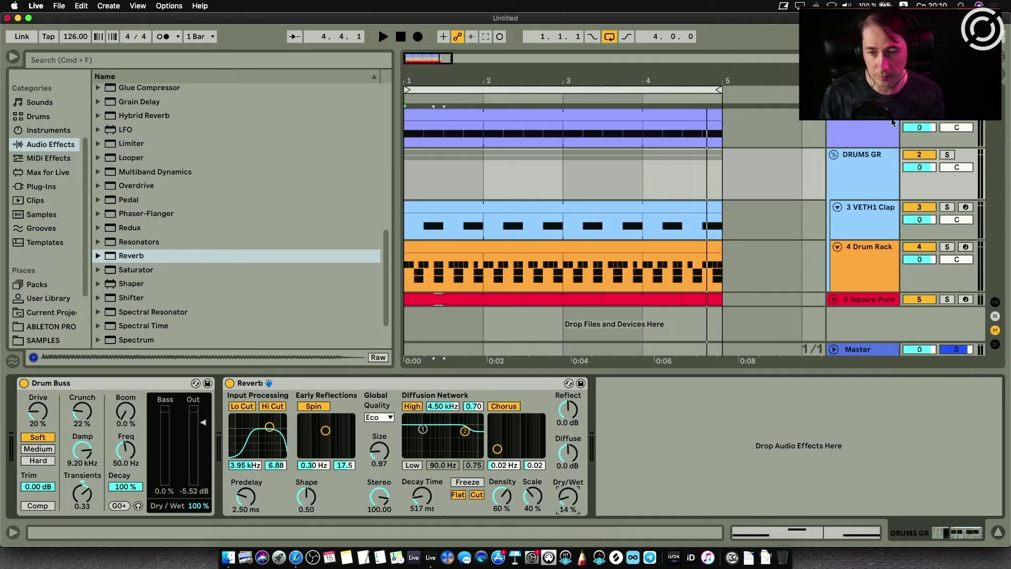
{"action": "left_click", "coordinate": [834, 155]}
{"action": "scroll", "coordinate": [849, 161], "scroll_direction": "down", "scroll_amount": 2}
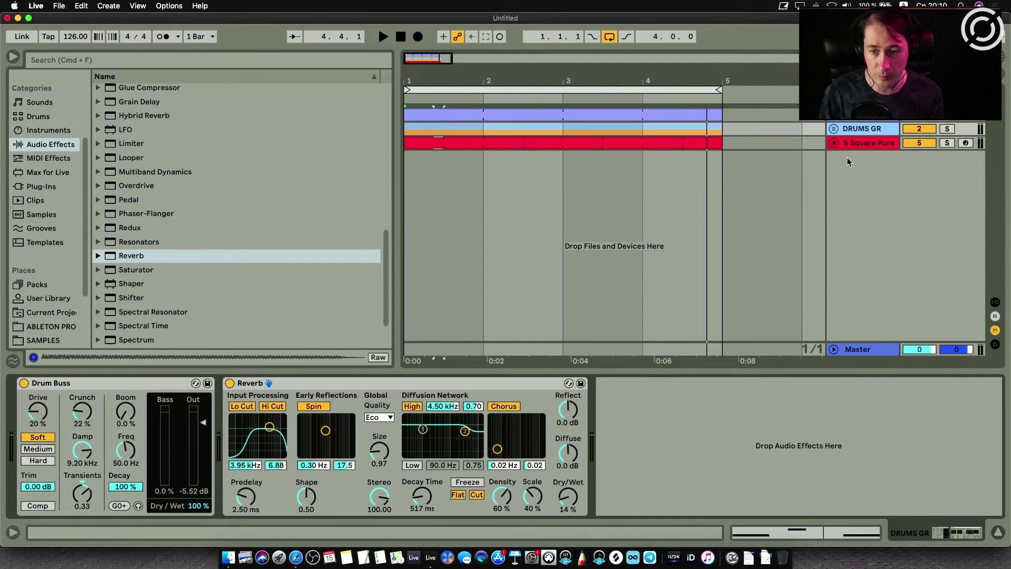
Insert a new MIDI track below the bass track and color it bright green.
{"action": "right_click", "coordinate": [848, 162]}
{"action": "left_click", "coordinate": [871, 180]}
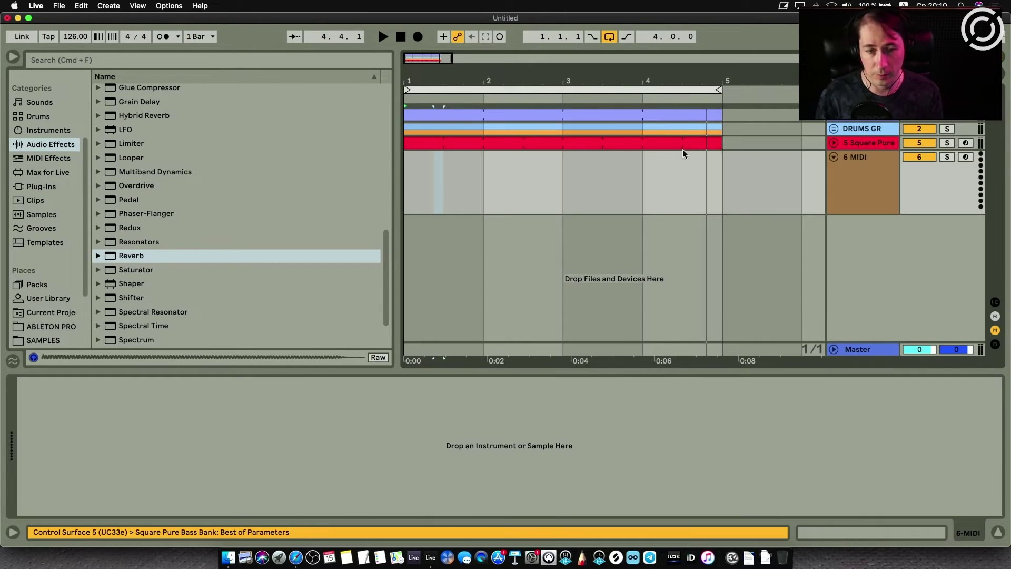
{"action": "right_click", "coordinate": [845, 175]}
{"action": "left_click", "coordinate": [749, 423]}
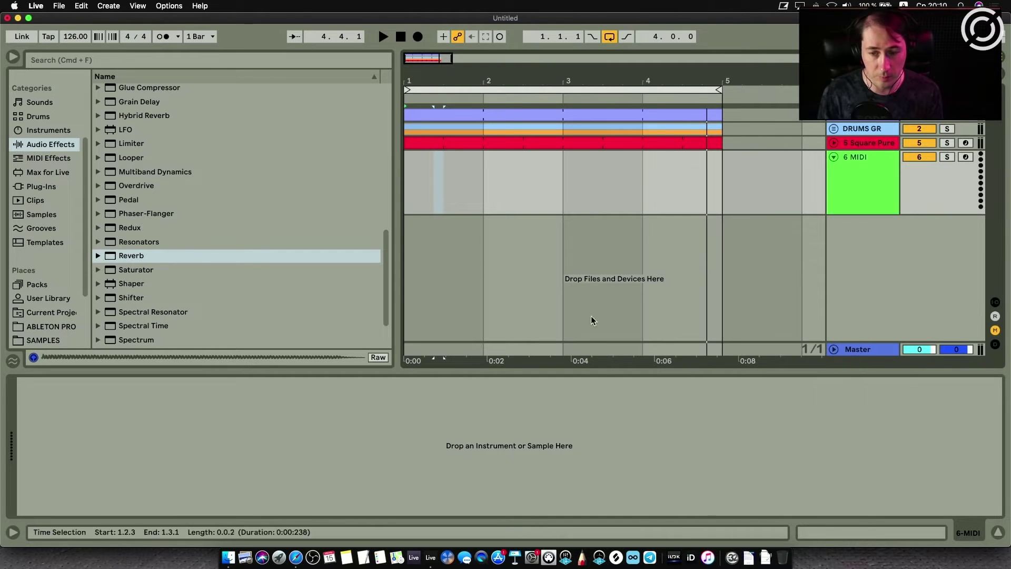
Load Voice In My Mind VOCAL WET.wav from the AUDIO SCHOOL Vocal folder into a Simpler on the green track.
{"action": "scroll", "coordinate": [49, 267], "scroll_direction": "down", "scroll_amount": 3}
{"action": "scroll", "coordinate": [45, 285], "scroll_direction": "up", "scroll_amount": 3}
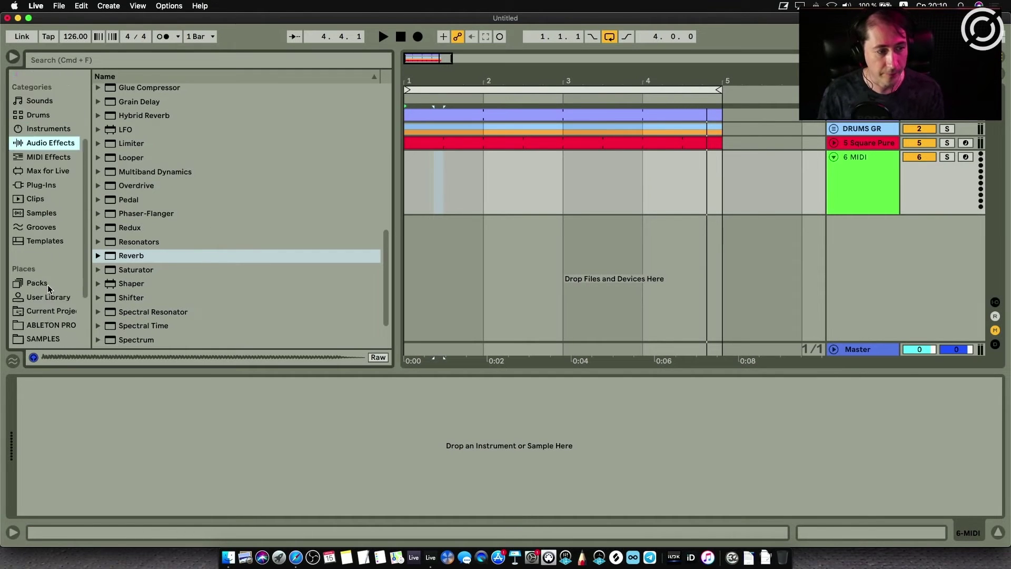
{"action": "scroll", "coordinate": [47, 284], "scroll_direction": "up", "scroll_amount": 2}
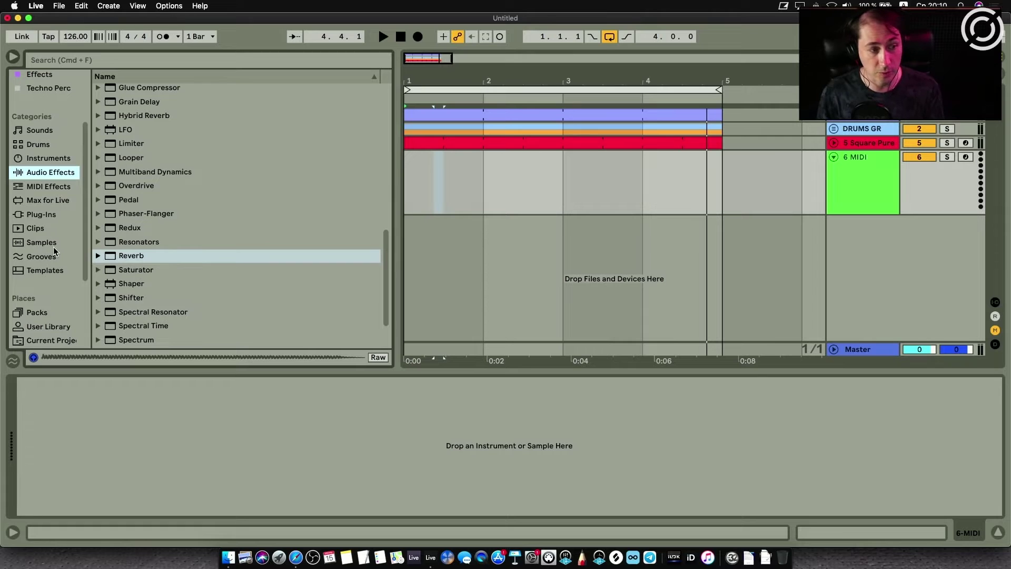
{"action": "scroll", "coordinate": [49, 248], "scroll_direction": "down", "scroll_amount": 4}
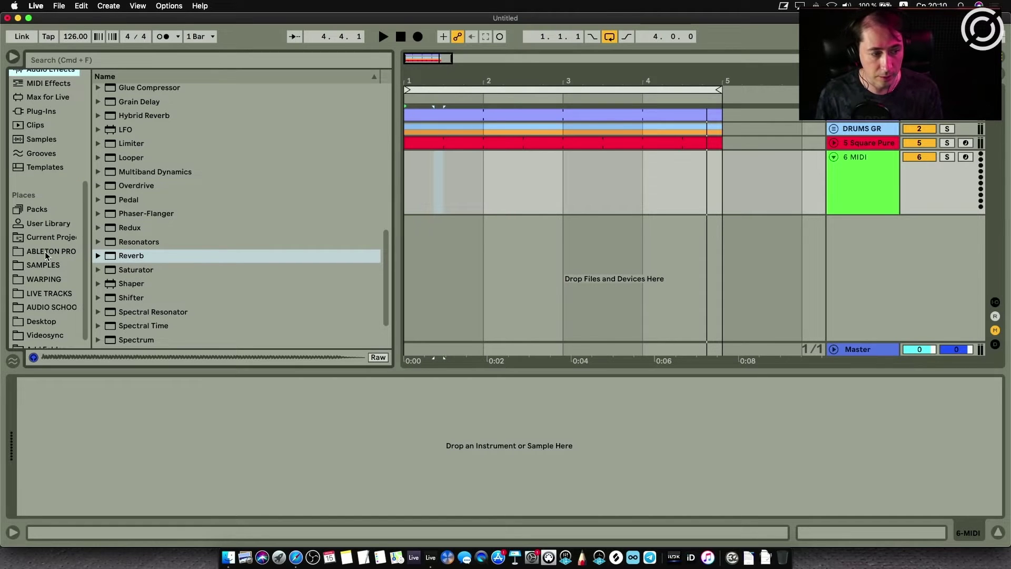
{"action": "left_click", "coordinate": [46, 252]}
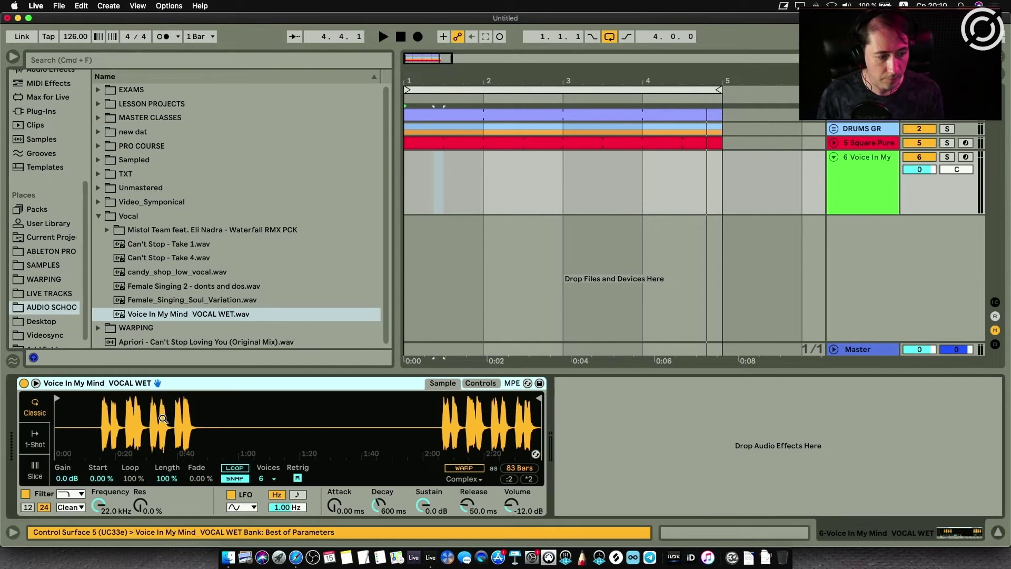
Switch the vocal Simpler to Slice mode, move its start to just before the first phrase, and set Sensitivity to 63 %.
{"action": "left_click", "coordinate": [35, 470]}
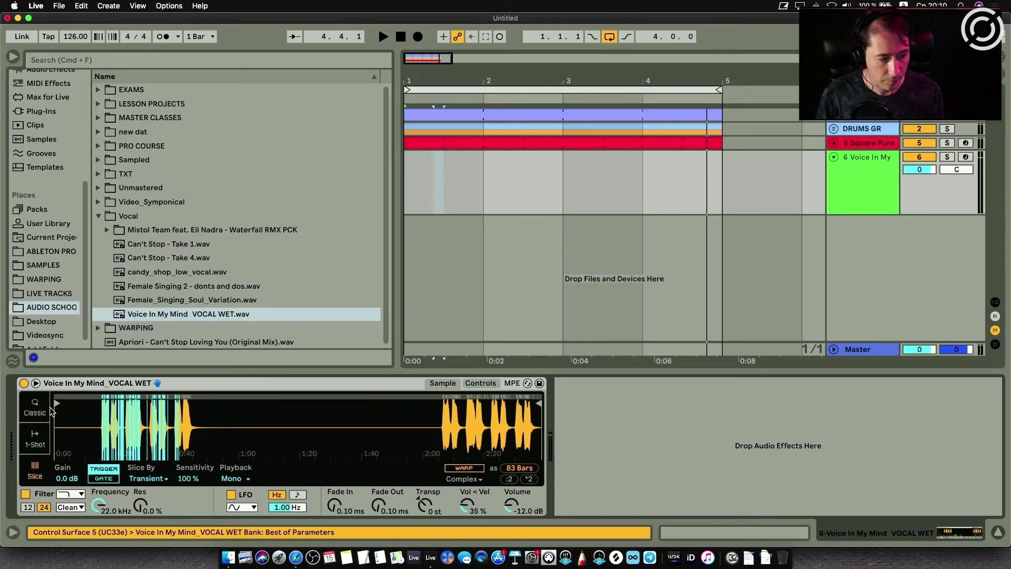
{"action": "mouse_move", "coordinate": [51, 411]}
{"action": "left_mouse_down"}
{"action": "mouse_move", "coordinate": [116, 423]}
{"action": "mouse_move", "coordinate": [108, 411]}
{"action": "left_mouse_up"}
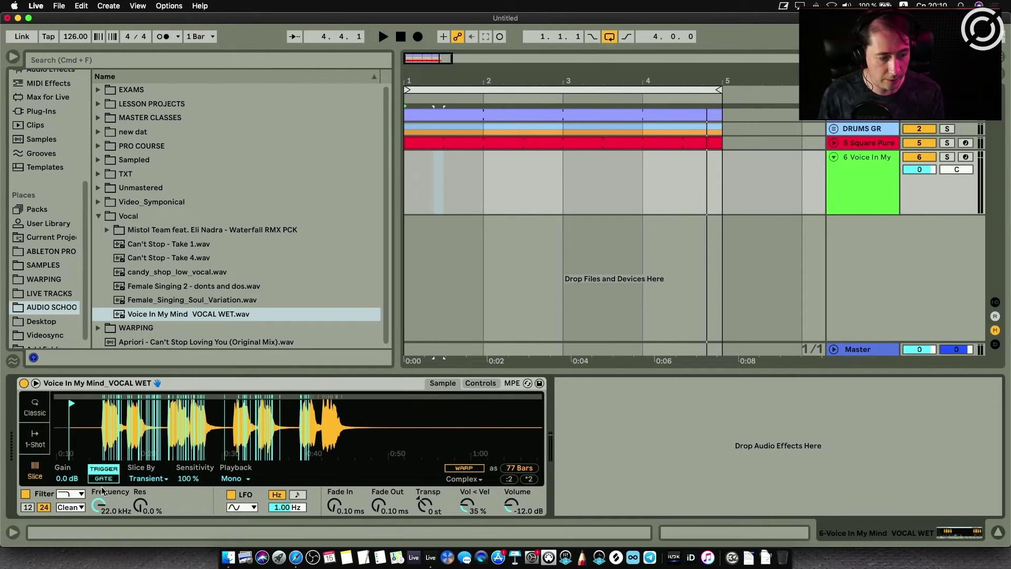
{"action": "mouse_move", "coordinate": [188, 478]}
{"action": "left_mouse_down"}
{"action": "mouse_move", "coordinate": [188, 489]}
{"action": "mouse_move", "coordinate": [180, 479]}
{"action": "left_mouse_up"}
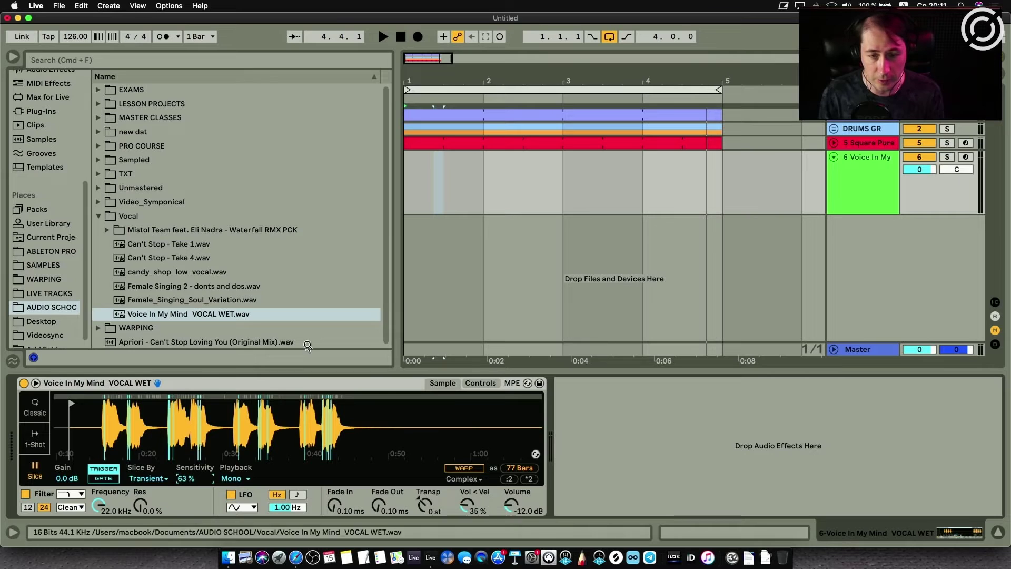
Create a one-bar MIDI clip at bar 1 on the vocal track with D3 at 1.1.1 and G3 at 1.1.4 and 1.2.3.
{"action": "left_click", "coordinate": [434, 162]}
{"action": "key", "text": "super+shift+m"}
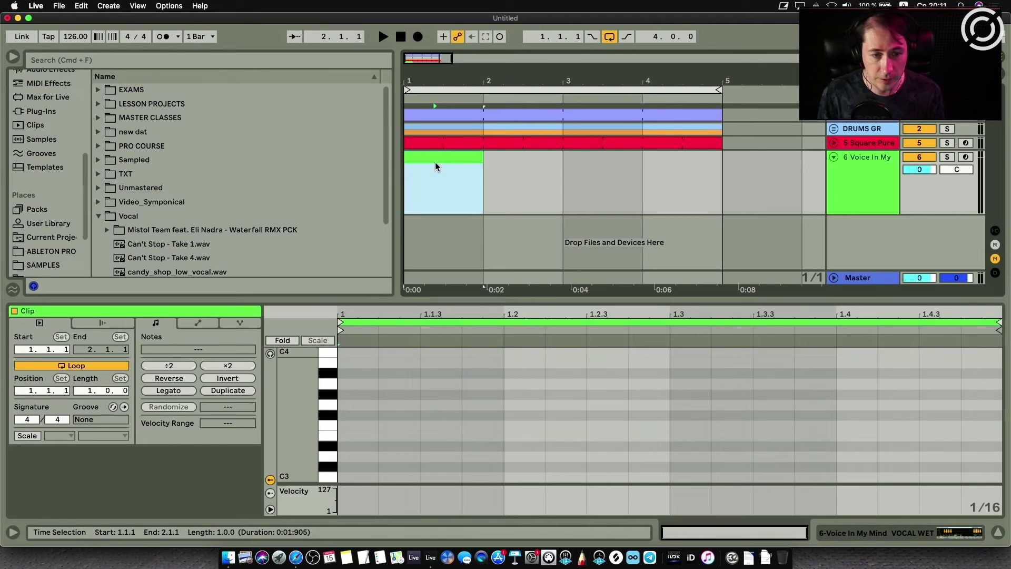
{"action": "double_click", "coordinate": [357, 454]}
{"action": "double_click", "coordinate": [479, 401]}
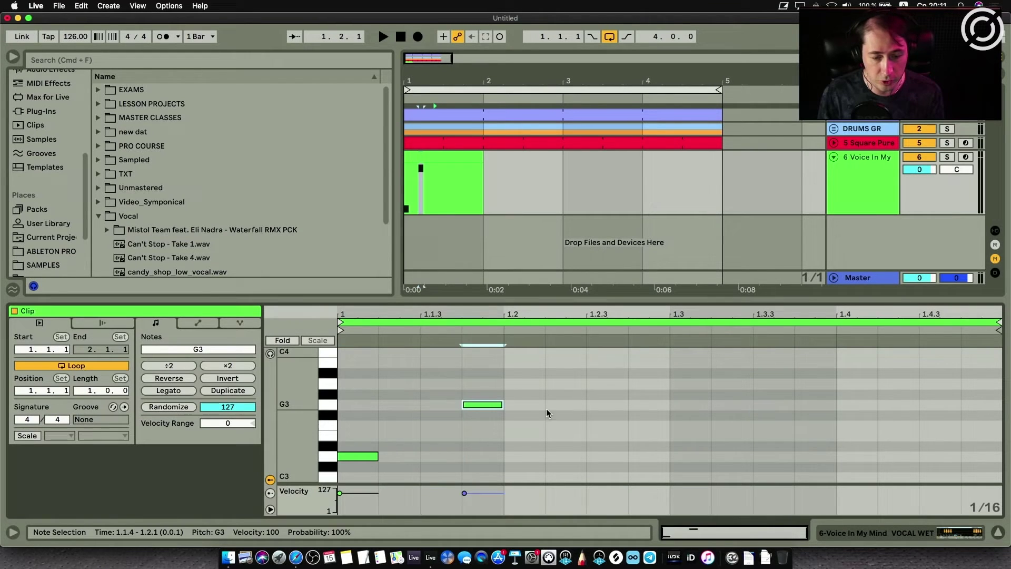
{"action": "double_click", "coordinate": [608, 405]}
{"action": "left_click_drag", "start_coordinate": [356, 420], "coordinate": [372, 484]}
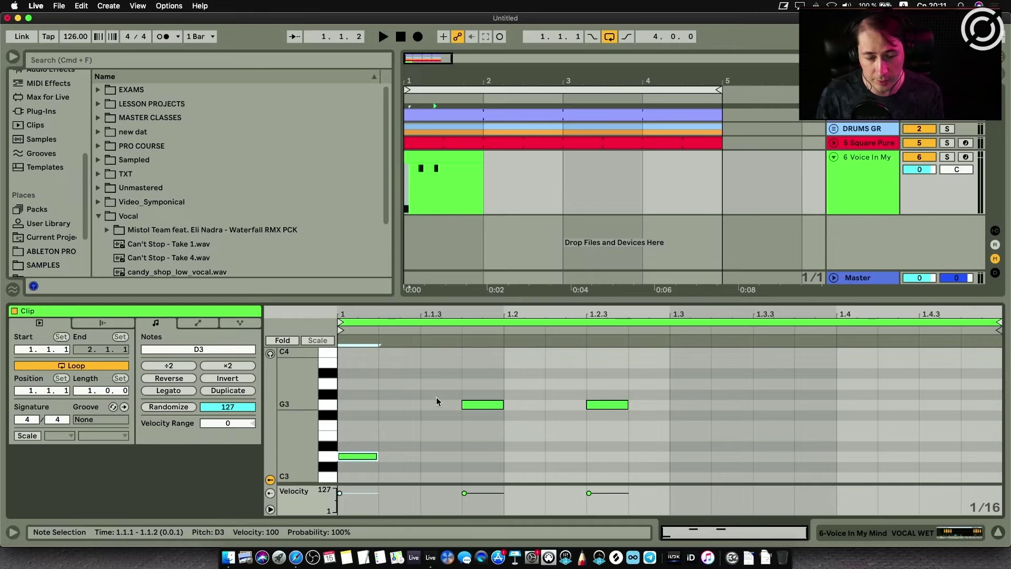
{"action": "left_click_drag", "start_coordinate": [475, 345], "coordinate": [486, 470]}
{"action": "left_click_drag", "start_coordinate": [611, 378], "coordinate": [611, 458]}
Add D3 at 1.2.4, F3 at 1.3.2, G3 at 1.3.4 and B3 at 1.4.3 to the vocal clip.
{"action": "double_click", "coordinate": [639, 456]}
{"action": "double_click", "coordinate": [728, 425]}
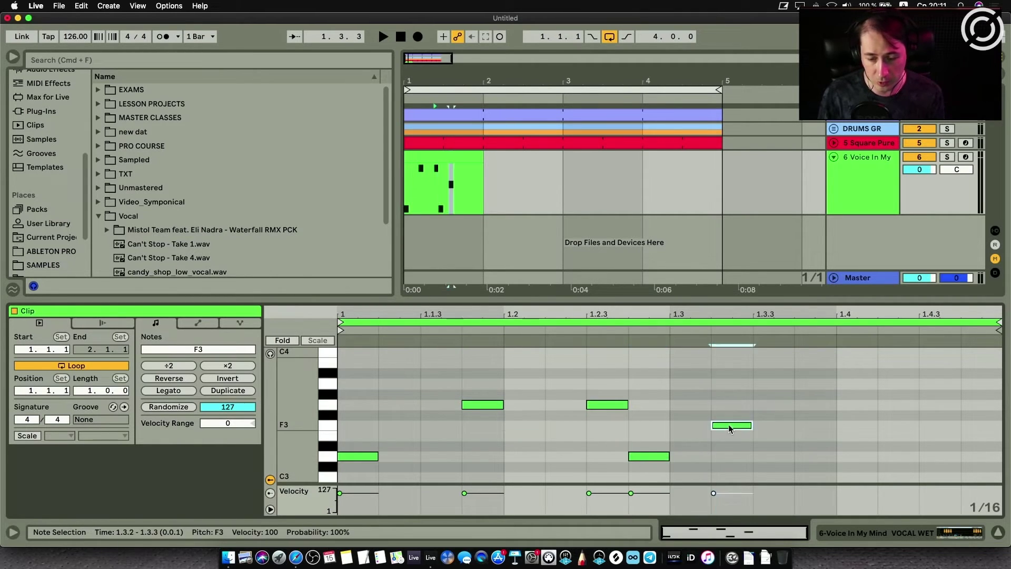
{"action": "left_click", "coordinate": [808, 407]}
{"action": "double_click", "coordinate": [808, 404]}
{"action": "double_click", "coordinate": [936, 363]}
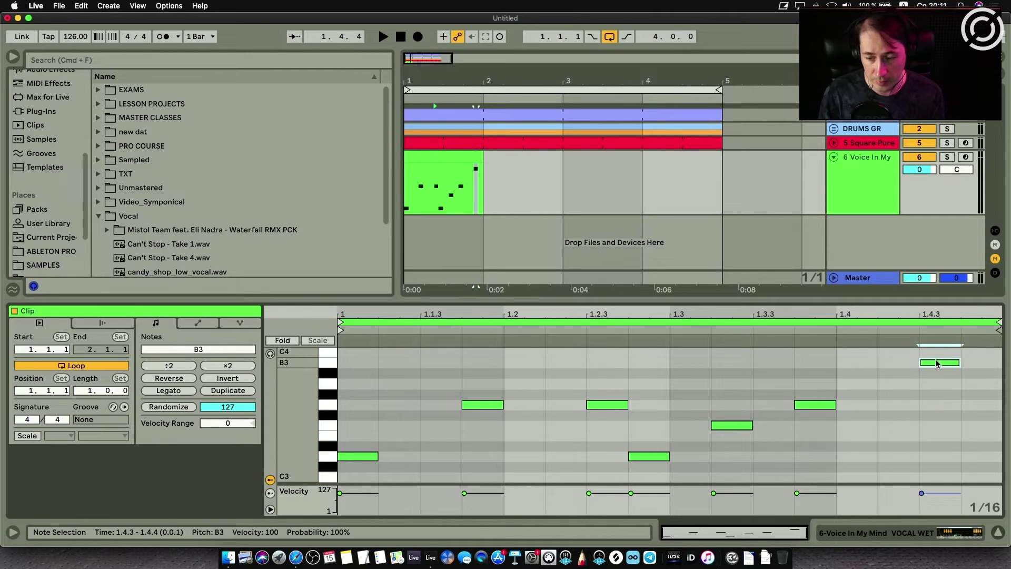
Duplicate the vocal clip's loop to two bars, raise the second bar's notes three semitones, and place its last note on A3.
{"action": "left_click", "coordinate": [242, 392]}
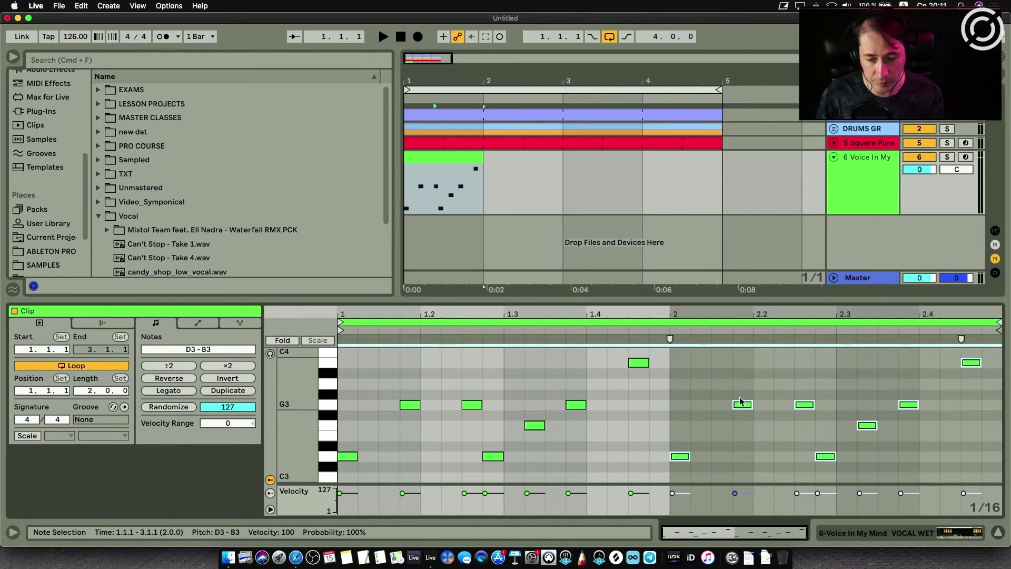
{"action": "left_click_drag", "start_coordinate": [680, 456], "coordinate": [690, 424]}
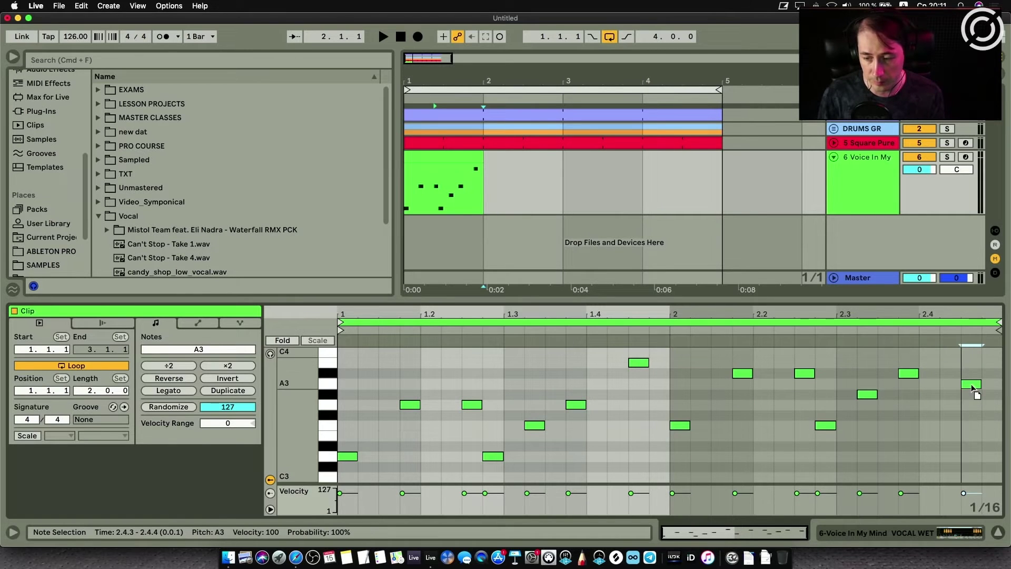
Set the vocal Simpler's slice Sensitivity to 76 % and extend the vocal clip to bar 5.
{"action": "left_click", "coordinate": [874, 189]}
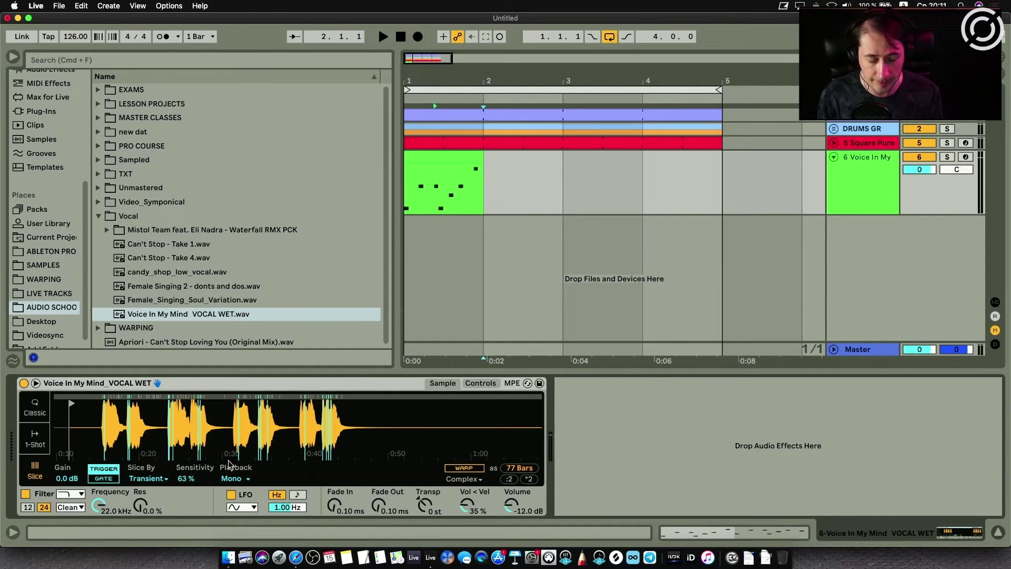
{"action": "left_click_drag", "start_coordinate": [187, 478], "coordinate": [187, 472]}
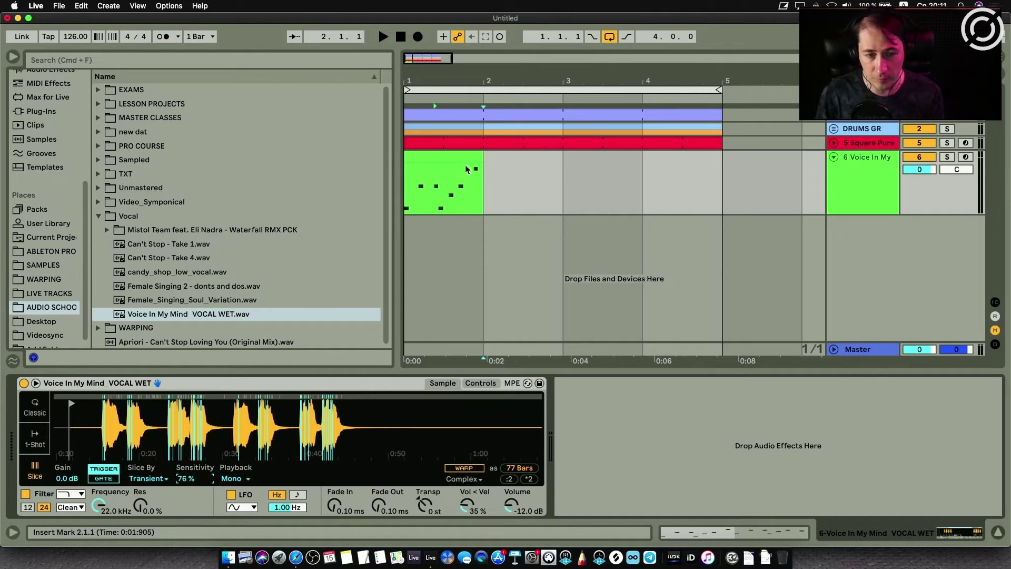
{"action": "left_click_drag", "start_coordinate": [482, 158], "coordinate": [683, 162]}
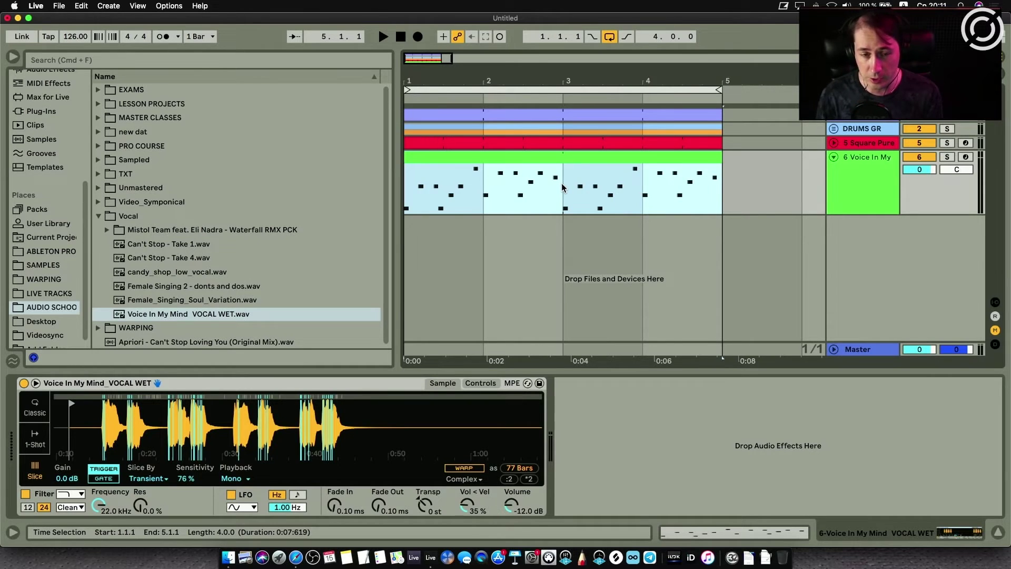
Audition the loop with the sliced vocal, and select the original Voice In My Mind vocal sample for preview.
{"action": "key", "text": "space"}
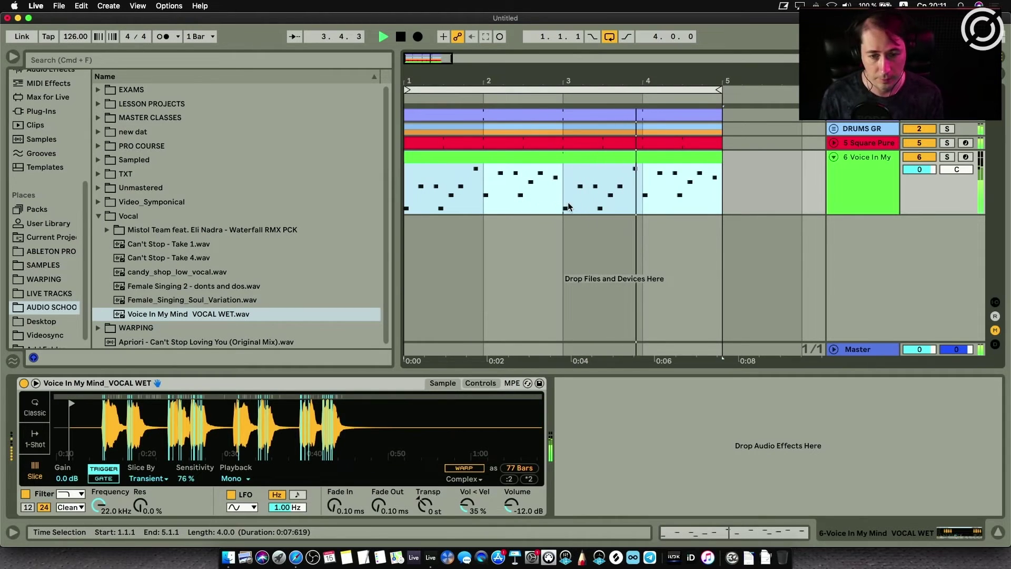
{"action": "key", "text": "space"}
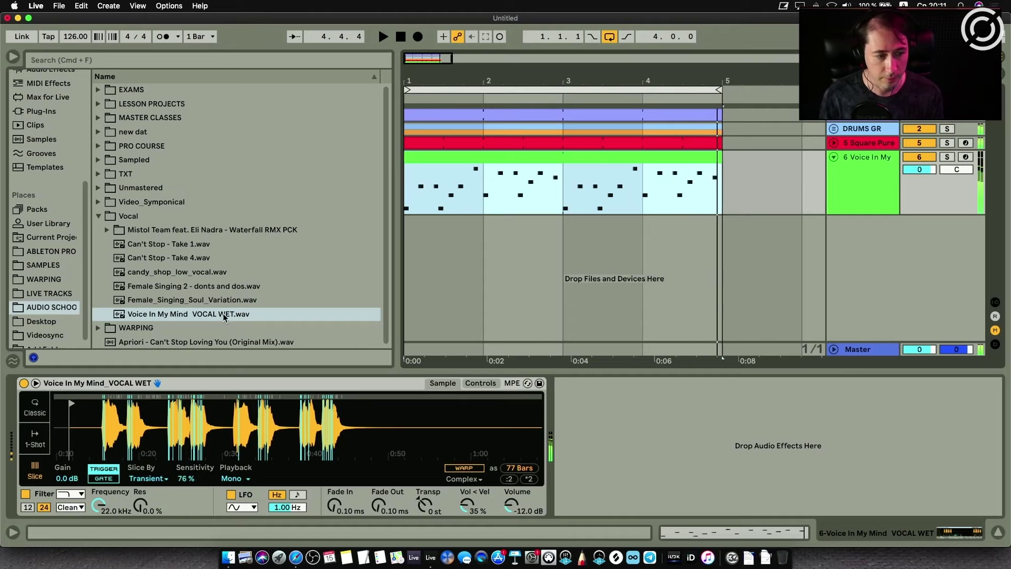
{"action": "left_click", "coordinate": [126, 314]}
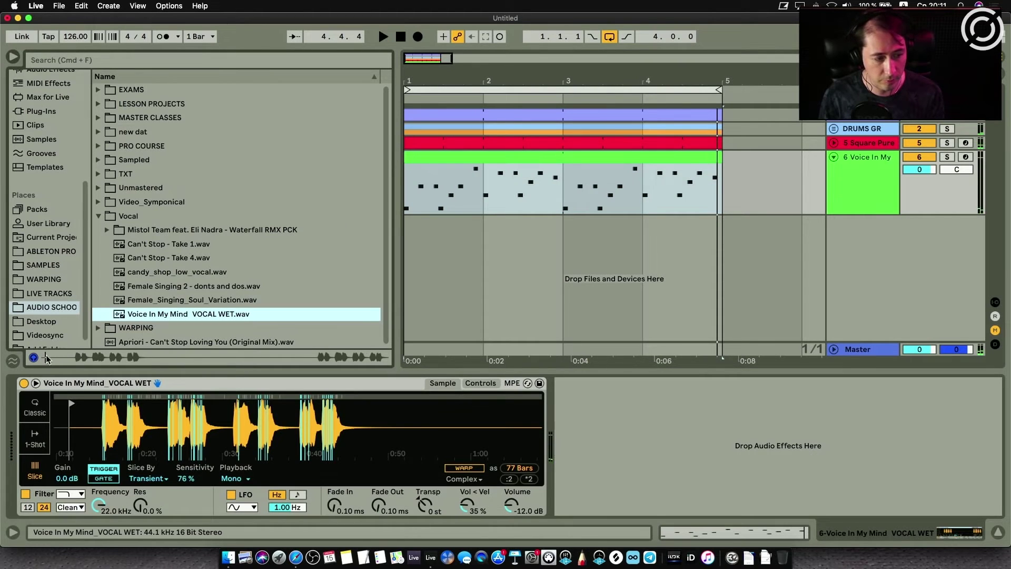
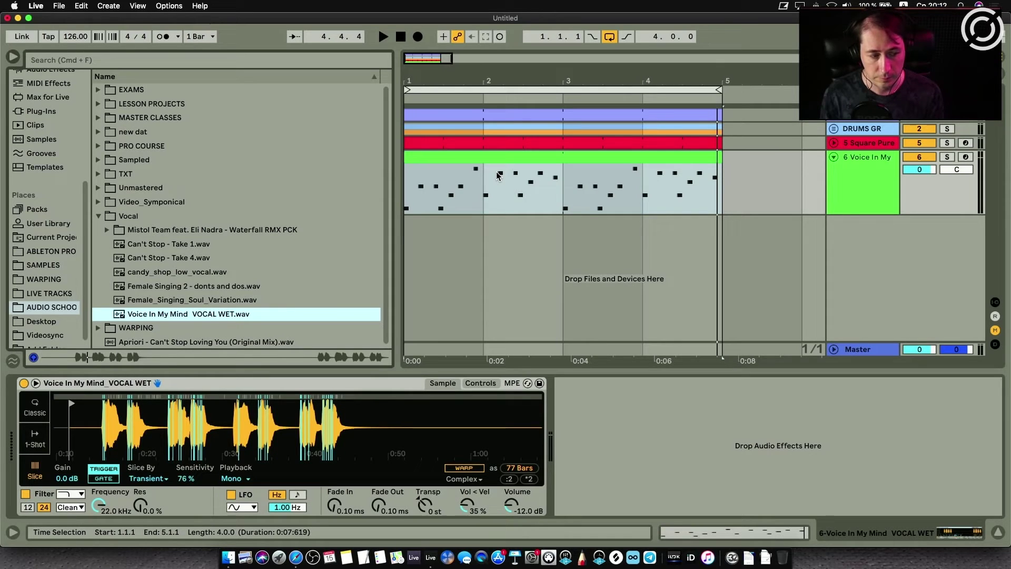
{"action": "key", "text": "space"}
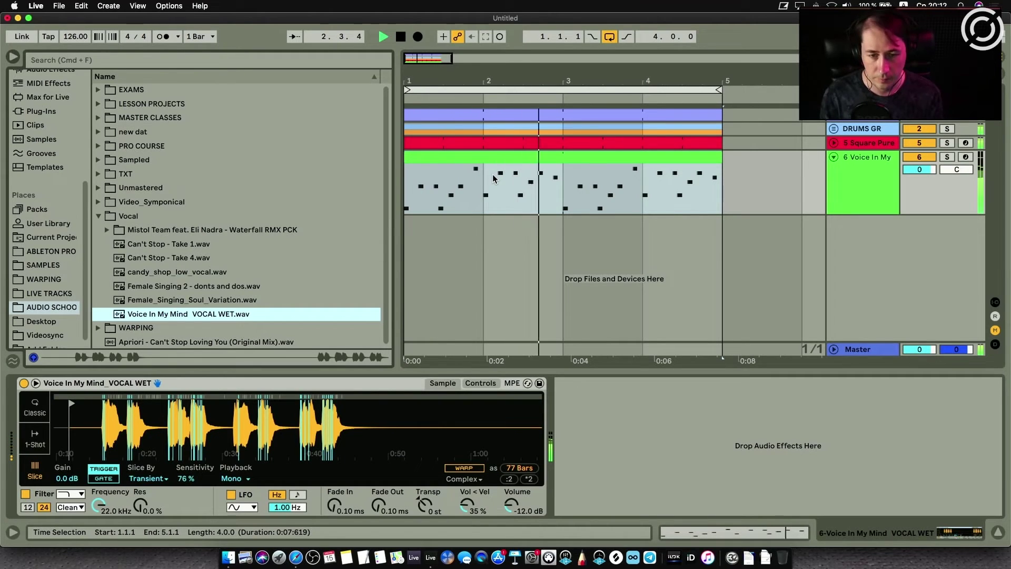
Insert another MIDI track below the vocal track and load the Wavetable instrument onto it.
{"action": "right_click", "coordinate": [852, 236]}
{"action": "left_click", "coordinate": [874, 252]}
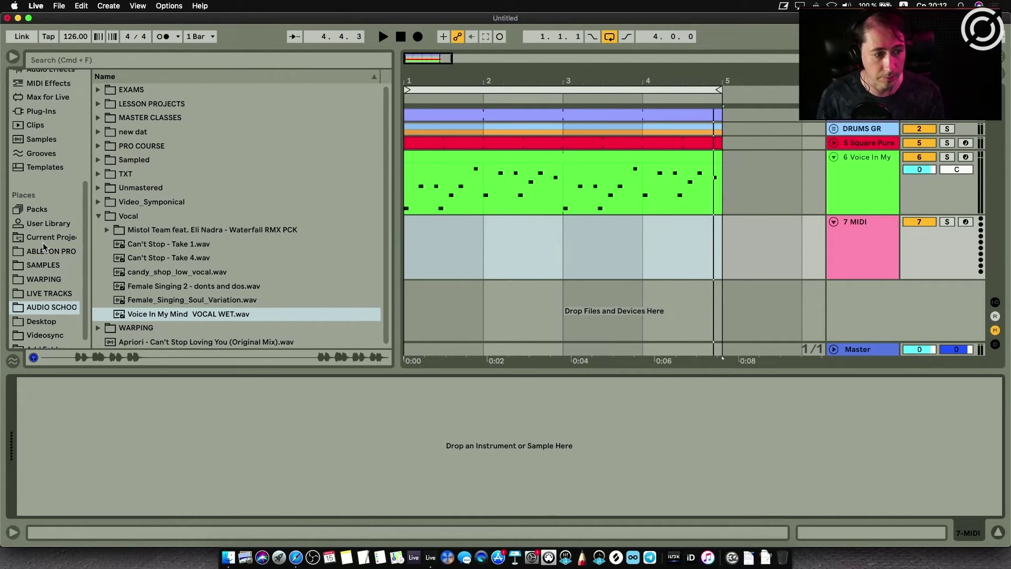
{"action": "scroll", "coordinate": [43, 244], "scroll_direction": "up", "scroll_amount": 4}
{"action": "left_click", "coordinate": [42, 145]}
{"action": "scroll", "coordinate": [140, 293], "scroll_direction": "down", "scroll_amount": 10}
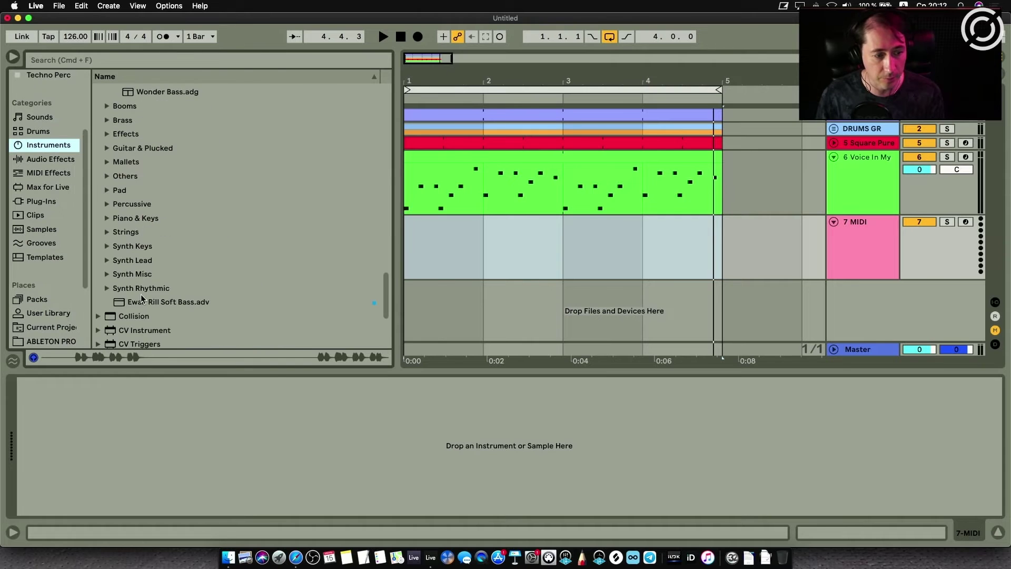
{"action": "left_click", "coordinate": [104, 341]}
{"action": "scroll", "coordinate": [134, 241], "scroll_direction": "down", "scroll_amount": 8}
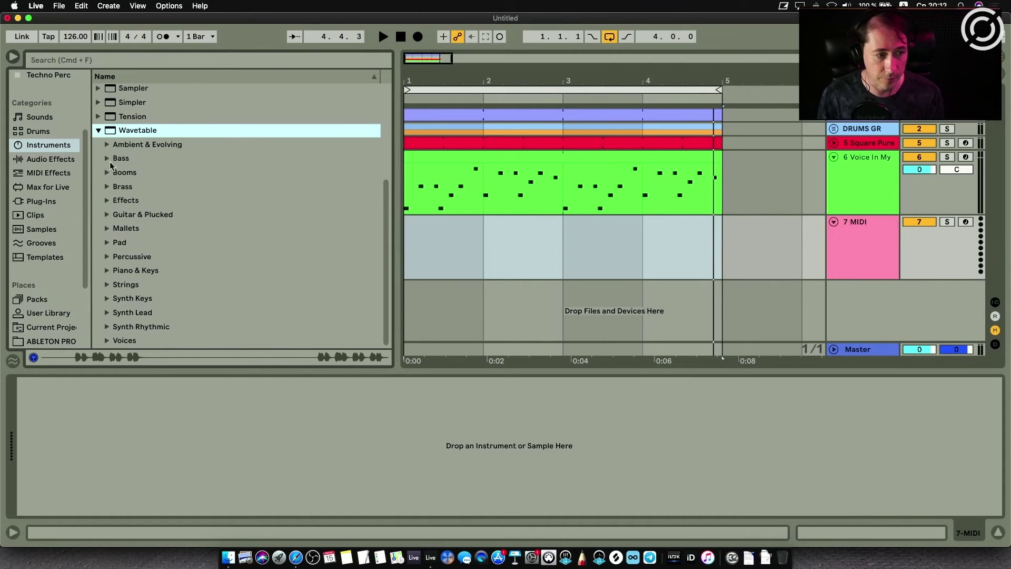
{"action": "left_click_drag", "start_coordinate": [500, 229], "coordinate": [500, 229]}
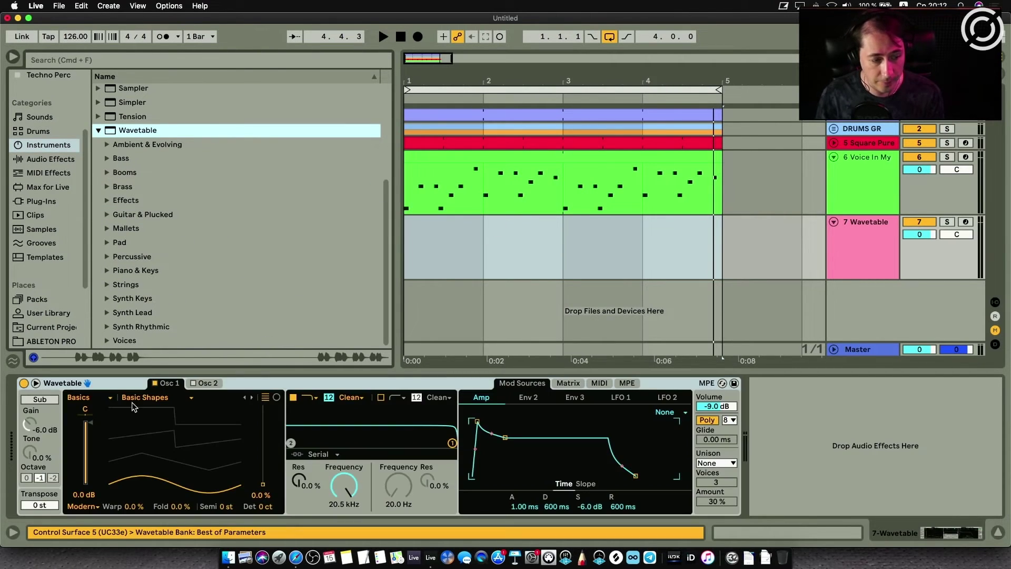
Set Wavetable's Osc 1 to the Formant wavetable Voice Harmonics with its position at 81 %.
{"action": "left_click", "coordinate": [108, 400]}
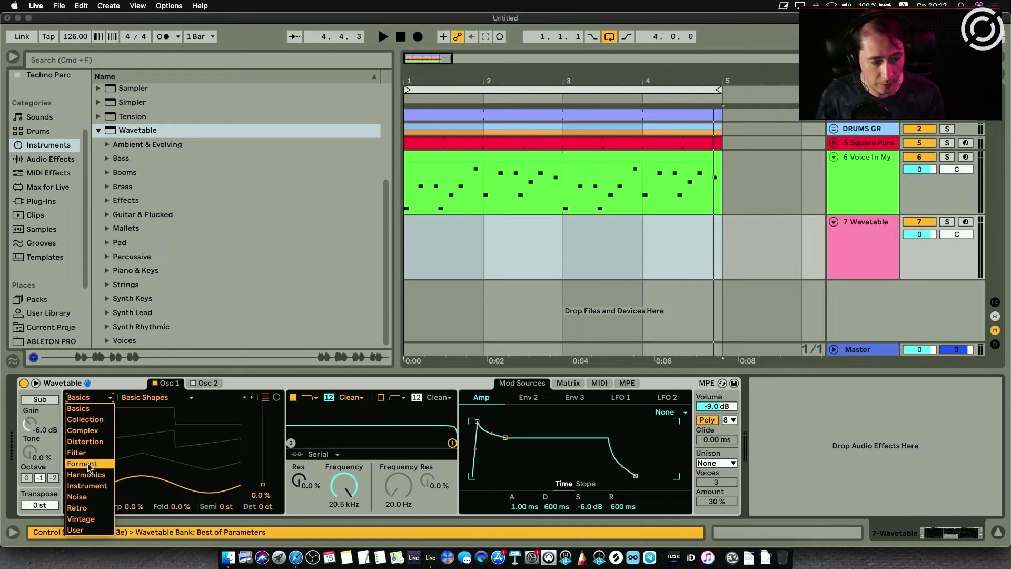
{"action": "left_click", "coordinate": [87, 464]}
{"action": "left_click", "coordinate": [168, 402]}
{"action": "left_click", "coordinate": [156, 355]}
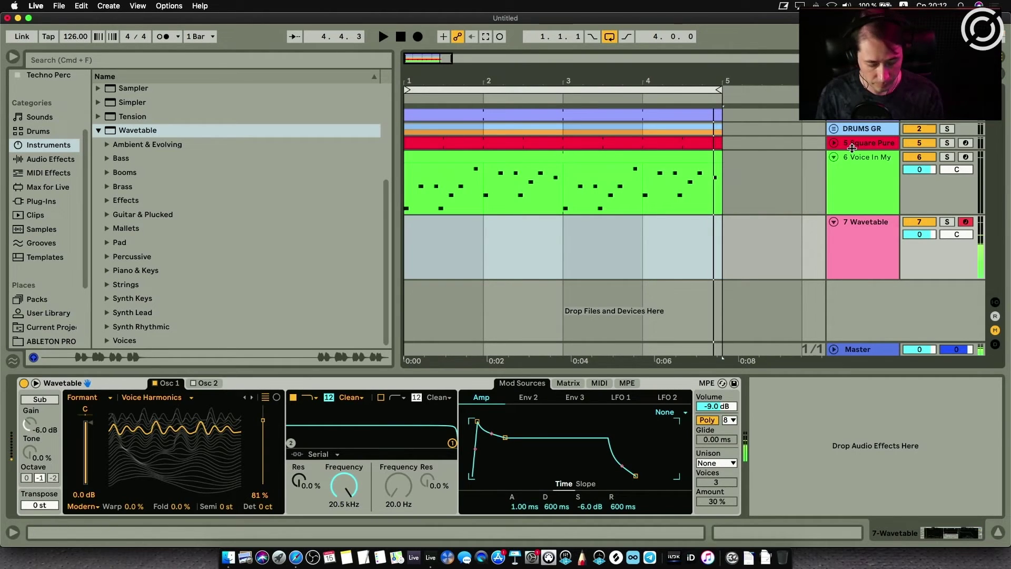
Shift the computer keyboard to octave C1–D2, and set Wavetable's first filter to 981 Hz with 23 % resonance.
{"action": "key", "text": "z"}
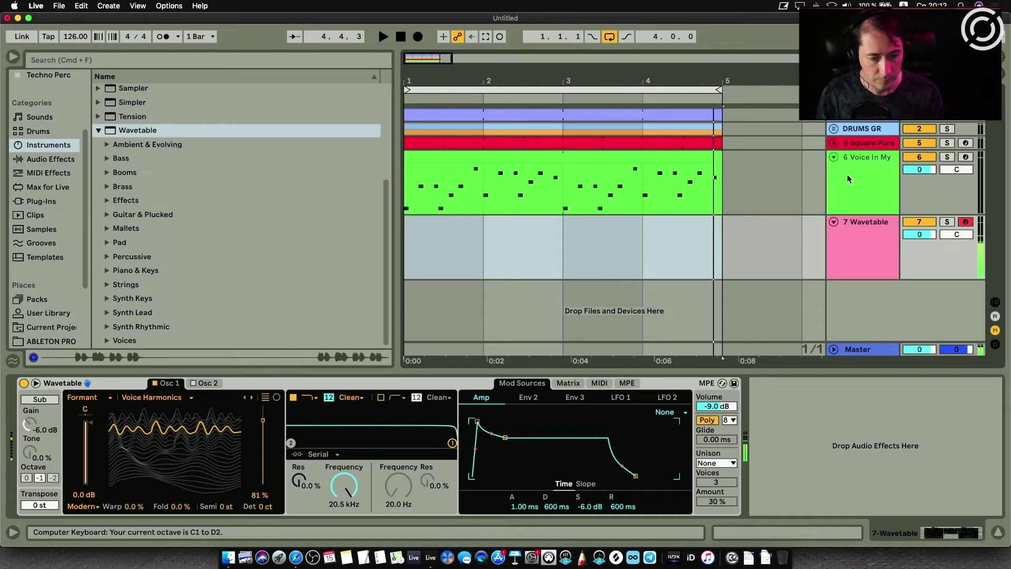
{"action": "left_click_drag", "start_coordinate": [452, 442], "coordinate": [382, 440]}
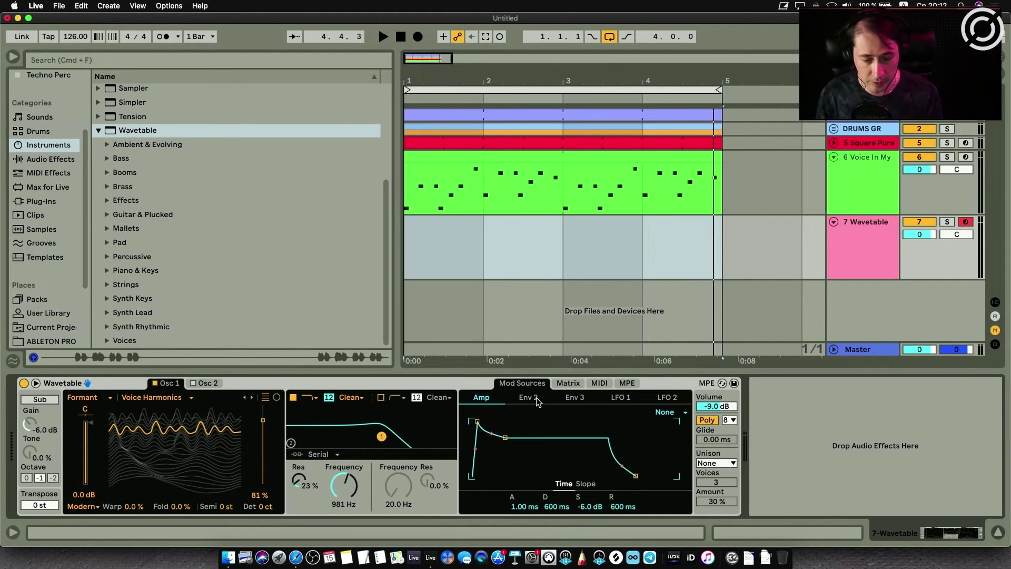
Modulate Wavetable's Filter 1 Freq from Env 2 with an amount of 41, and set the first filter's frequency to 70.9 Hz.
{"action": "left_click_drag", "start_coordinate": [381, 436], "coordinate": [357, 436]}
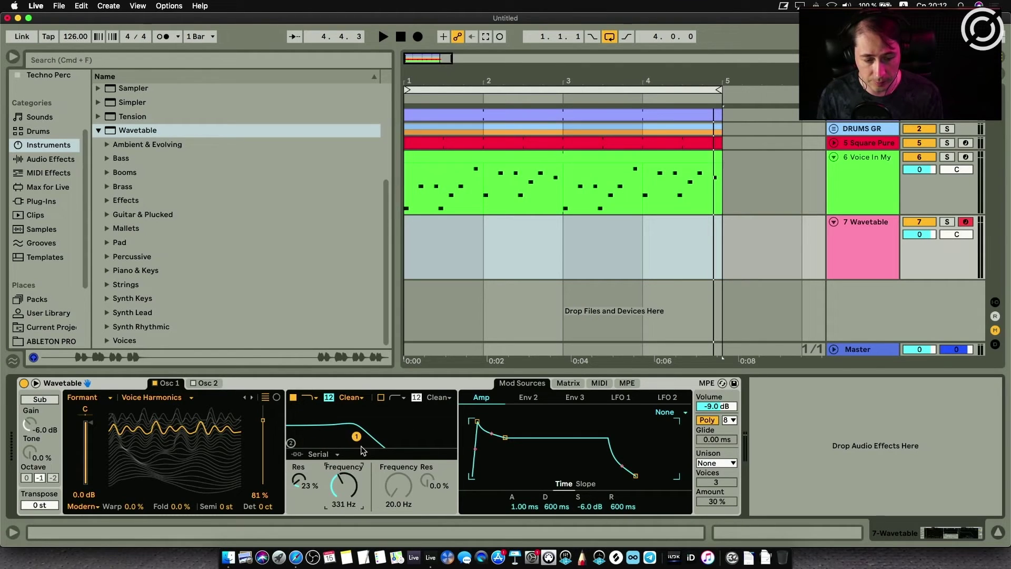
{"action": "left_click", "coordinate": [530, 398]}
{"action": "left_click", "coordinate": [568, 384]}
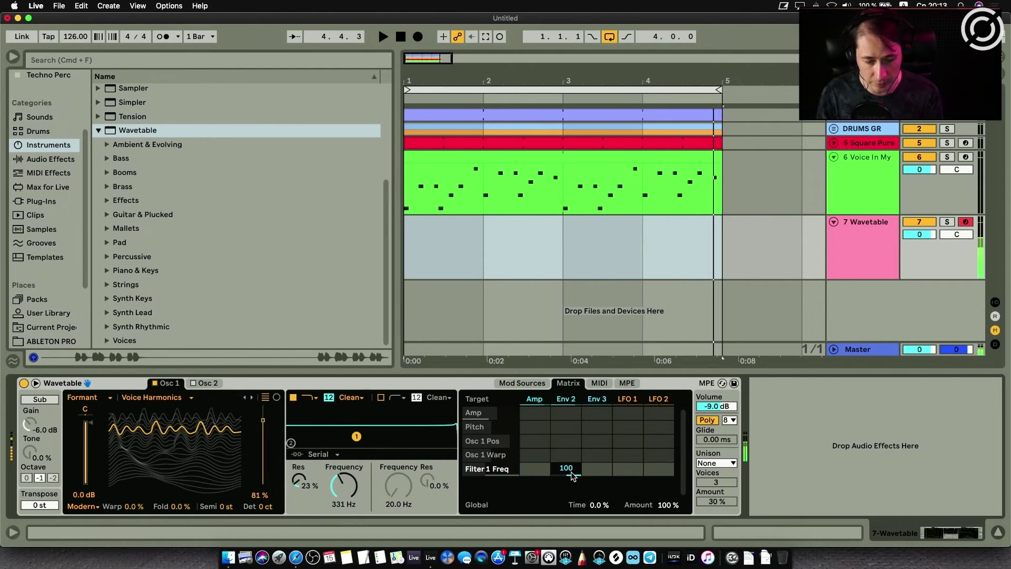
{"action": "left_click_drag", "start_coordinate": [337, 489], "coordinate": [337, 513]}
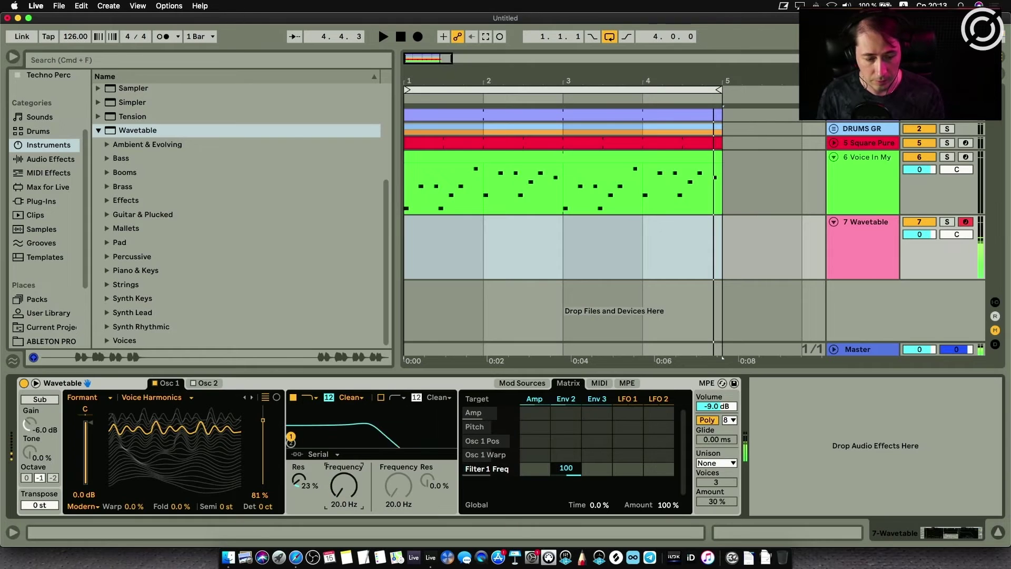
{"action": "key", "text": "z"}
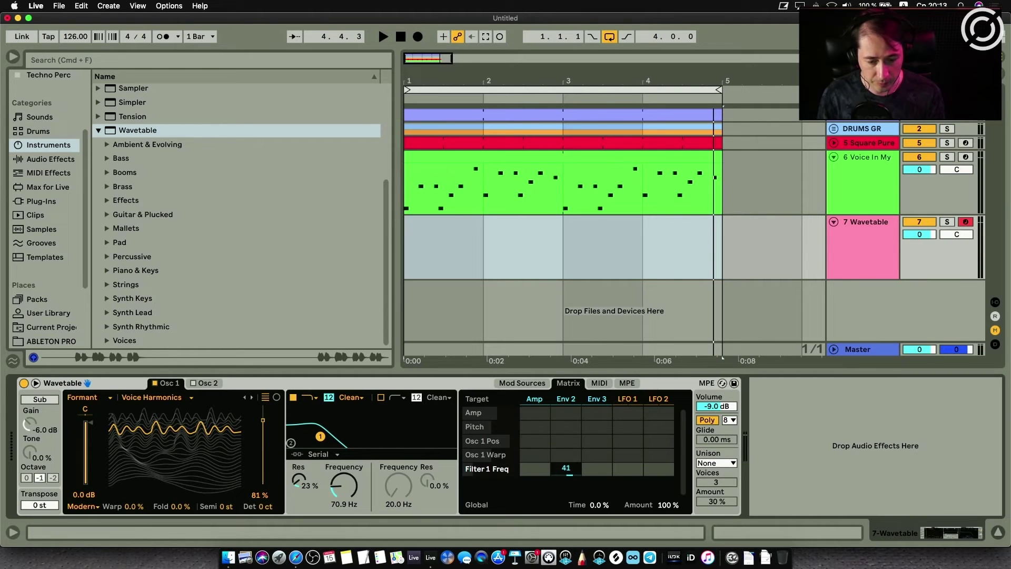
Shape Wavetable's Env 2 with a decay of 333 ms and a sustain of 0 %.
{"action": "left_click", "coordinate": [541, 386]}
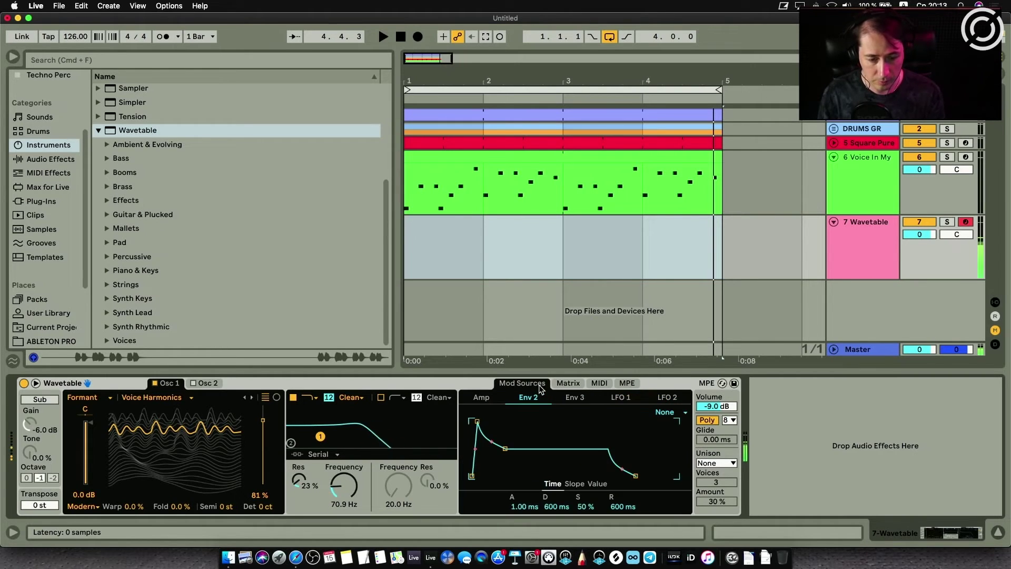
{"action": "left_click_drag", "start_coordinate": [507, 457], "coordinate": [501, 475]}
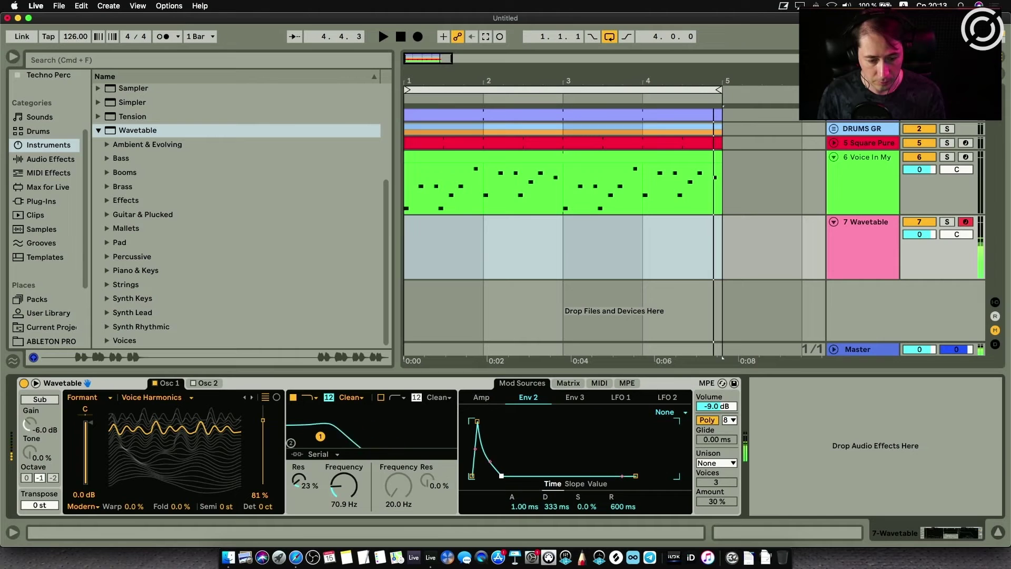
Play the loop with the bass clip open, and raise the Wavetable track's volume to 6.0 dB.
{"action": "key", "text": "space"}
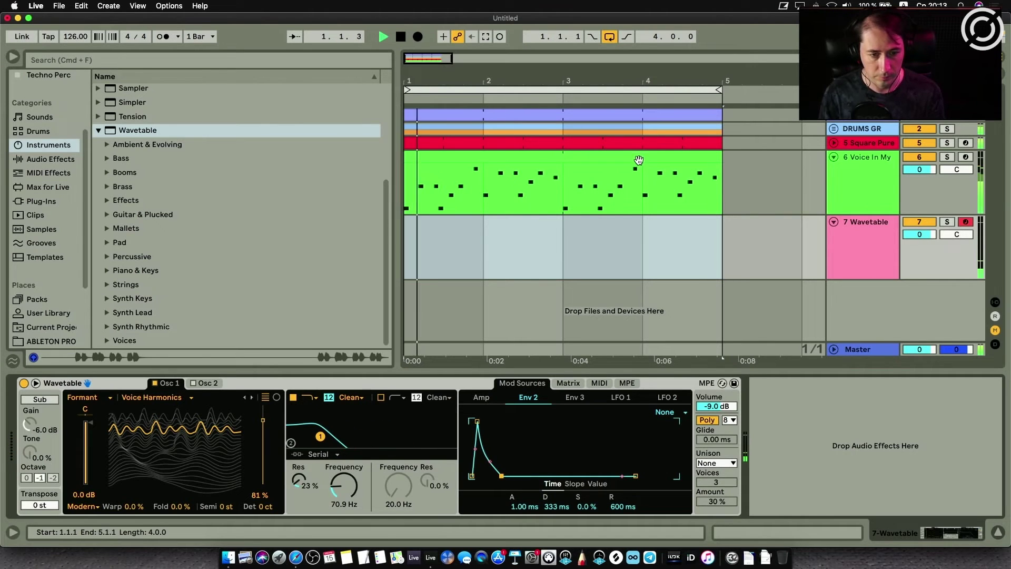
{"action": "double_click", "coordinate": [629, 142]}
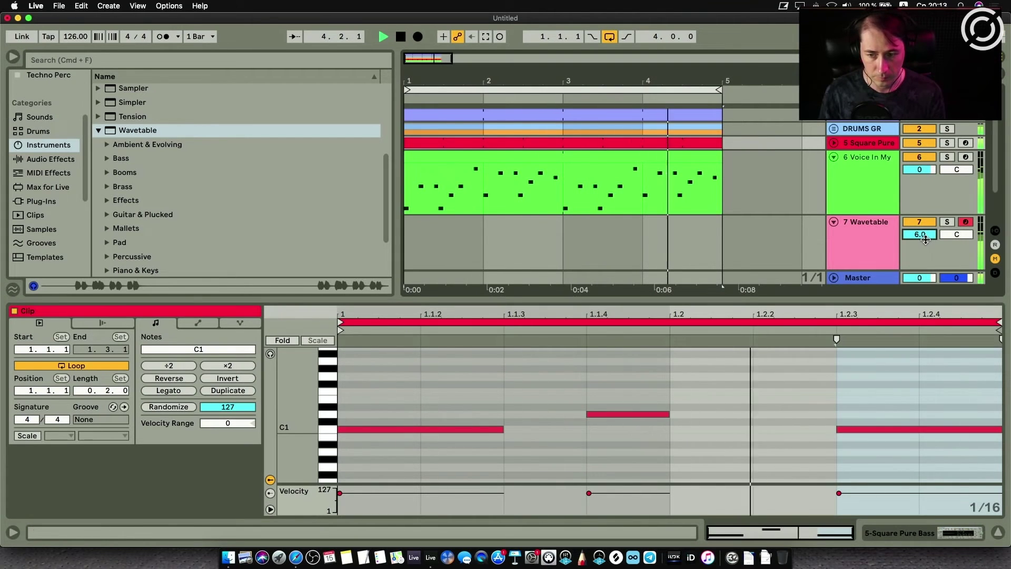
{"action": "left_click_drag", "start_coordinate": [926, 250], "coordinate": [926, 241]}
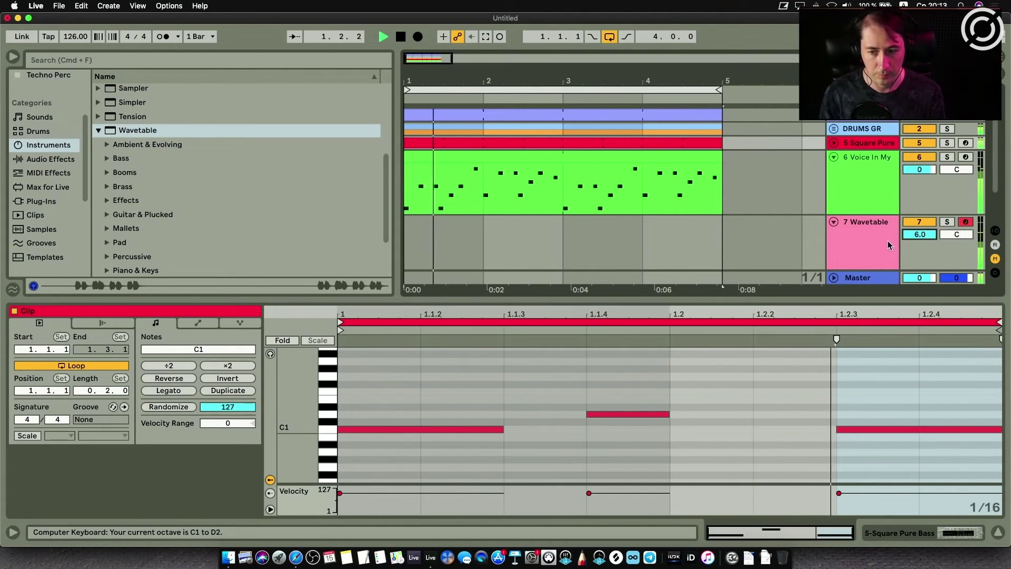
{"action": "key", "text": "shift+Tab"}
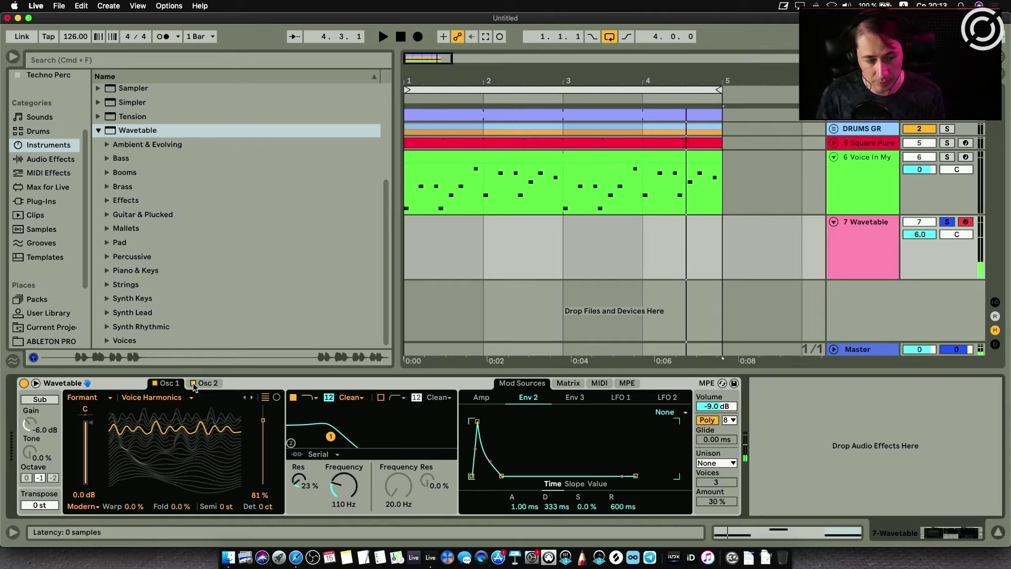
Turn on Osc 2 with Basic Shapes at 68 % and the sub oscillator at octave 0 with -1.2 dB gain, transposing by 12 st.
{"action": "left_click", "coordinate": [213, 383]}
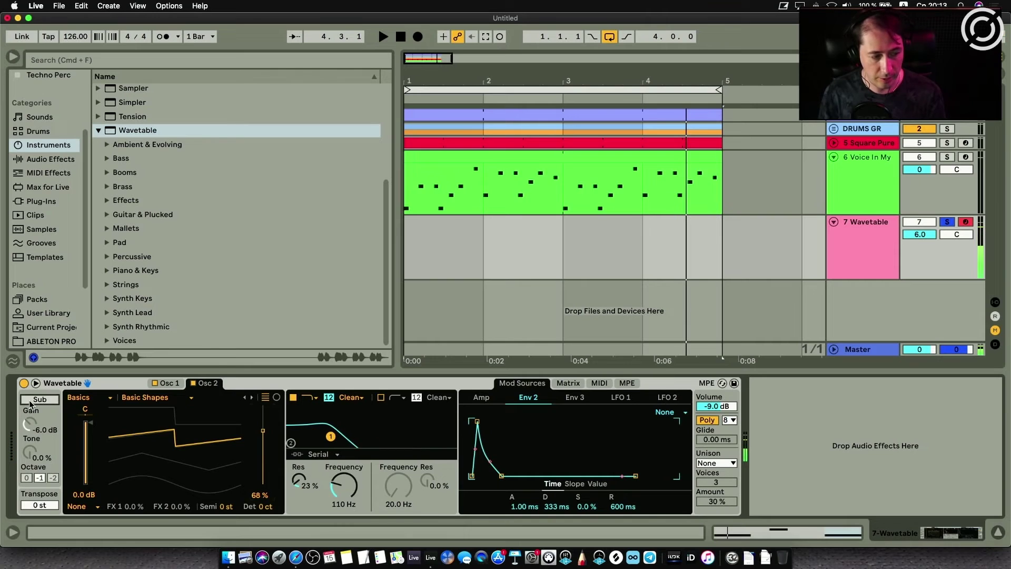
{"action": "left_click", "coordinate": [31, 400]}
{"action": "left_click", "coordinate": [27, 478]}
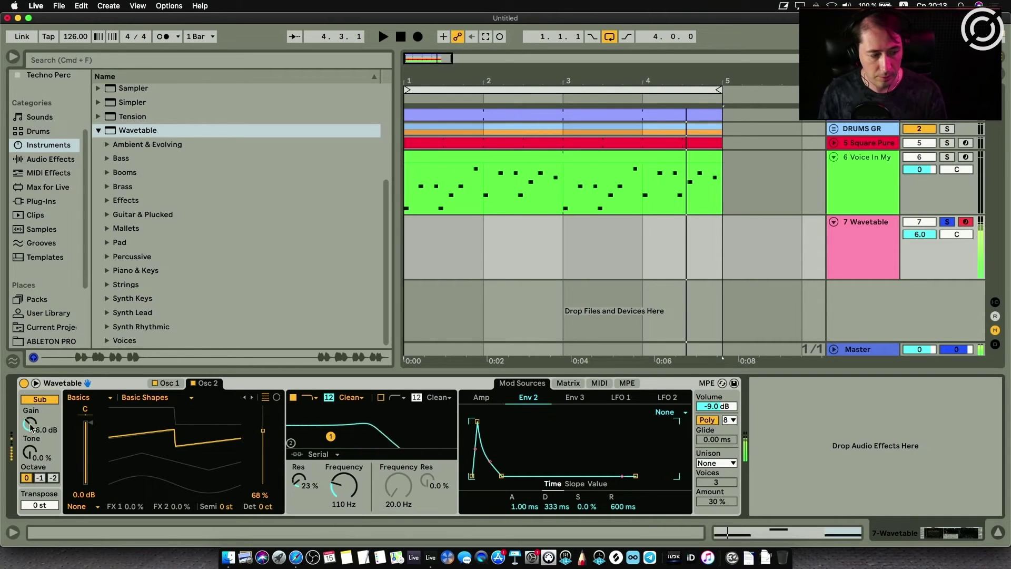
{"action": "left_click_drag", "start_coordinate": [31, 426], "coordinate": [30, 413]}
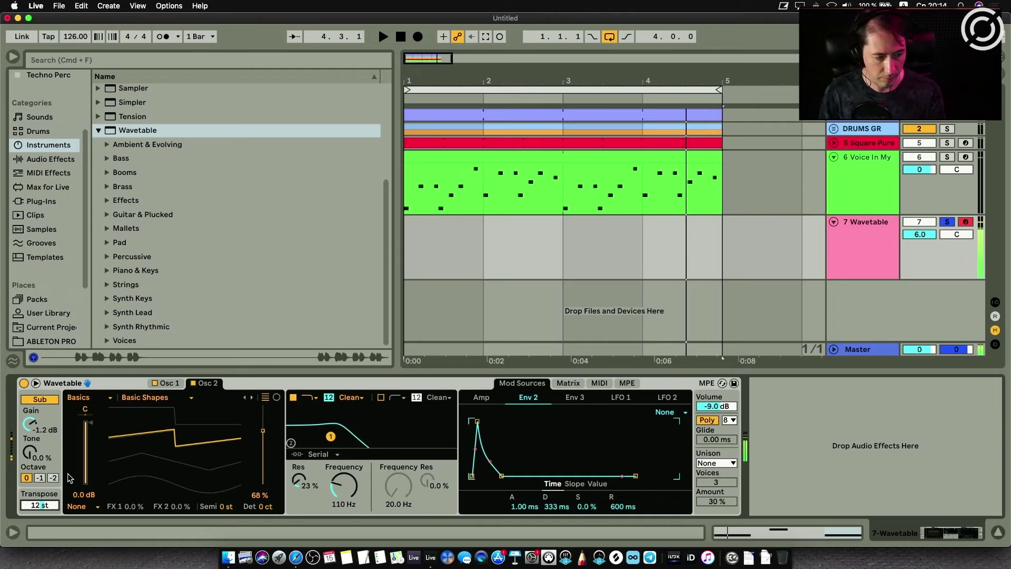
Try the sub oscillator at octave -1, and set Wavetable's unison mode to Shimmer.
{"action": "left_click", "coordinate": [40, 478]}
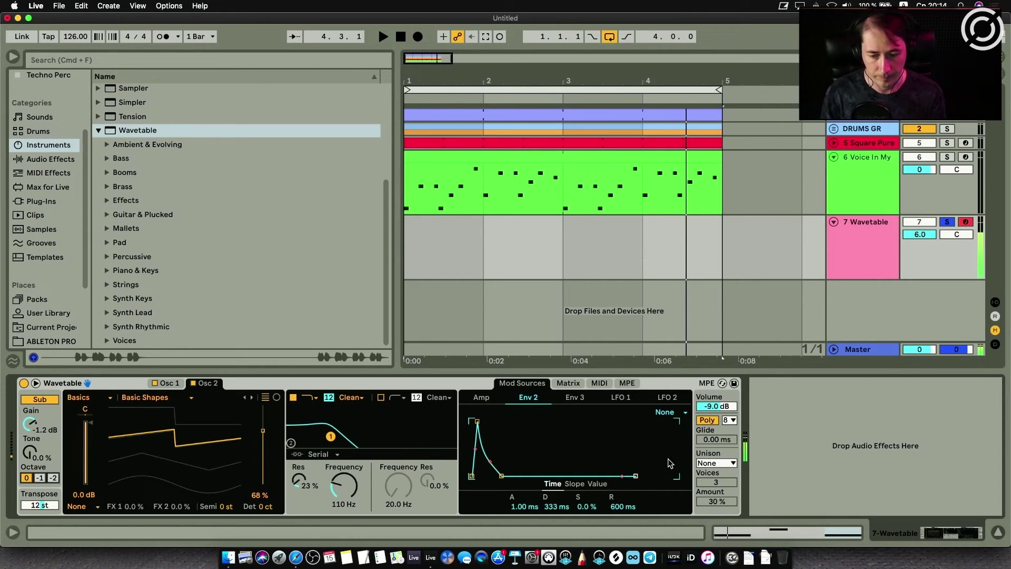
{"action": "left_click", "coordinate": [716, 464]}
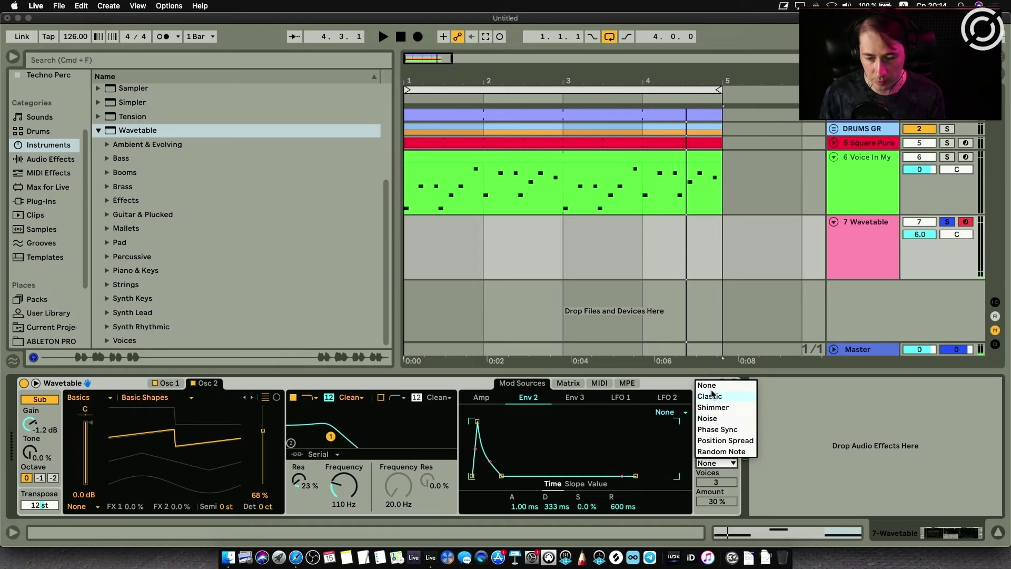
{"action": "left_click", "coordinate": [714, 407]}
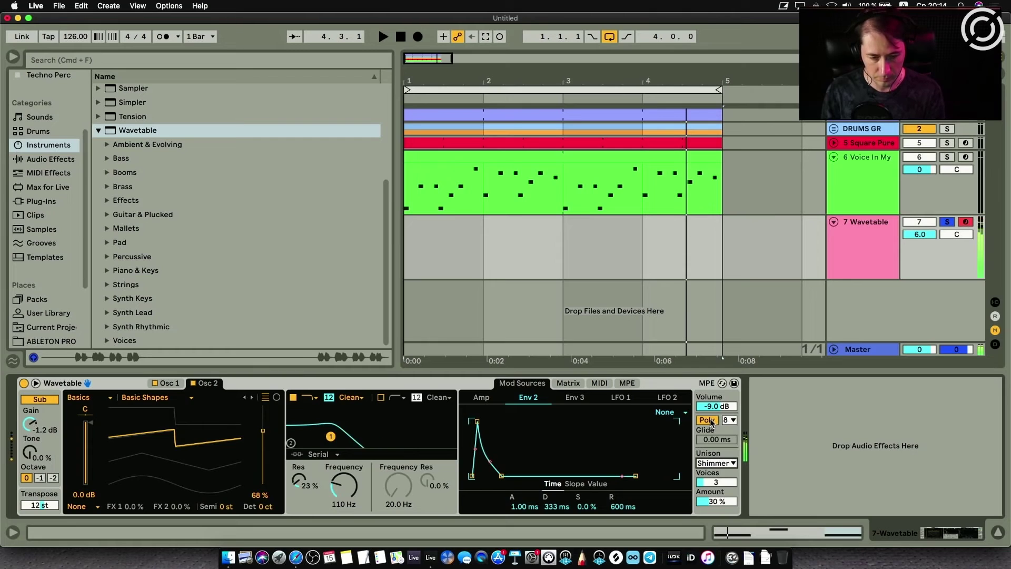
Set the Wavetable track's volume to 3.2 dB, and capture a part played over the soloed bass as a MIDI clip.
{"action": "left_click", "coordinate": [466, 221]}
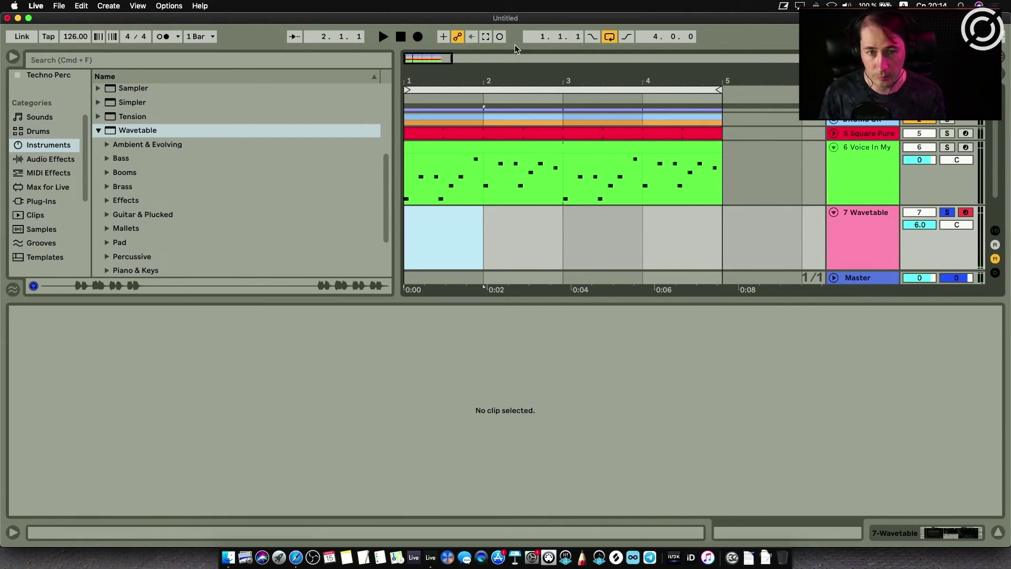
{"action": "left_click_drag", "start_coordinate": [861, 298], "coordinate": [861, 337]}
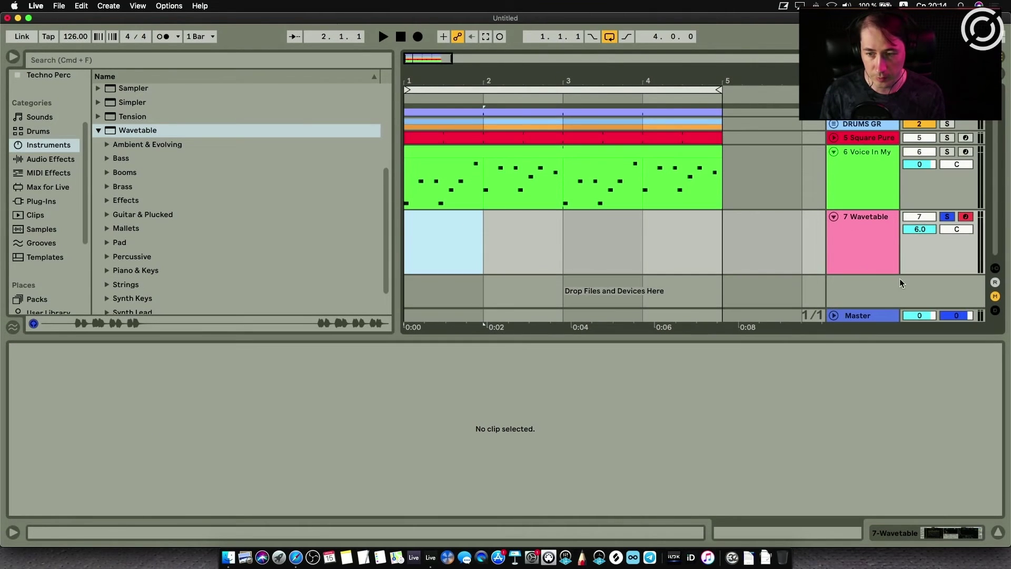
{"action": "left_click_drag", "start_coordinate": [919, 229], "coordinate": [919, 233]}
{"action": "key", "text": "space"}
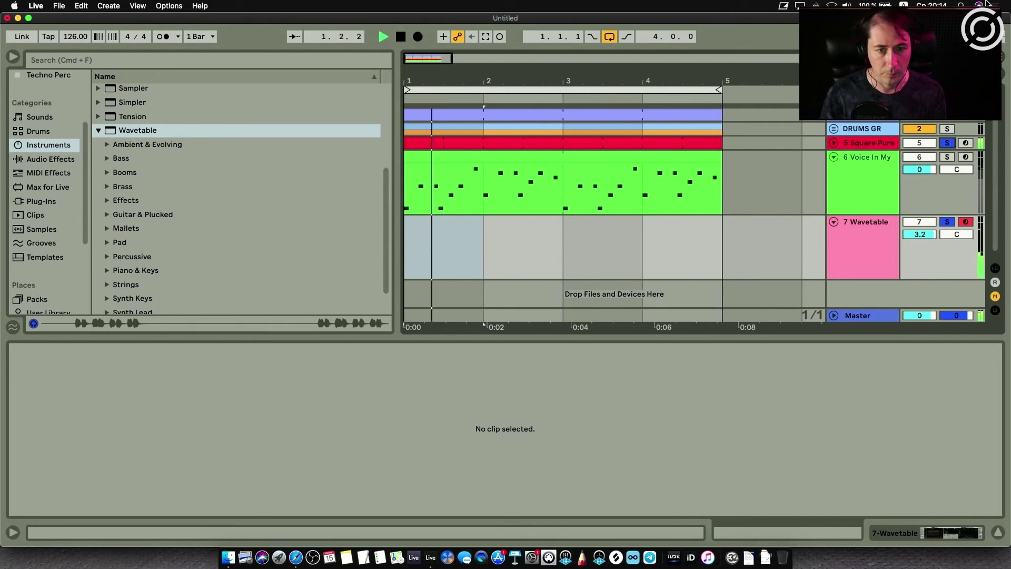
{"action": "left_click", "coordinate": [485, 36]}
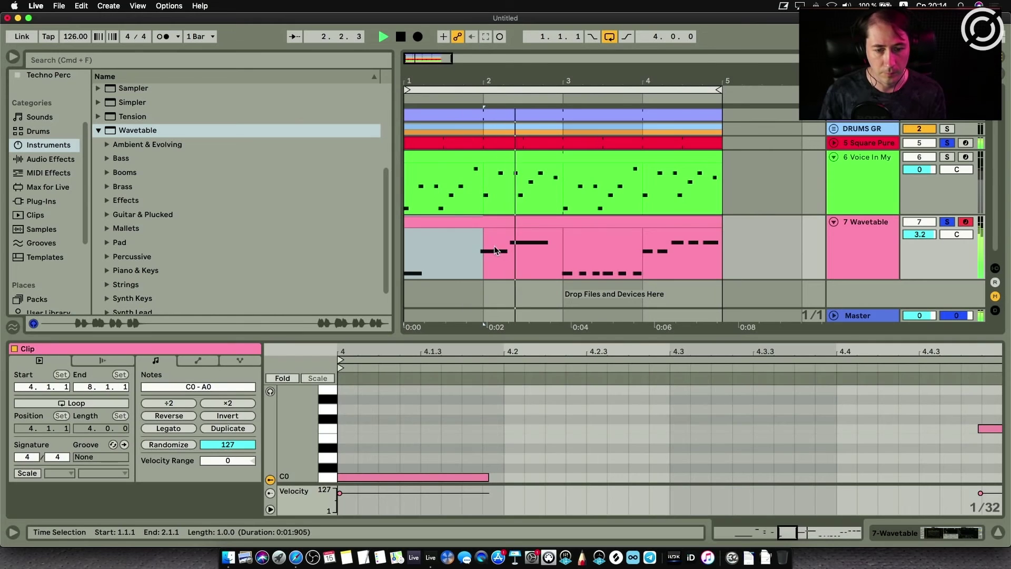
Fill both halves of the four-bar Wavetable part with the quantized two-bar pattern from bars 3–4.
{"action": "left_click_drag", "start_coordinate": [405, 237], "coordinate": [441, 225]}
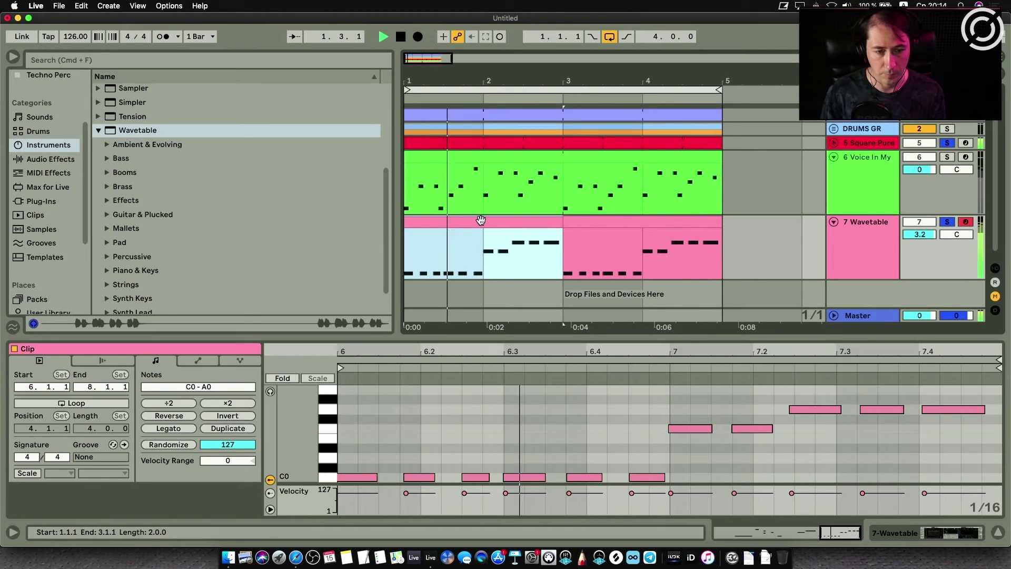
{"action": "left_click_drag", "start_coordinate": [338, 396], "coordinate": [965, 481]}
{"action": "key", "text": "super+u"}
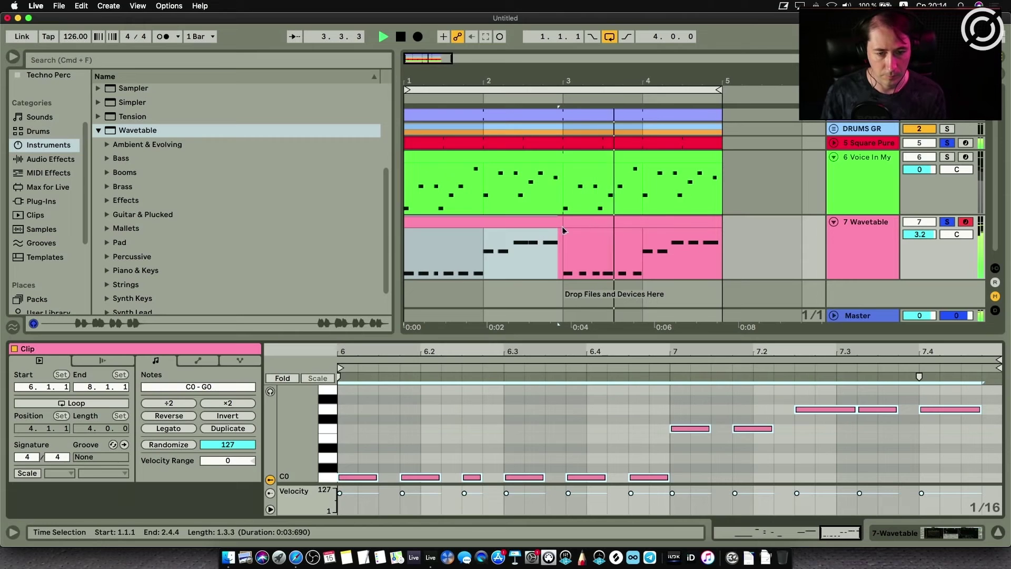
{"action": "left_click", "coordinate": [574, 260]}
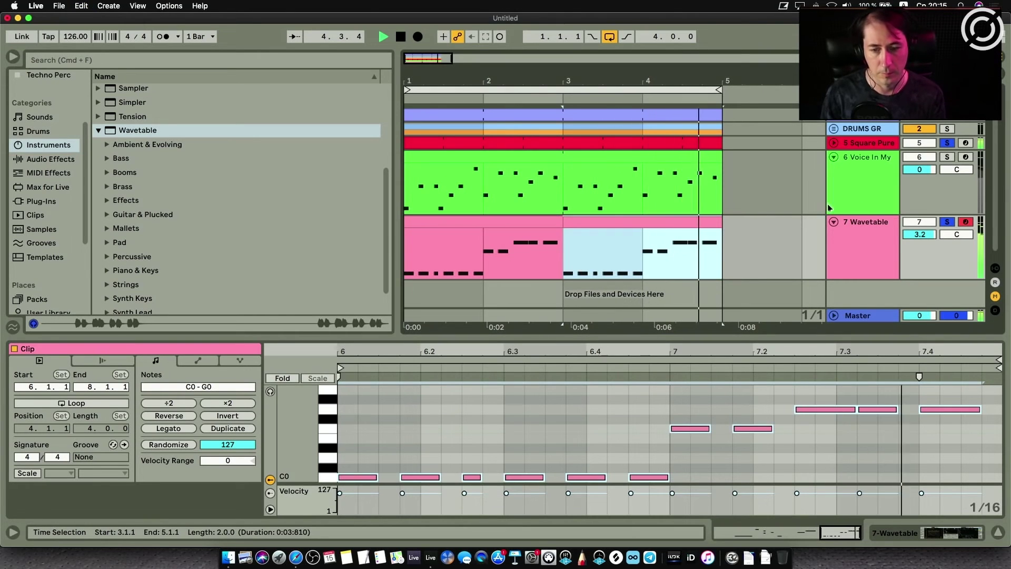
Set Wavetable's first filter to 63.5 Hz, its transpose to 0 st and its volume to -3.6 dB while the loop plays.
{"action": "left_click", "coordinate": [855, 236]}
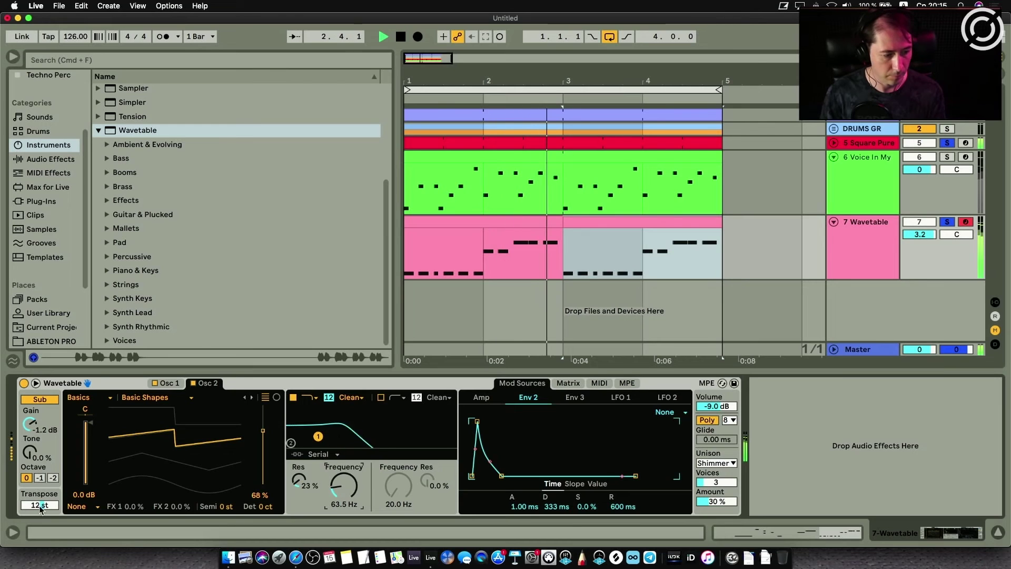
{"action": "left_click_drag", "start_coordinate": [39, 504], "coordinate": [39, 526]}
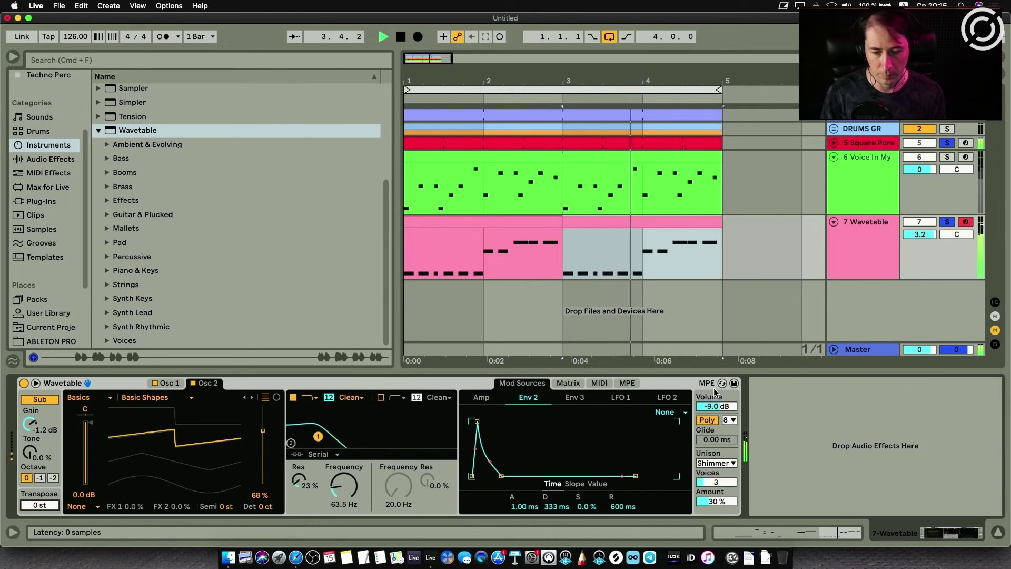
{"action": "left_click_drag", "start_coordinate": [716, 406], "coordinate": [716, 390]}
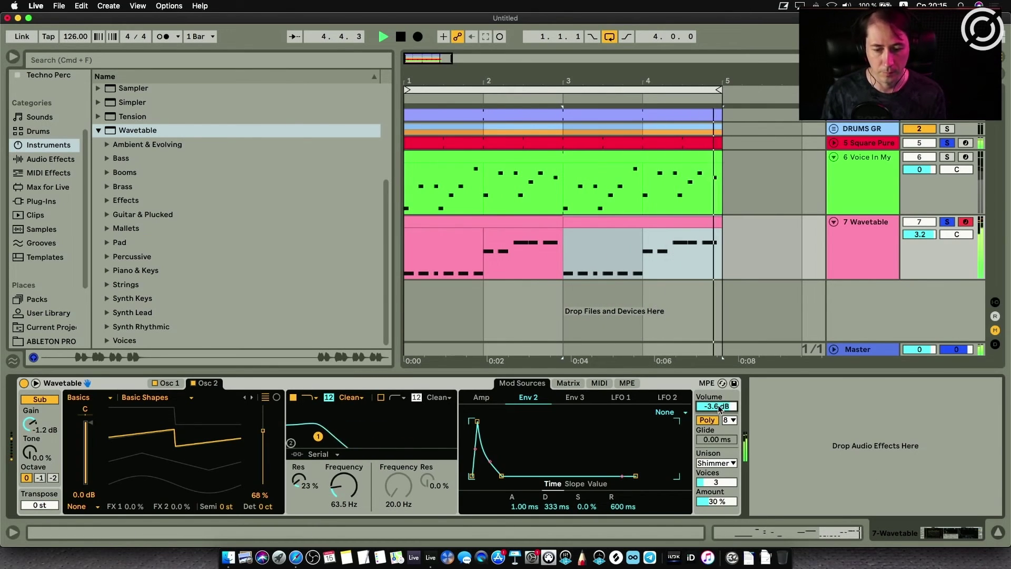
{"action": "key", "text": "space"}
Try to extend the second Wavetable clip from bar 3 back to the start of the loop.
{"action": "left_click", "coordinate": [550, 220]}
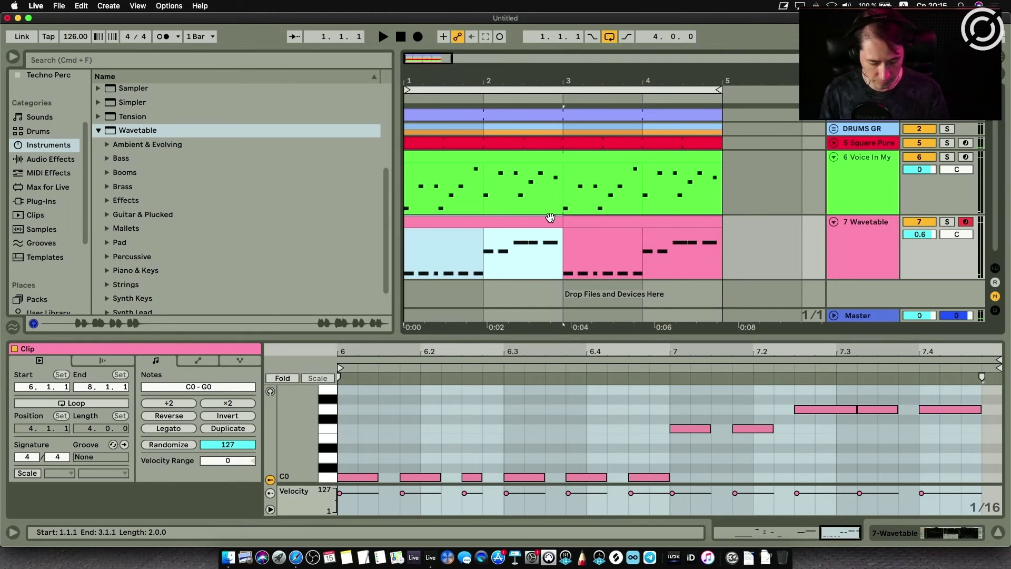
{"action": "key", "text": "super+d"}
{"action": "left_click_drag", "start_coordinate": [567, 221], "coordinate": [368, 218]}
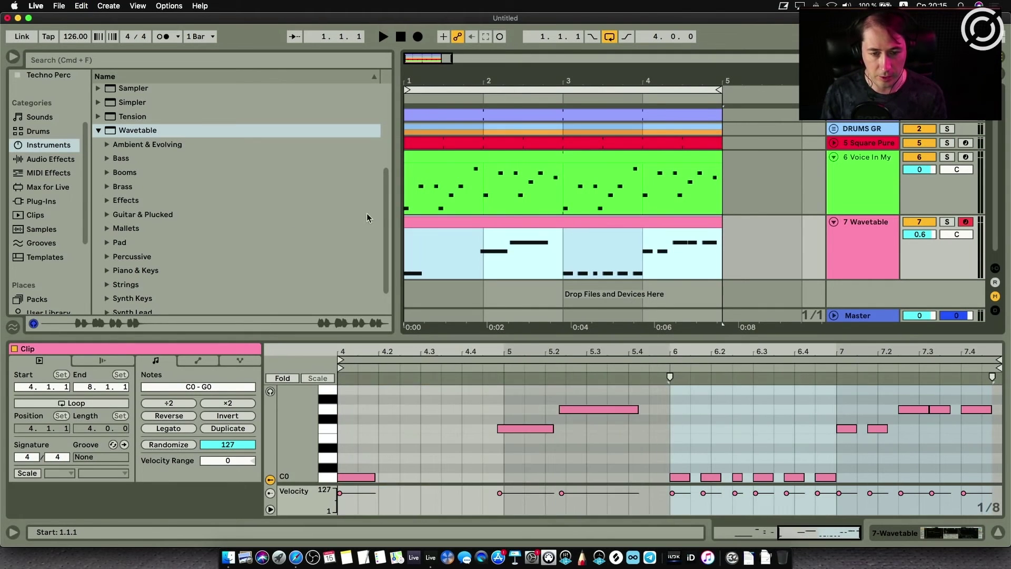
{"action": "key", "text": "super+z"}
Consolidate the two Wavetable clips across bars 1–4 into one clip, and enlarge its note editor.
{"action": "right_click", "coordinate": [546, 224]}
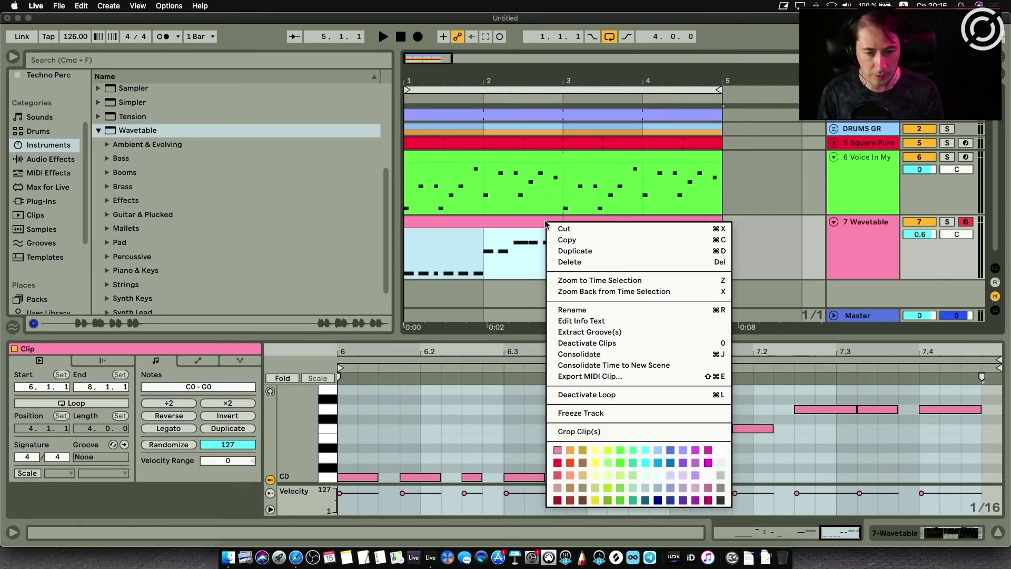
{"action": "left_click", "coordinate": [579, 354]}
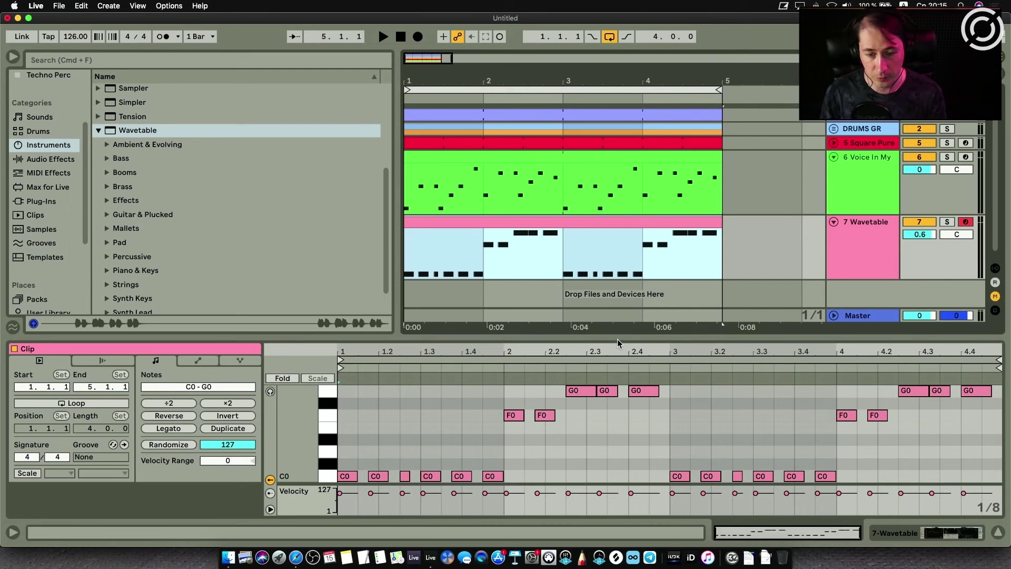
{"action": "left_click_drag", "start_coordinate": [617, 342], "coordinate": [617, 162]}
Transpose all notes in bars 2 and 4 of the Wavetable clip down four semitones, to C#0 and D#0.
{"action": "left_click_drag", "start_coordinate": [495, 253], "coordinate": [1008, 129]}
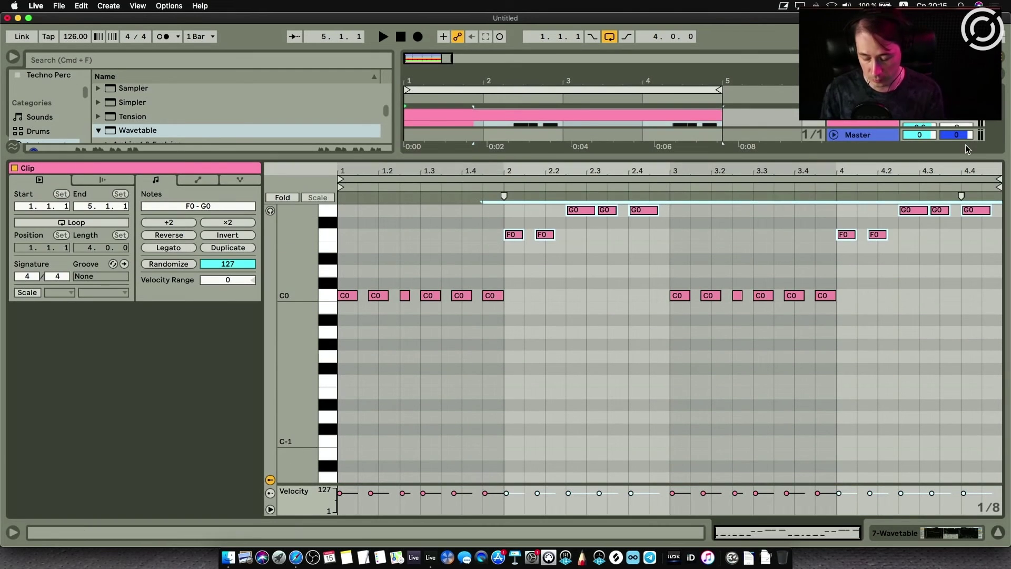
{"action": "key", "text": "Down"}
{"action": "key", "text": "Down"}
{"action": "key", "text": "Down"}
{"action": "key", "text": "Down"}
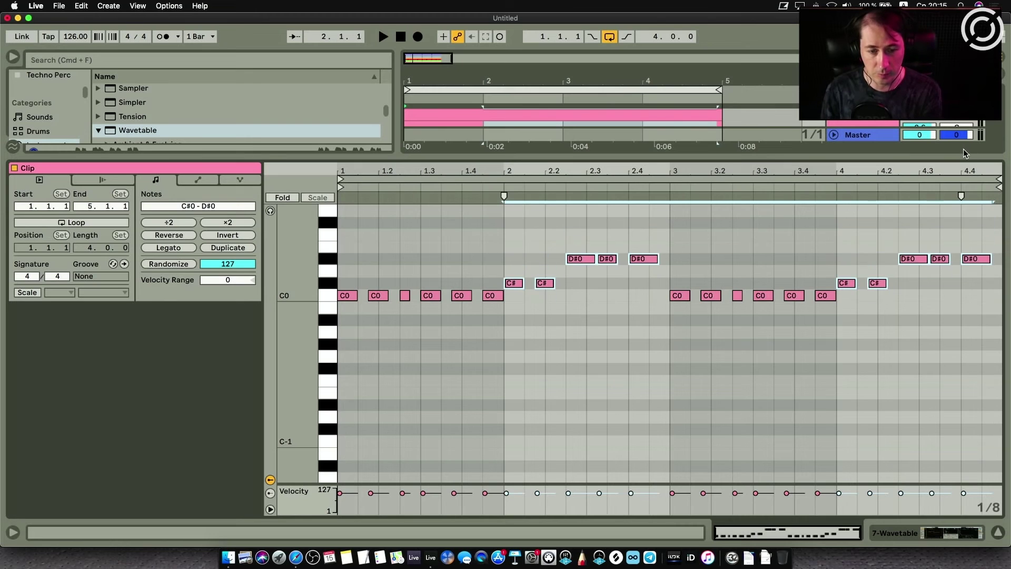
Transpose the last three notes of bar 2 in the Wavetable clip down to A#-1.
{"action": "left_click_drag", "start_coordinate": [579, 249], "coordinate": [691, 279]}
{"action": "key", "text": "Down"}
{"action": "key", "text": "Down"}
{"action": "key", "text": "Down"}
{"action": "key", "text": "Down"}
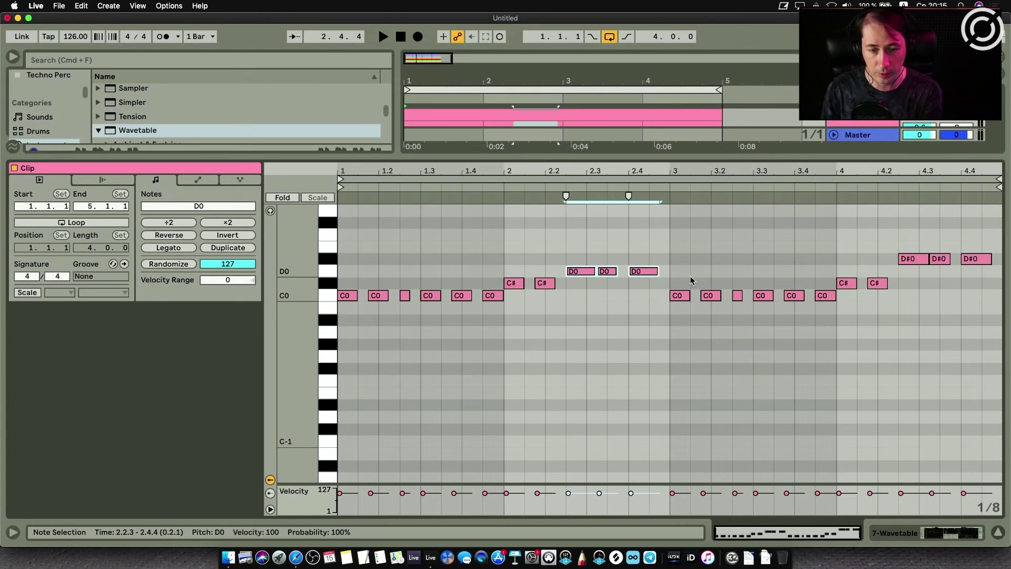
{"action": "key", "text": "Down"}
Start playback and transpose the last three notes of bar 4 in the Wavetable clip down to A#-1.
{"action": "key", "text": "space"}
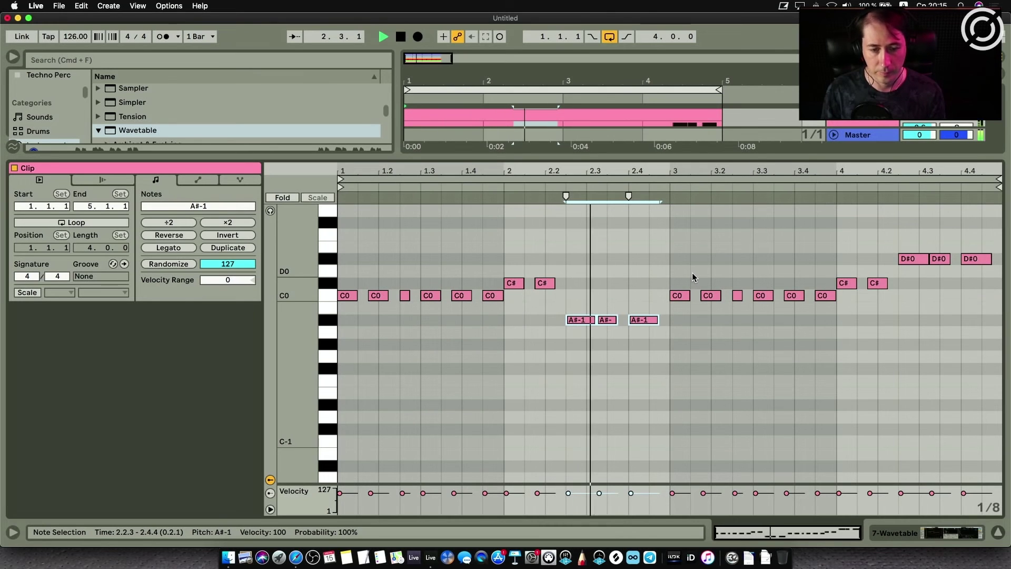
{"action": "left_click_drag", "start_coordinate": [693, 277], "coordinate": [1004, 235]}
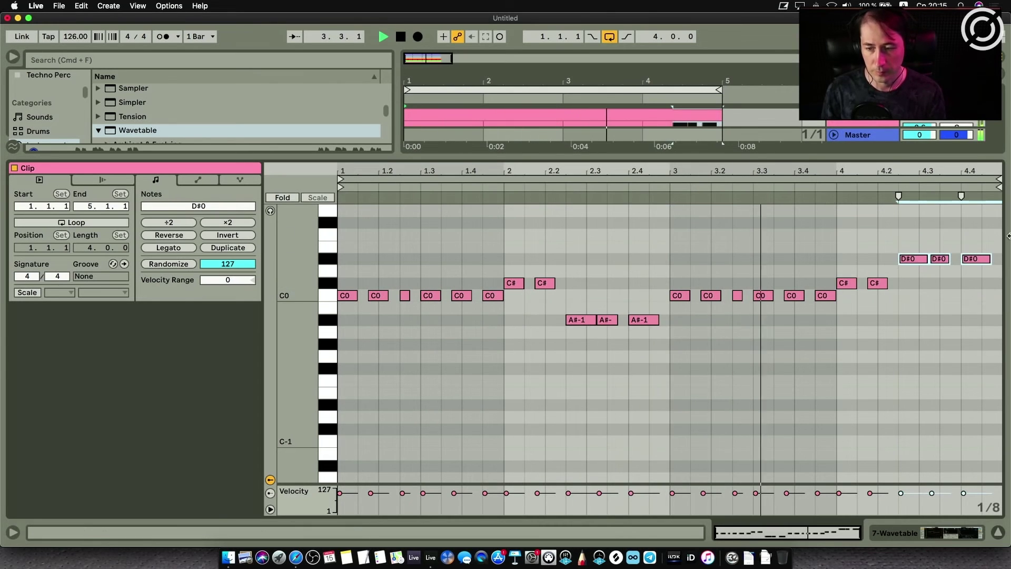
{"action": "key", "text": "Down"}
{"action": "key", "text": "Down"}
{"action": "key", "text": "Down"}
{"action": "key", "text": "Down"}
{"action": "key", "text": "Down"}
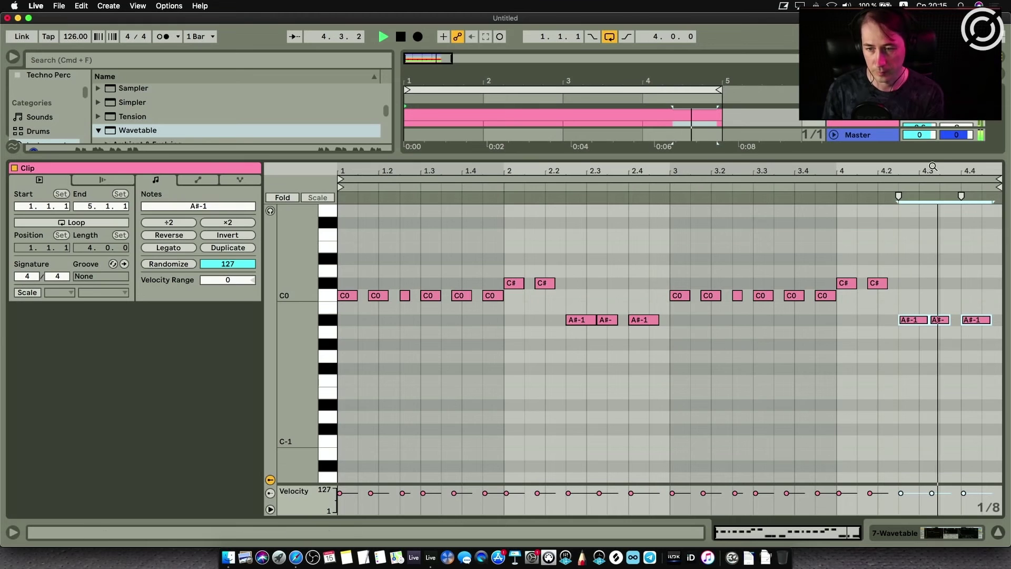
Raise the Wavetable track's volume to 2.4 dB in the arrangement, and solo it together with the Voice In My Mind track.
{"action": "left_click_drag", "start_coordinate": [928, 156], "coordinate": [927, 522]}
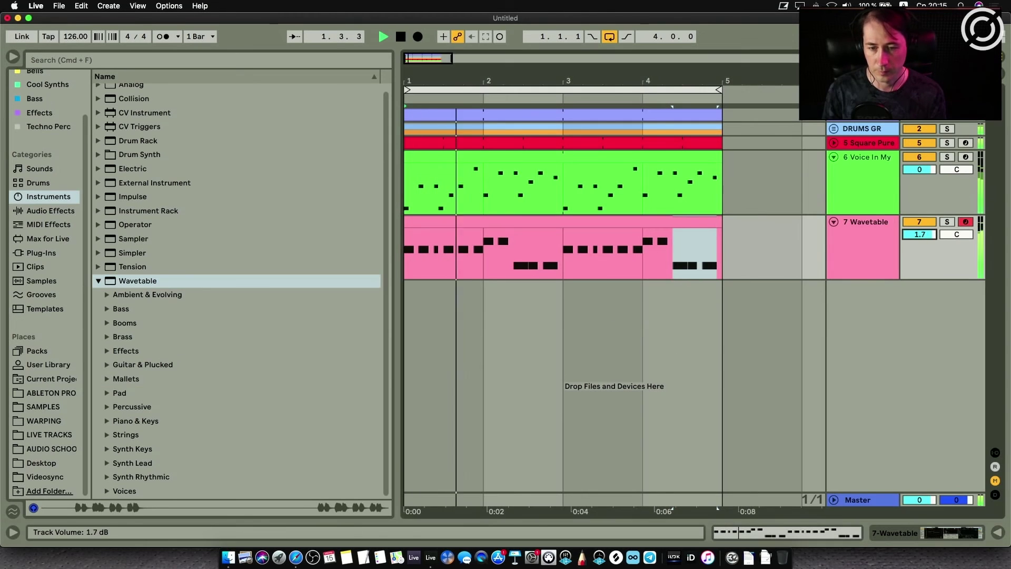
{"action": "left_click_drag", "start_coordinate": [920, 236], "coordinate": [927, 138]}
{"action": "left_click", "coordinate": [947, 222]}
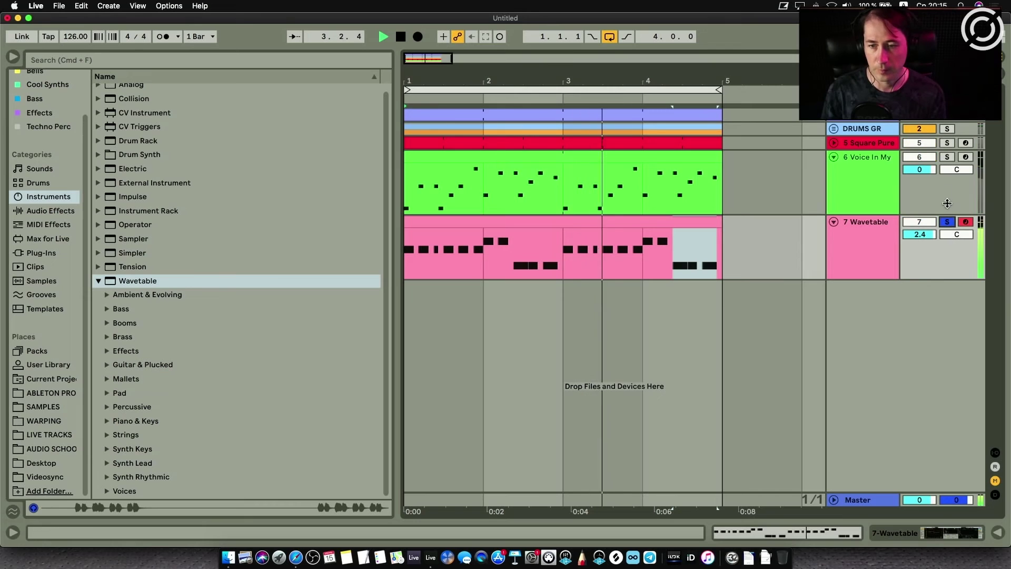
{"action": "left_click", "coordinate": [946, 157]}
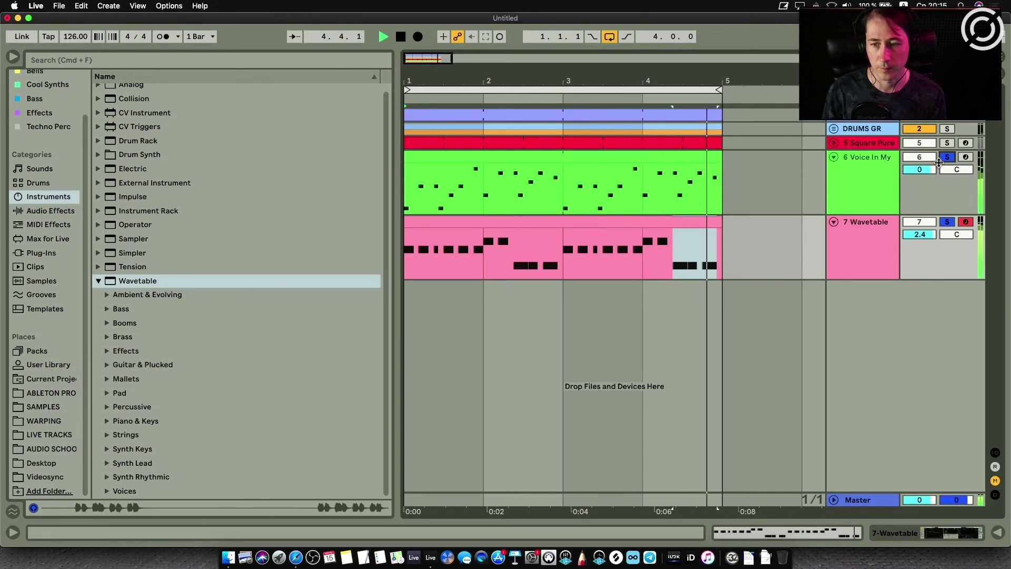
Unfold the Square Pure Bass track and lower its clip's second note to C#1 and its last note to A#0.
{"action": "left_click", "coordinate": [834, 143]}
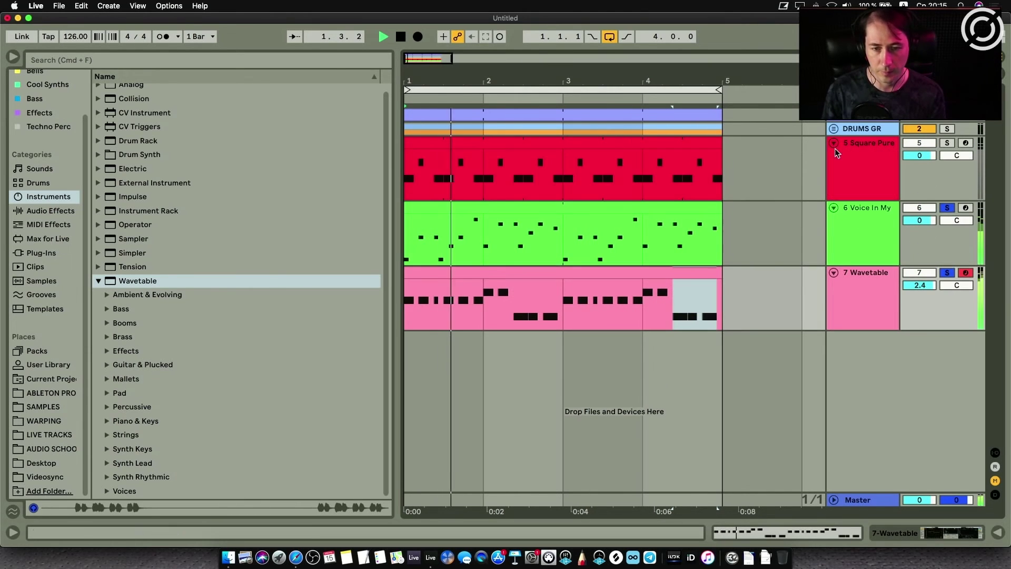
{"action": "double_click", "coordinate": [672, 143]}
{"action": "left_click_drag", "start_coordinate": [719, 371], "coordinate": [717, 167]}
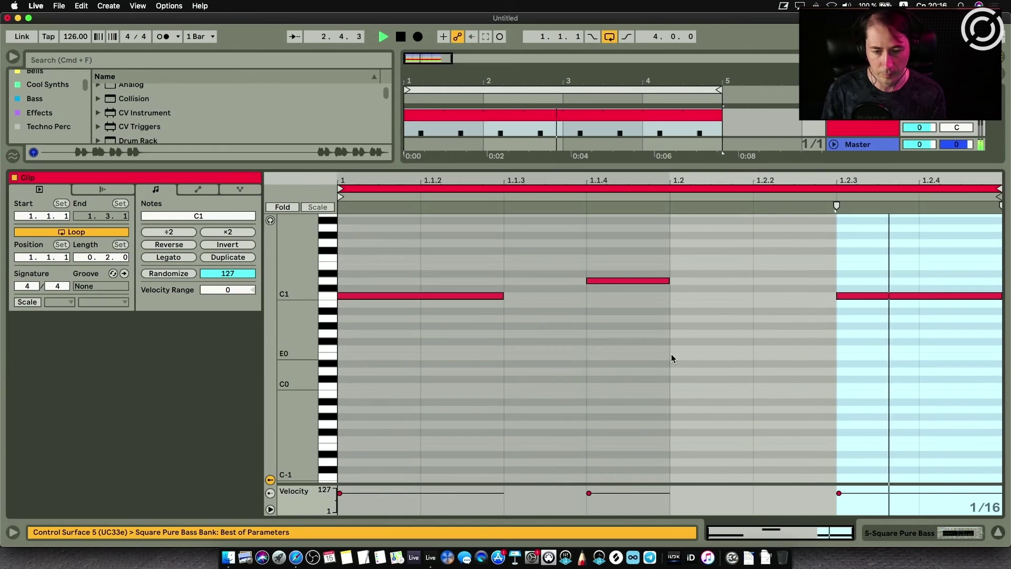
{"action": "left_click", "coordinate": [600, 311]}
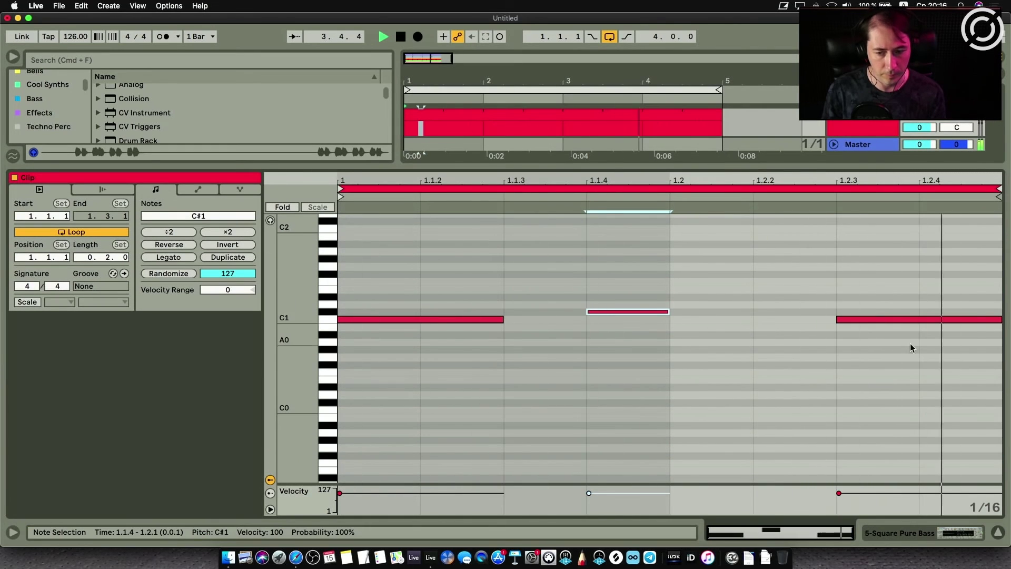
{"action": "left_click_drag", "start_coordinate": [883, 319], "coordinate": [891, 334]}
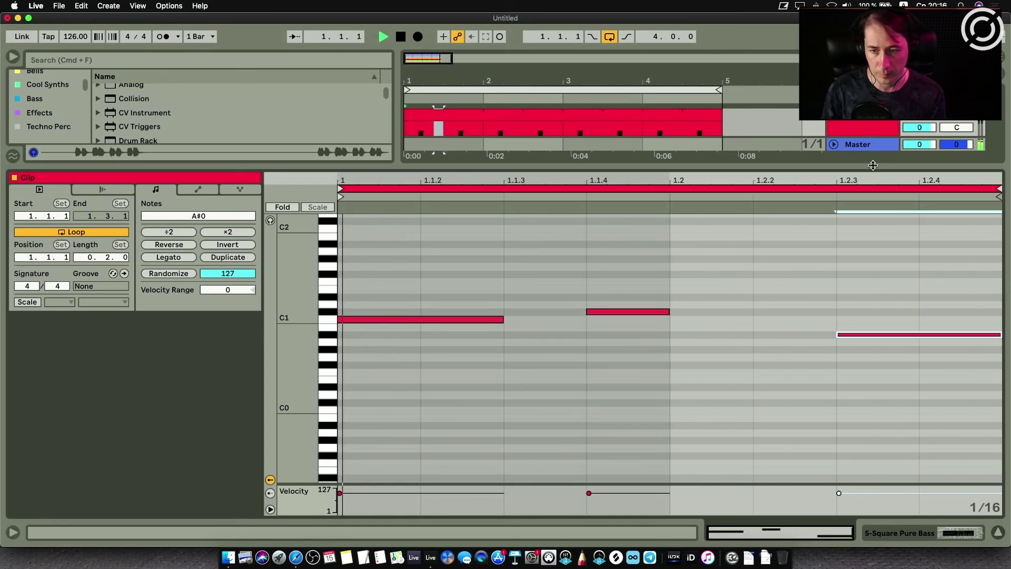
Compare the Wavetable and Square Pure Bass clips, and audition the bass soloed with the voice before returning to the full mix.
{"action": "left_click_drag", "start_coordinate": [874, 167], "coordinate": [874, 327]}
{"action": "left_click", "coordinate": [875, 254]}
{"action": "left_click", "coordinate": [661, 246]}
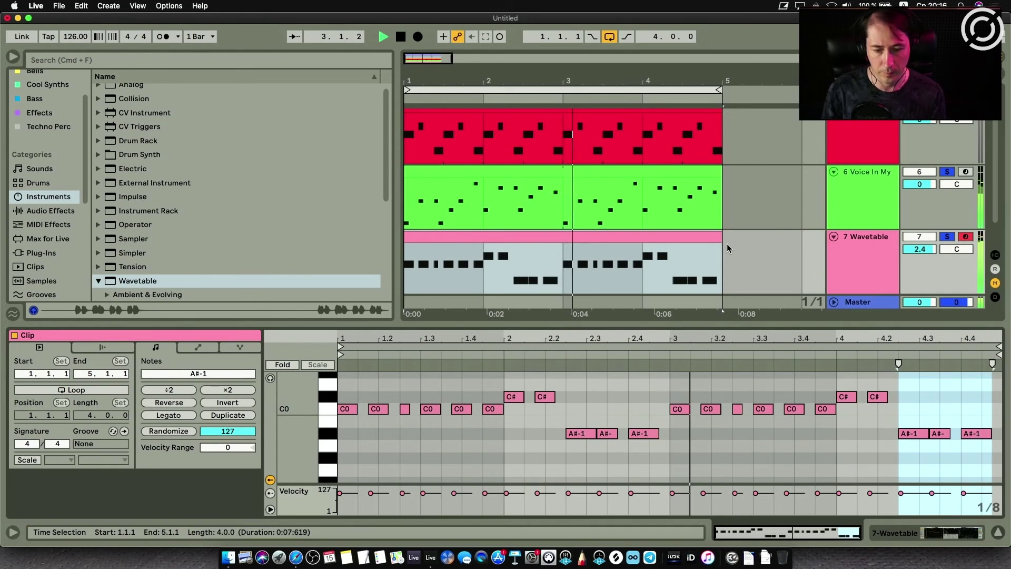
{"action": "scroll", "coordinate": [674, 184], "scroll_direction": "up", "scroll_amount": 2}
{"action": "left_click", "coordinate": [661, 142]}
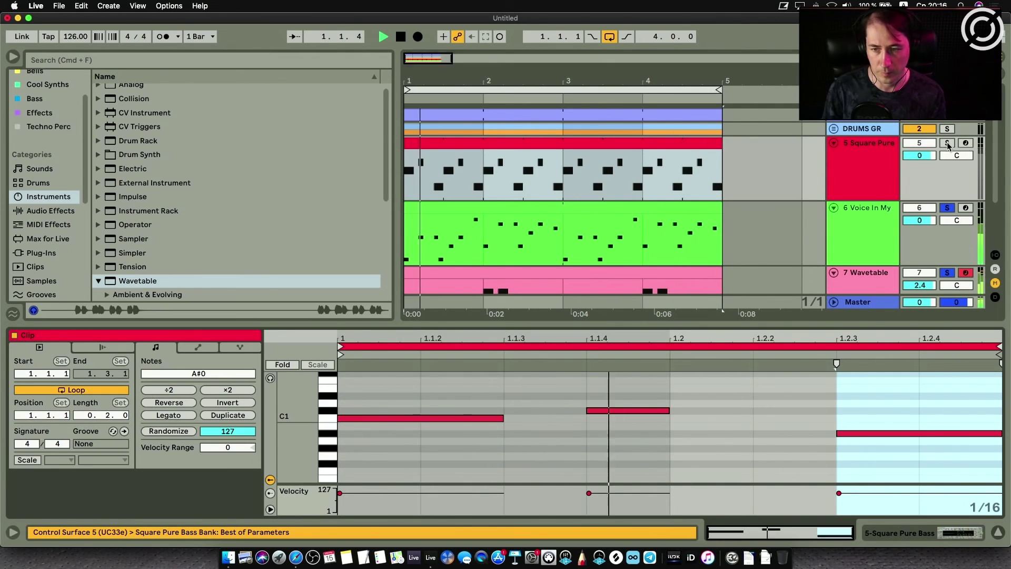
{"action": "left_click", "coordinate": [947, 143]}
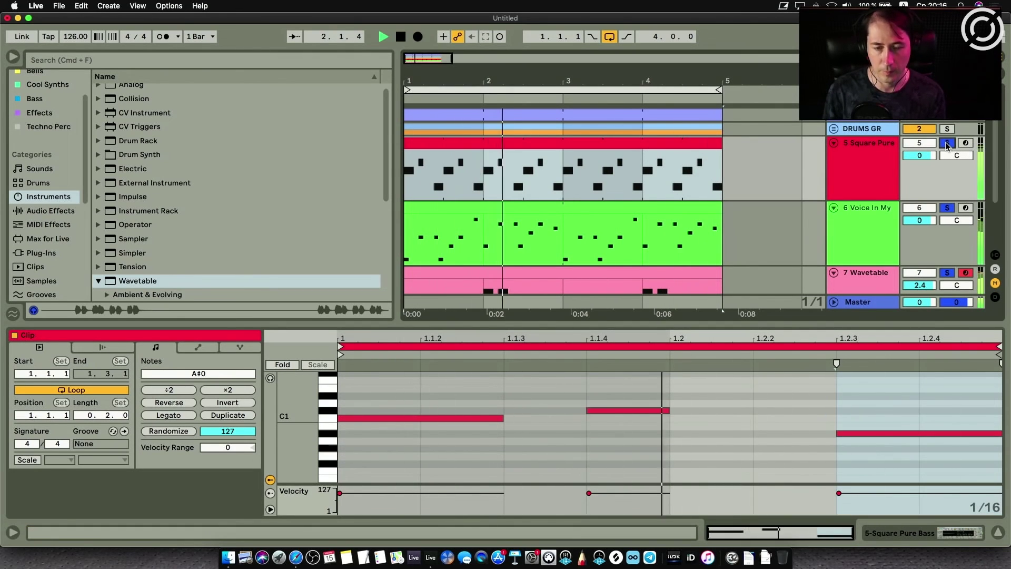
{"action": "left_click", "coordinate": [947, 144]}
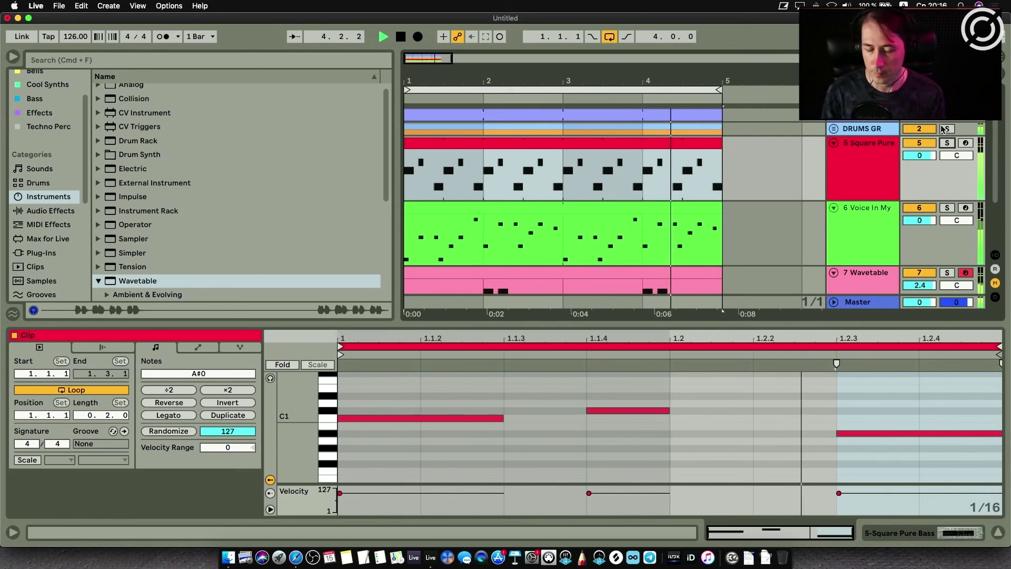
Switch to the Tech House Example set and collapse the Bass 1 track in its arrangement.
{"action": "left_click", "coordinate": [857, 285]}
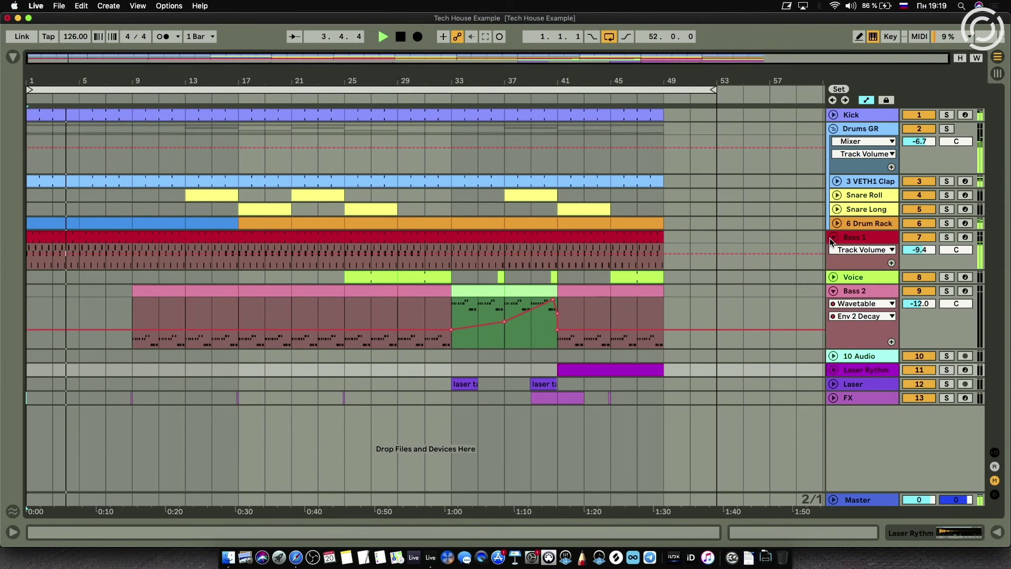
{"action": "left_click", "coordinate": [830, 238]}
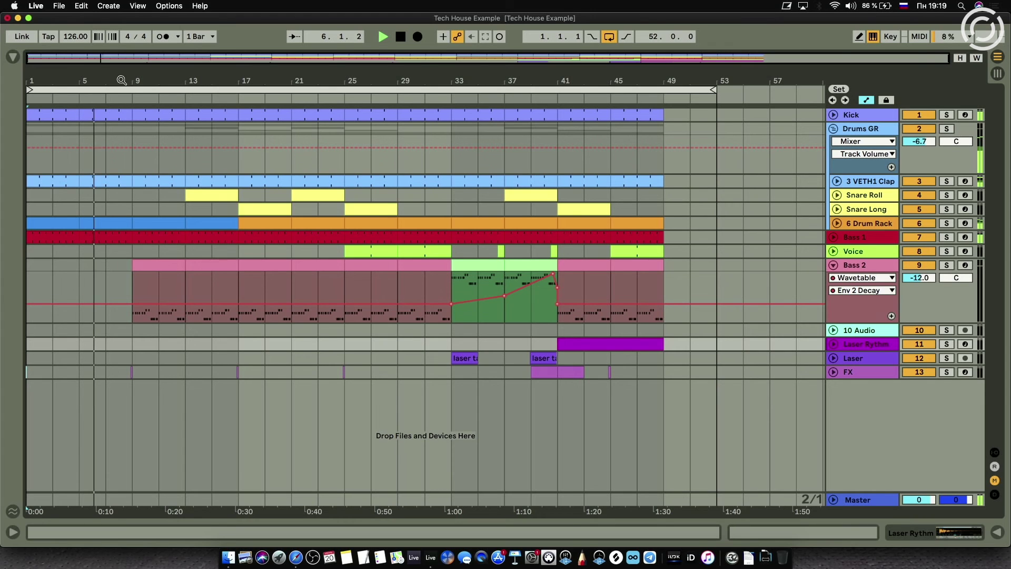
{"action": "mouse_move", "coordinate": [129, 97]}
{"action": "left_mouse_down"}
{"action": "mouse_move", "coordinate": [129, 121]}
{"action": "mouse_move", "coordinate": [128, 80]}
{"action": "left_mouse_up"}
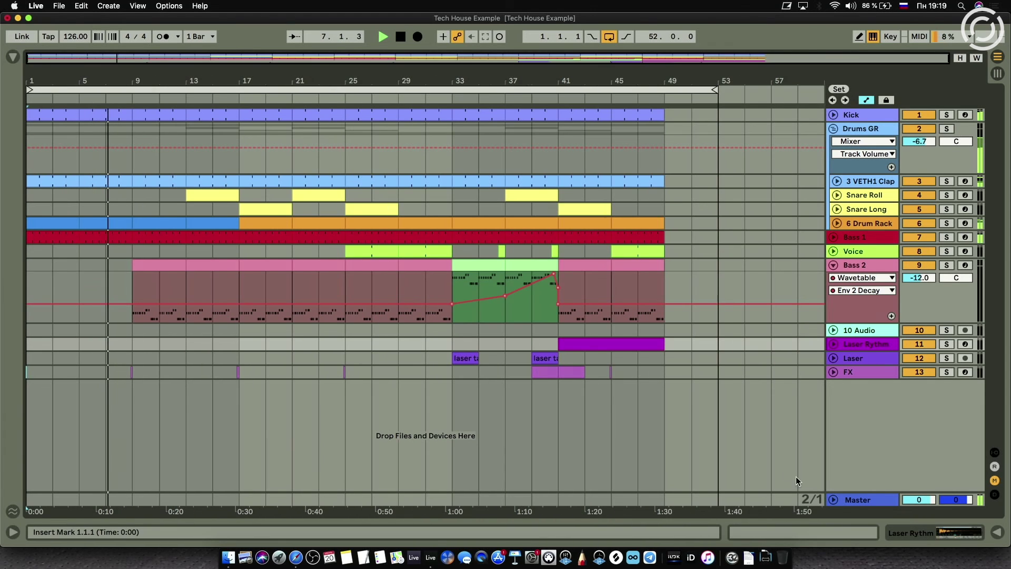
Unfold the Master track to examine its Auto Filter Device On automation, and inspect the Master effect chain.
{"action": "left_click", "coordinate": [833, 500]}
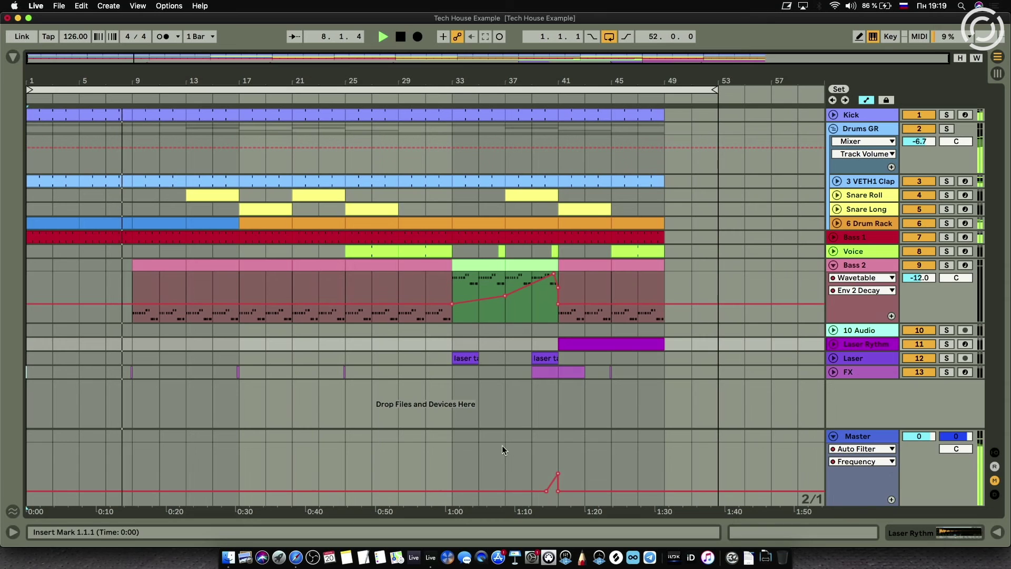
{"action": "left_click", "coordinate": [860, 449]}
{"action": "left_click", "coordinate": [854, 476]}
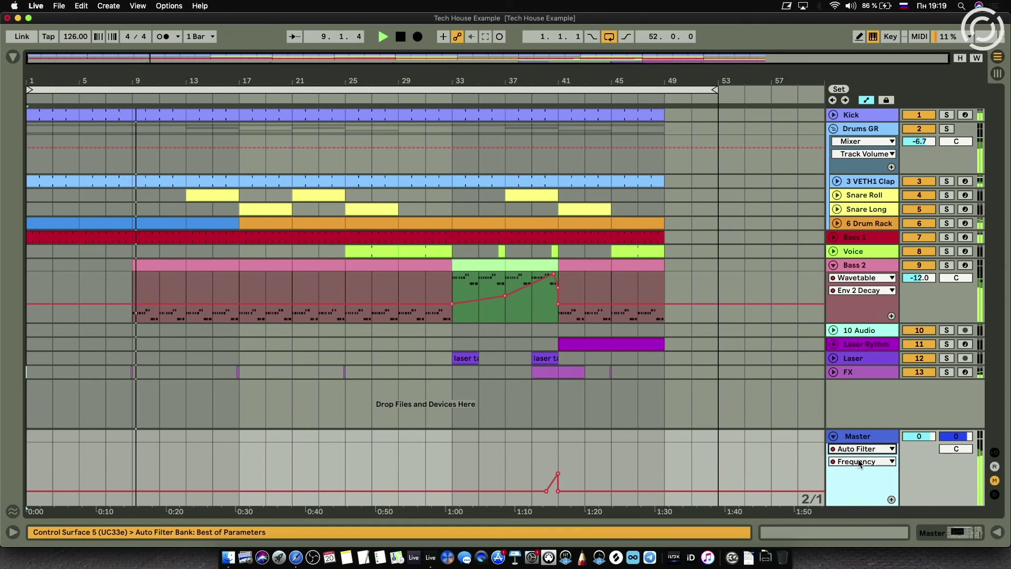
{"action": "left_click", "coordinate": [863, 461]}
{"action": "left_click", "coordinate": [855, 161]}
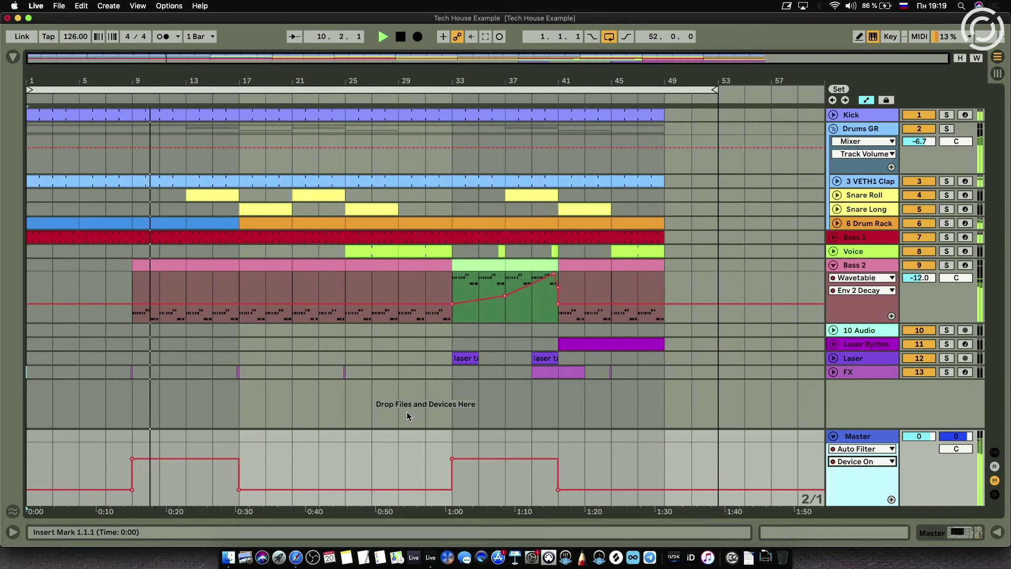
{"action": "double_click", "coordinate": [851, 439]}
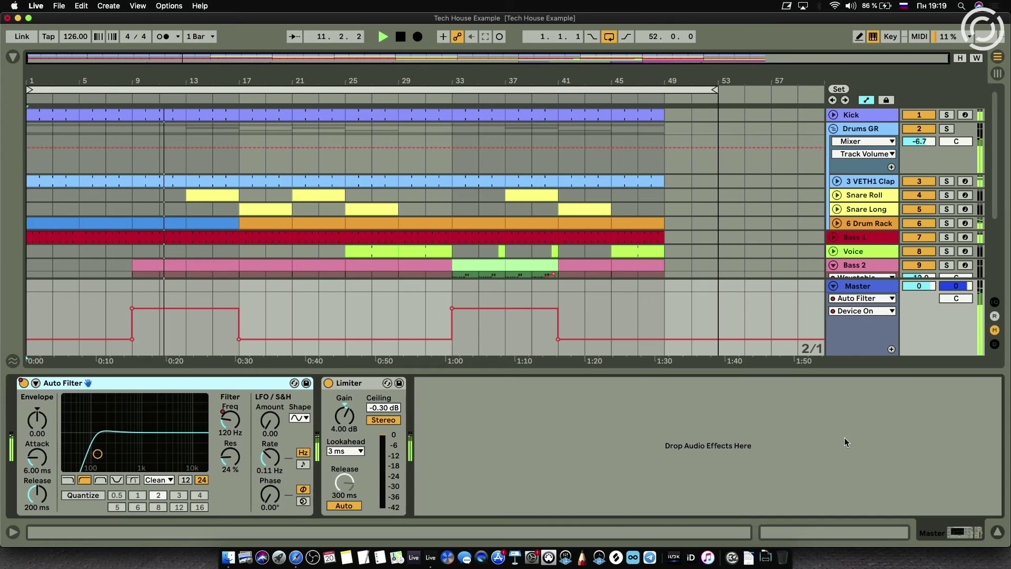
{"action": "double_click", "coordinate": [779, 373]}
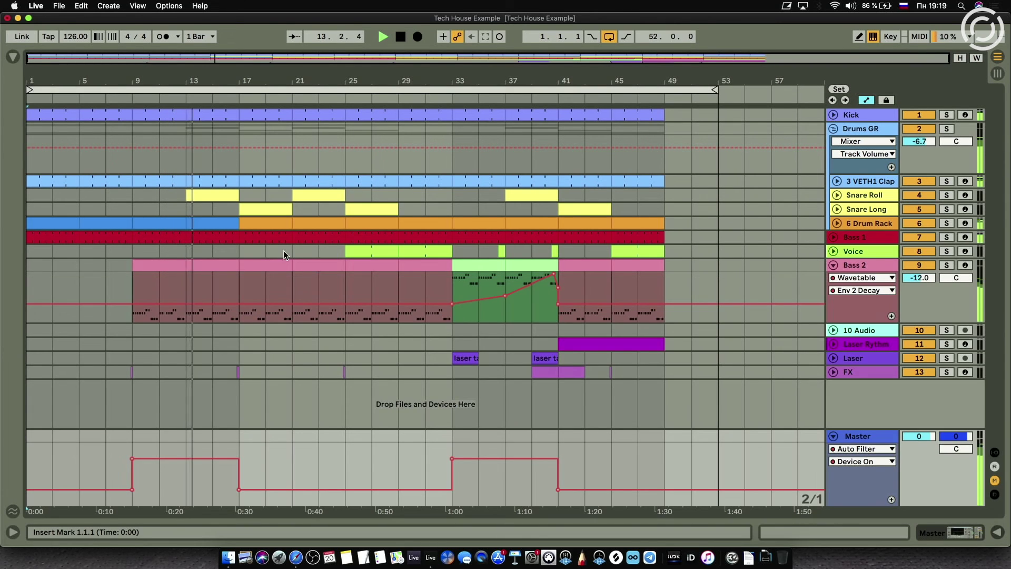
Unfold the Snare Roll and Snare Long tracks to examine how their clips are placed in the arrangement.
{"action": "left_click", "coordinate": [837, 195]}
{"action": "left_click", "coordinate": [859, 196]}
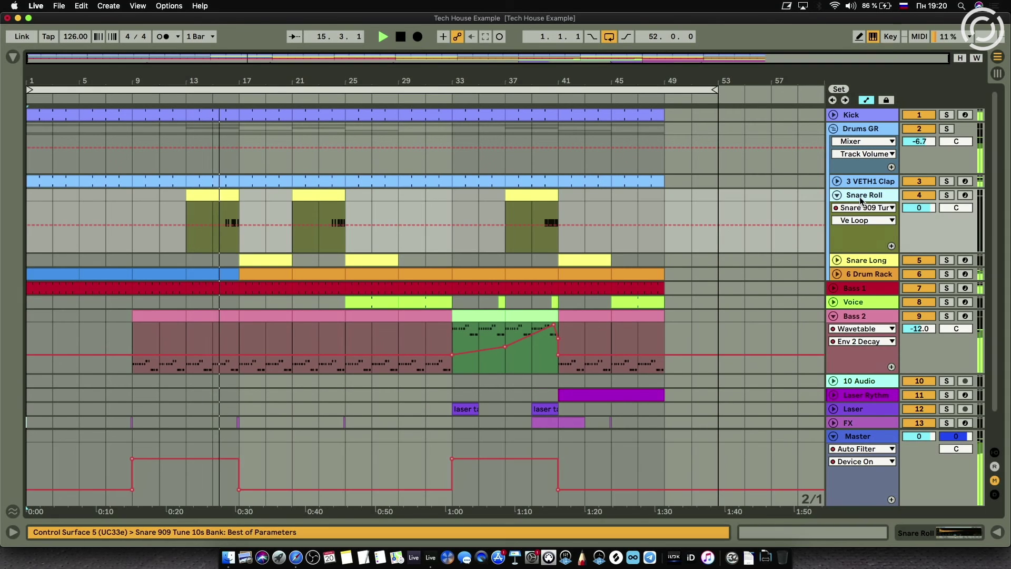
{"action": "left_click", "coordinate": [837, 260]}
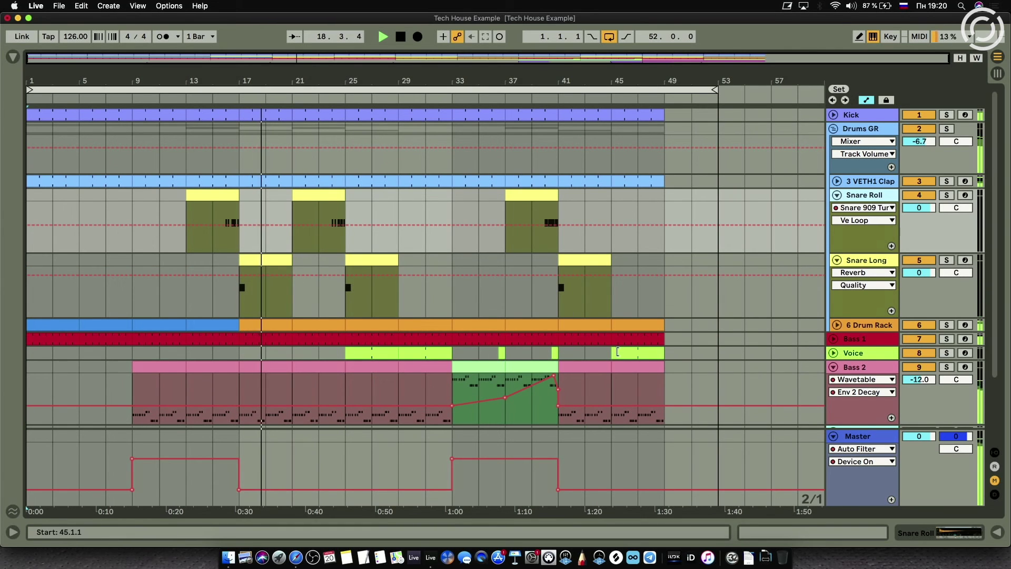
Unfold the FX track and examine its Operator Filter Freq automation alongside the other tracks.
{"action": "scroll", "coordinate": [380, 248], "scroll_direction": "down", "scroll_amount": 5}
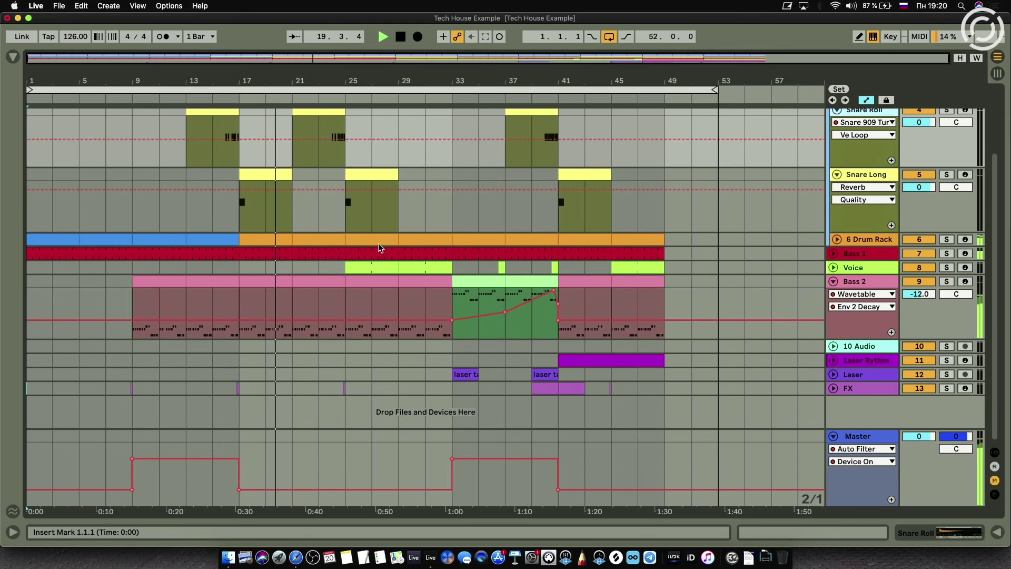
{"action": "left_click", "coordinate": [833, 388]}
{"action": "scroll", "coordinate": [716, 312], "scroll_direction": "down", "scroll_amount": 3}
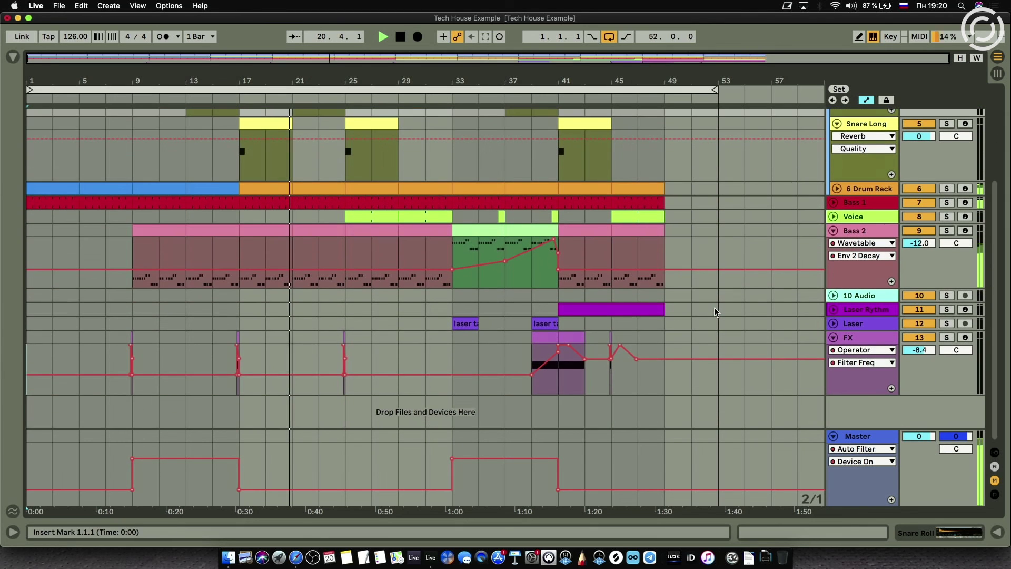
{"action": "mouse_move", "coordinate": [342, 80]}
{"action": "left_mouse_down"}
{"action": "mouse_move", "coordinate": [342, 124]}
{"action": "mouse_move", "coordinate": [342, 79]}
{"action": "left_mouse_up"}
{"action": "scroll", "coordinate": [535, 317], "scroll_direction": "up", "scroll_amount": 6}
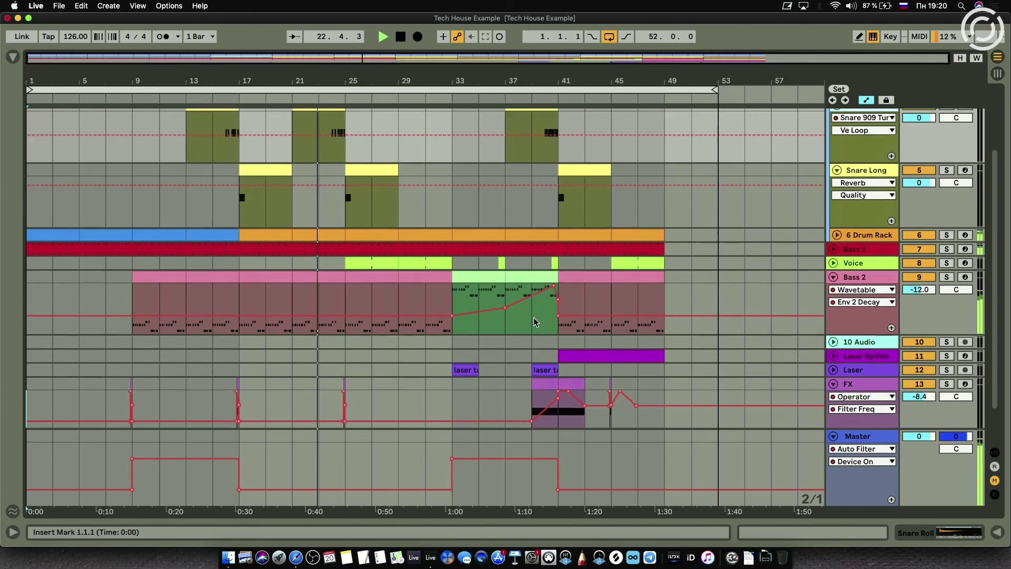
{"action": "scroll", "coordinate": [533, 318], "scroll_direction": "down", "scroll_amount": 3}
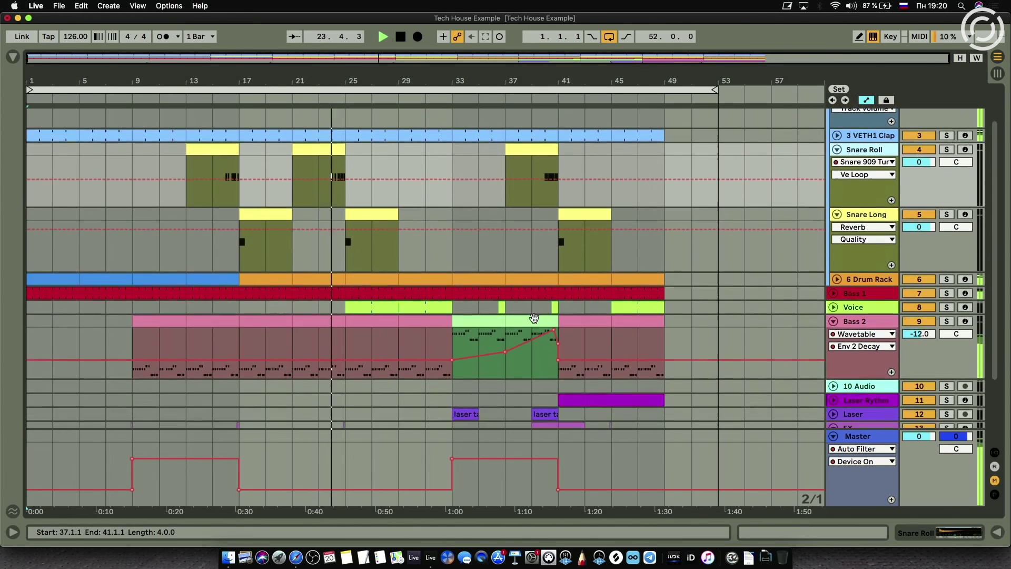
{"action": "scroll", "coordinate": [534, 318], "scroll_direction": "up", "scroll_amount": 3}
Collapse the FX and Bass 2 tracks in the arrangement.
{"action": "scroll", "coordinate": [534, 318], "scroll_direction": "down", "scroll_amount": 6}
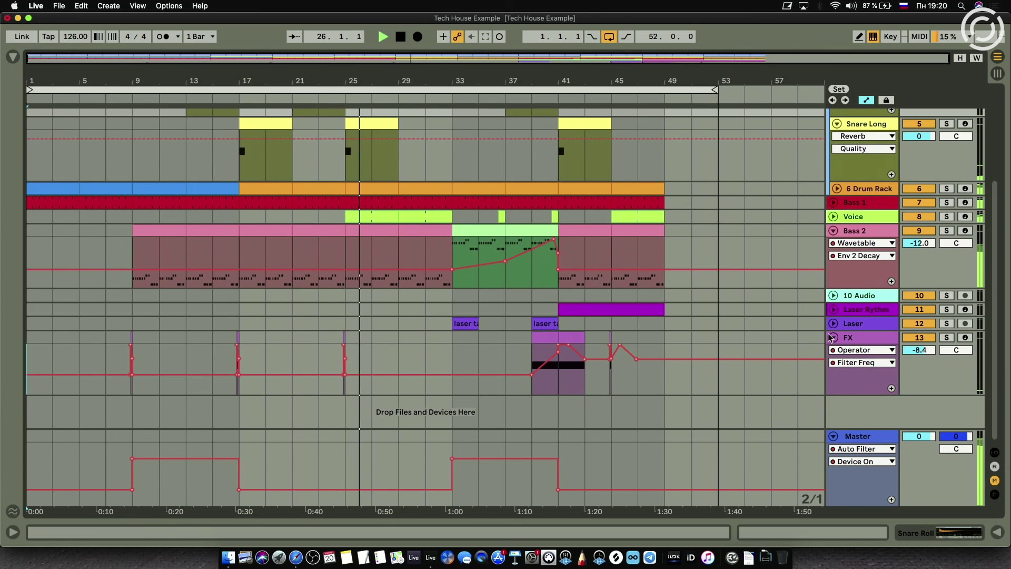
{"action": "left_click", "coordinate": [833, 338]}
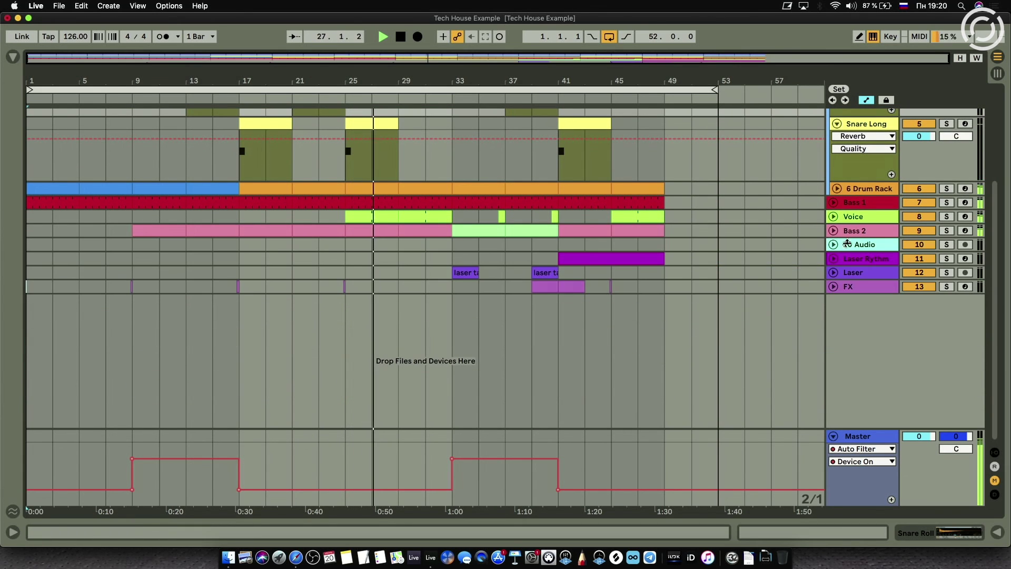
{"action": "left_click", "coordinate": [833, 231]}
Examine the Voice track's device chain, and unfold the track to view its clips' notes.
{"action": "double_click", "coordinate": [852, 217]}
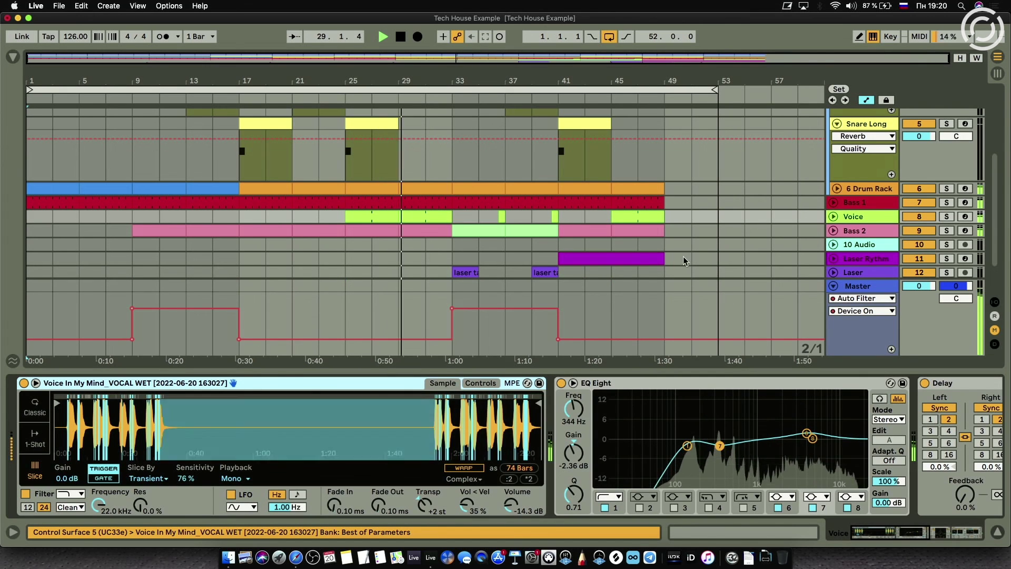
{"action": "scroll", "coordinate": [682, 260], "scroll_direction": "down", "scroll_amount": 2}
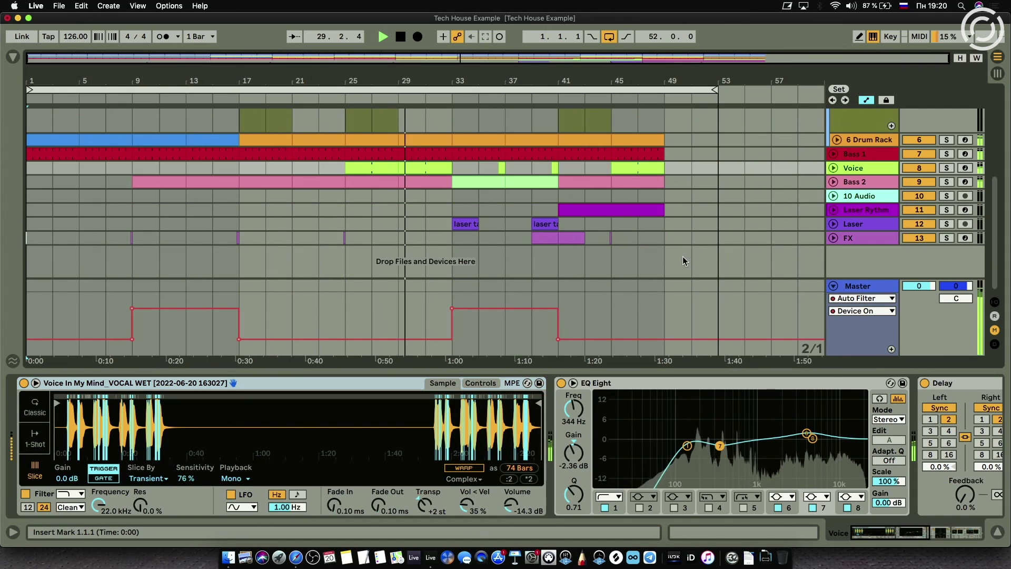
{"action": "left_click", "coordinate": [833, 167]}
Unfold the Laser track to view its audio clips and Reverb Dry/Wet automation, and collapse the Master track.
{"action": "scroll", "coordinate": [792, 188], "scroll_direction": "down", "scroll_amount": 2}
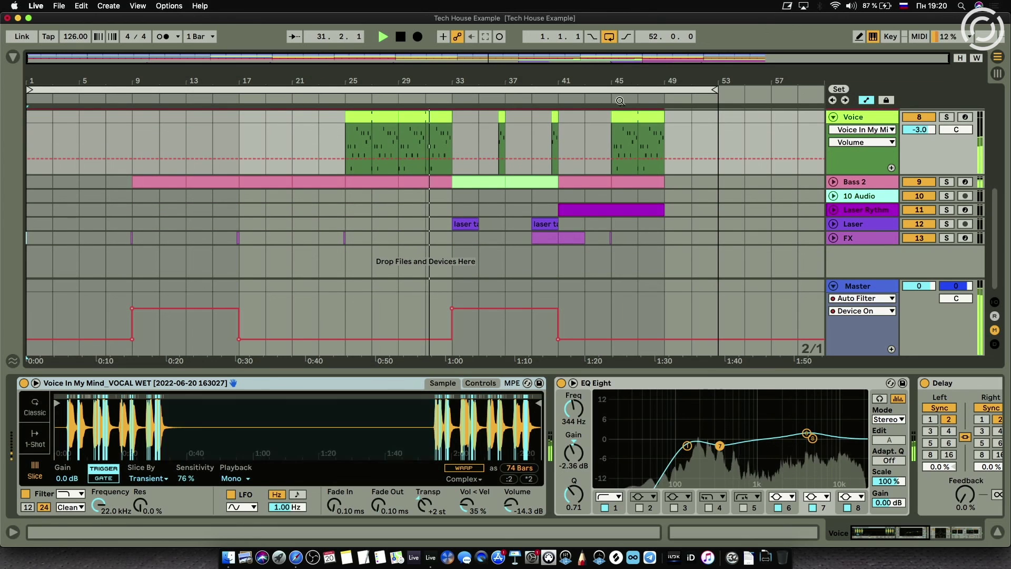
{"action": "left_click", "coordinate": [833, 223]}
{"action": "scroll", "coordinate": [791, 208], "scroll_direction": "down", "scroll_amount": 2}
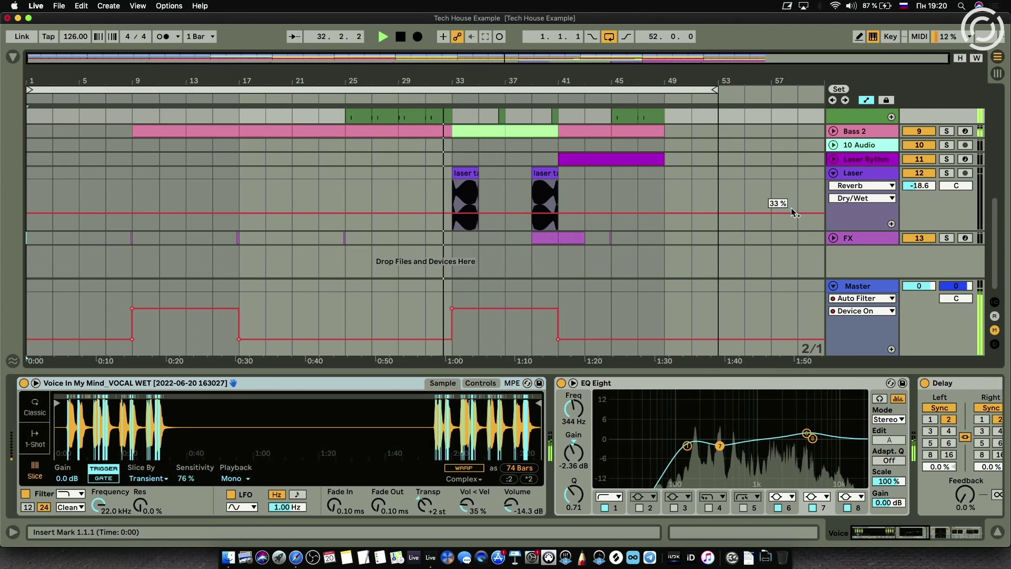
{"action": "left_click", "coordinate": [834, 287]}
{"action": "scroll", "coordinate": [612, 114], "scroll_direction": "up", "scroll_amount": 3}
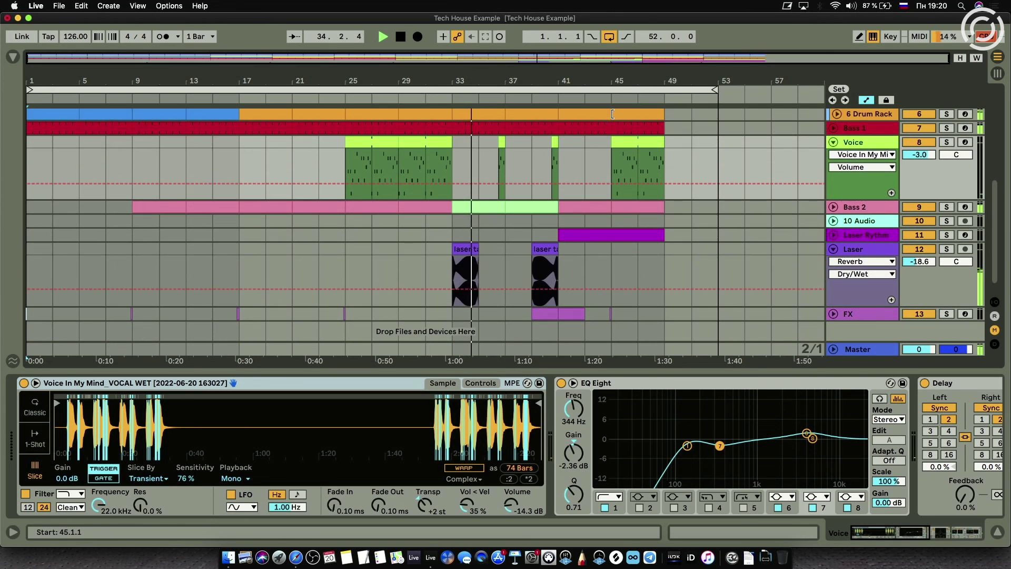
Unfold the Laser and FX tracks to view the laser clips and the Operator Filter Freq automation around bars 33 to 49.
{"action": "left_click", "coordinate": [833, 250]}
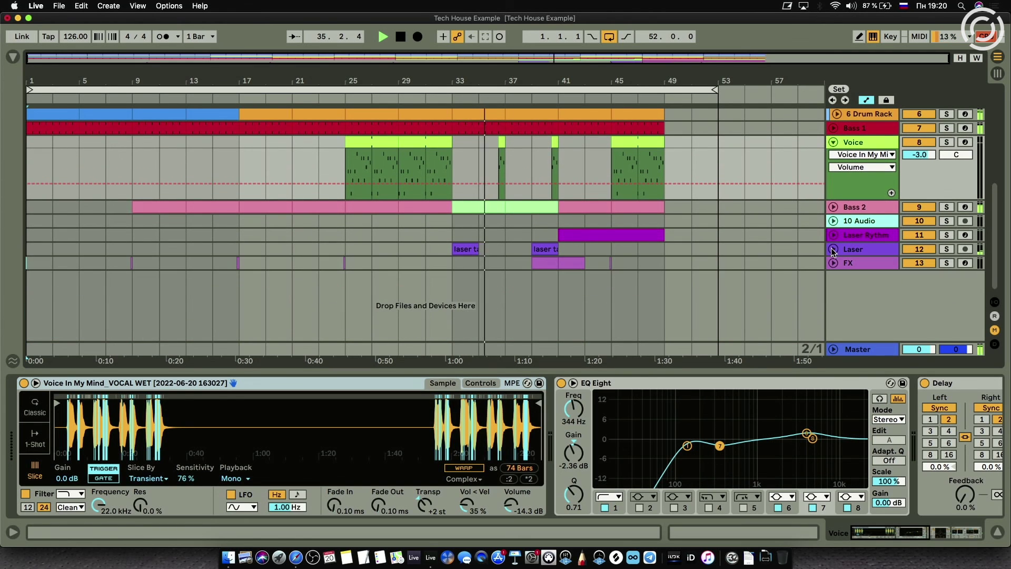
{"action": "mouse_move", "coordinate": [521, 68]}
{"action": "left_mouse_down"}
{"action": "mouse_move", "coordinate": [526, 91]}
{"action": "mouse_move", "coordinate": [518, 69]}
{"action": "left_mouse_up"}
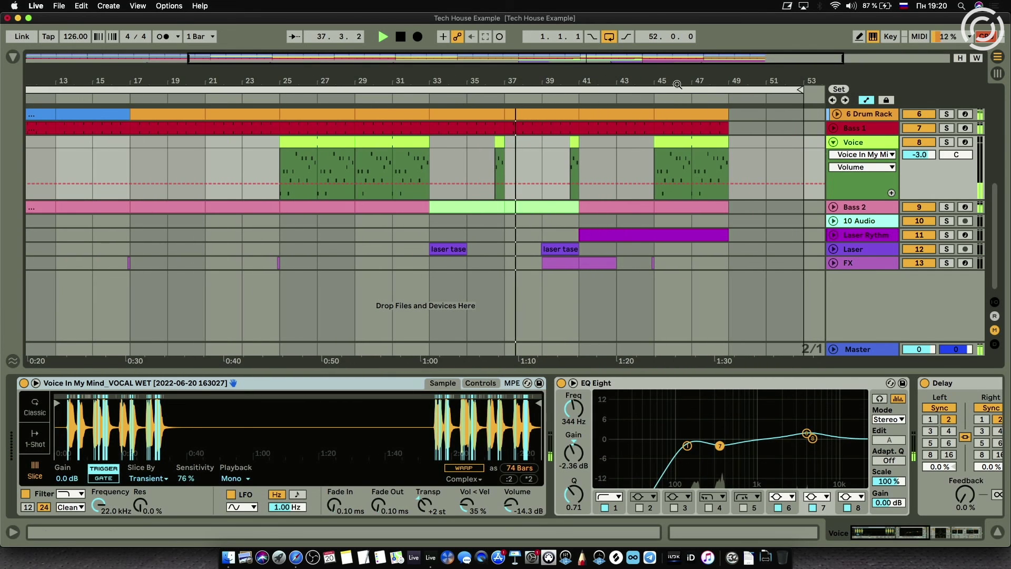
{"action": "left_click", "coordinate": [833, 249]}
{"action": "scroll", "coordinate": [752, 193], "scroll_direction": "down", "scroll_amount": 1}
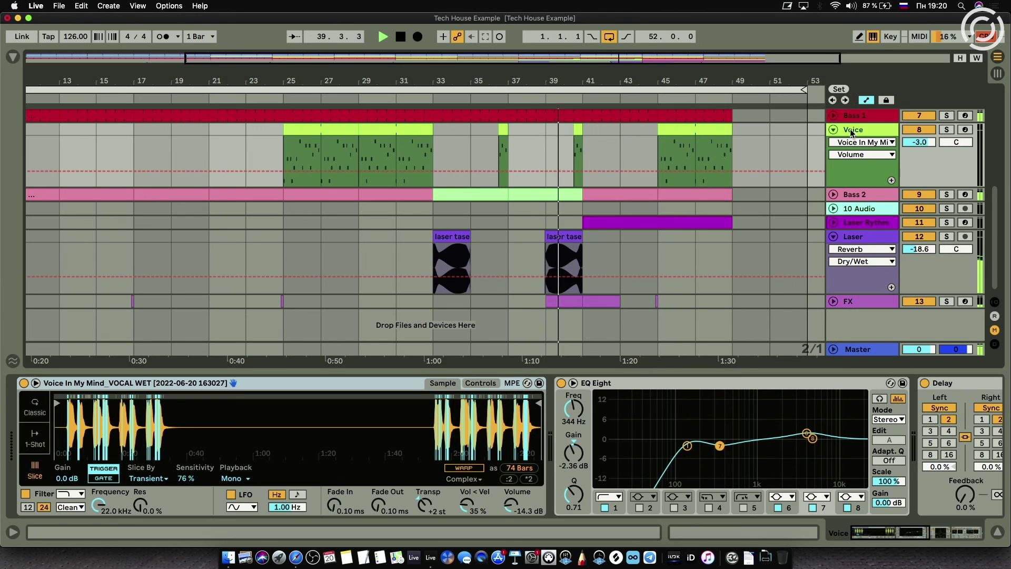
{"action": "left_click", "coordinate": [833, 301]}
{"action": "scroll", "coordinate": [797, 260], "scroll_direction": "down", "scroll_amount": 2}
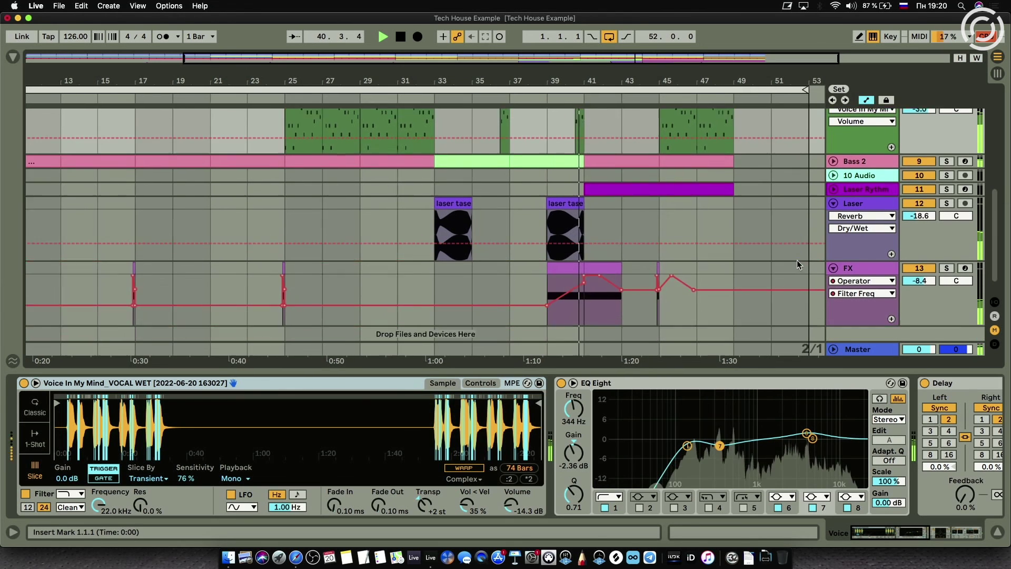
Unfold the Laser Rythm track, and examine the Snare Roll, Snare Long and other drum tracks' clips across the arrangement.
{"action": "scroll", "coordinate": [797, 260], "scroll_direction": "up", "scroll_amount": 3}
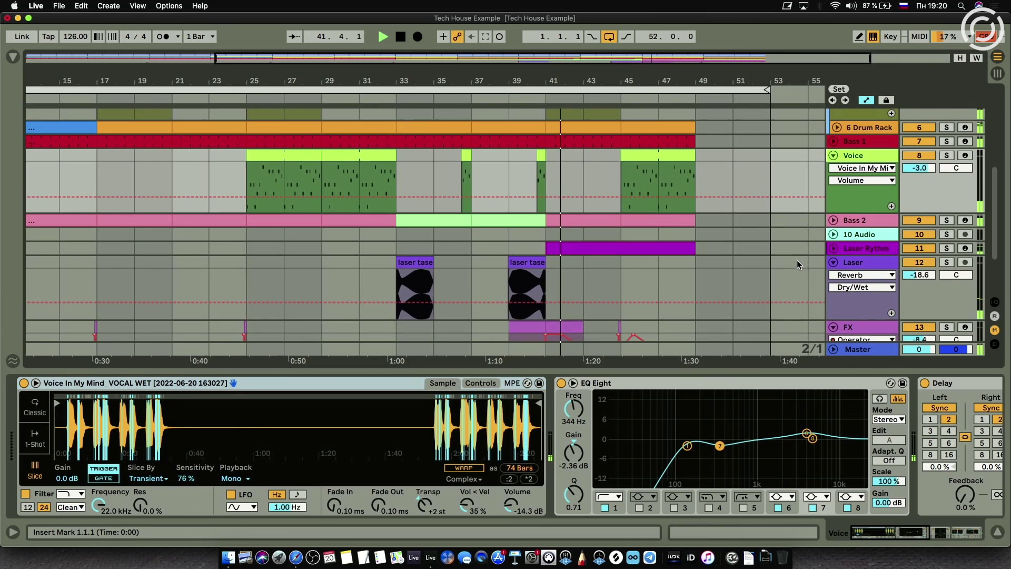
{"action": "left_click", "coordinate": [832, 249]}
{"action": "scroll", "coordinate": [776, 247], "scroll_direction": "down", "scroll_amount": 2}
{"action": "scroll", "coordinate": [750, 193], "scroll_direction": "up", "scroll_amount": 6}
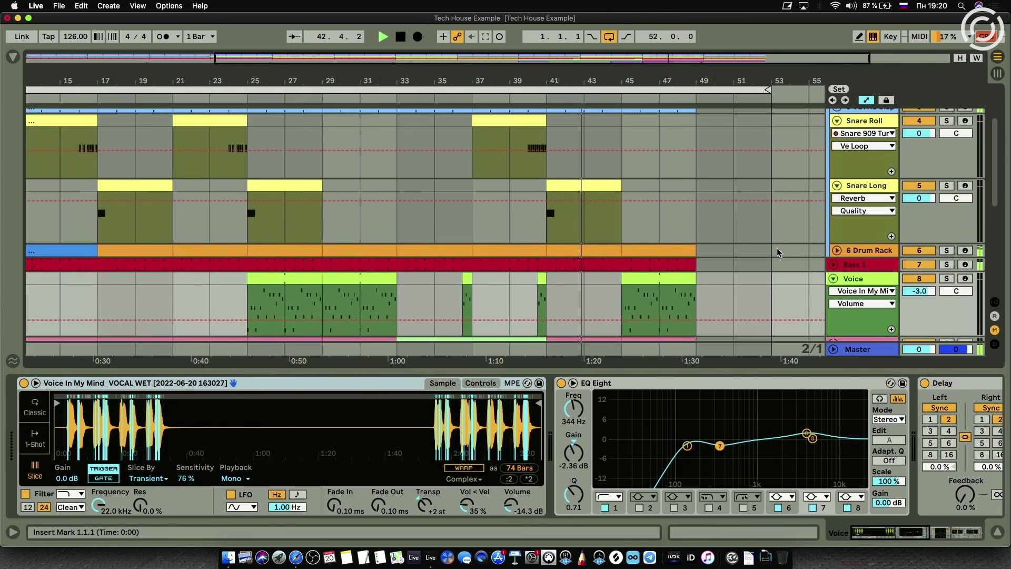
{"action": "scroll", "coordinate": [750, 193], "scroll_direction": "up", "scroll_amount": 2}
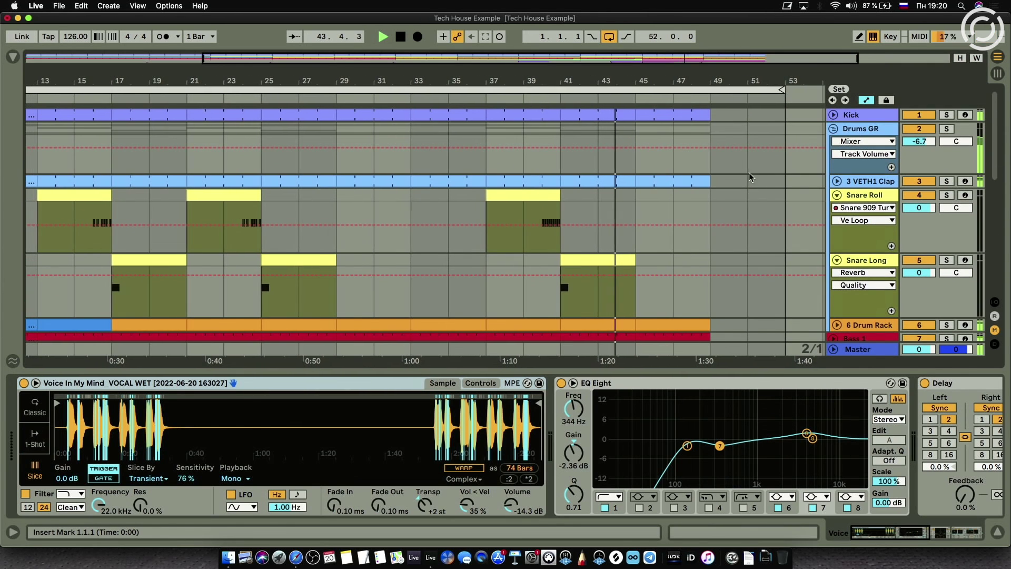